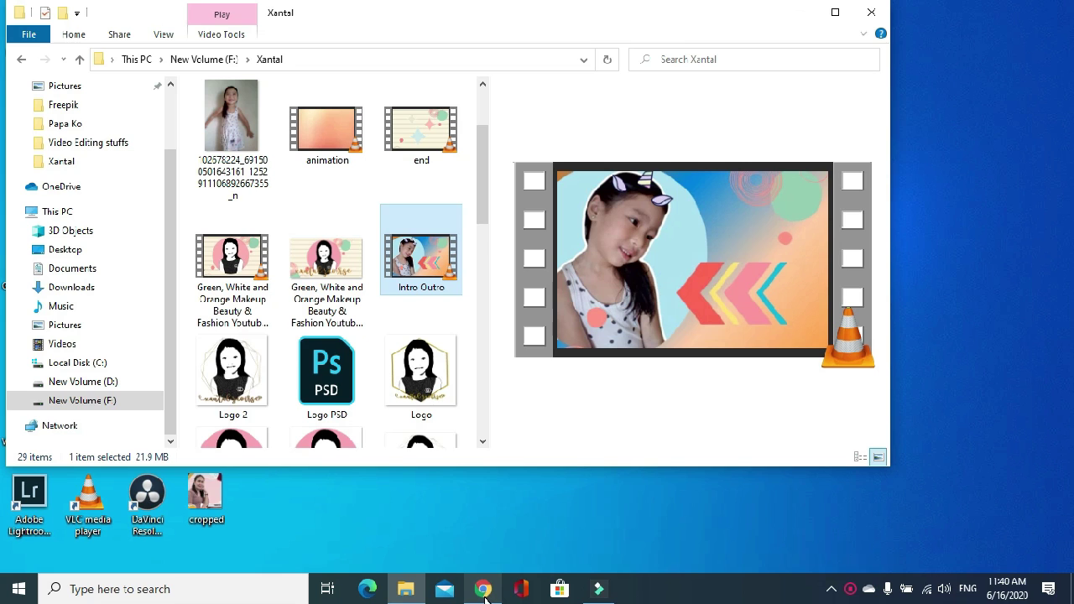
Switch to Canva in the Chrome browser and search the templates for "youtube intro"
{"action": "left_click", "coordinate": [484, 591]}
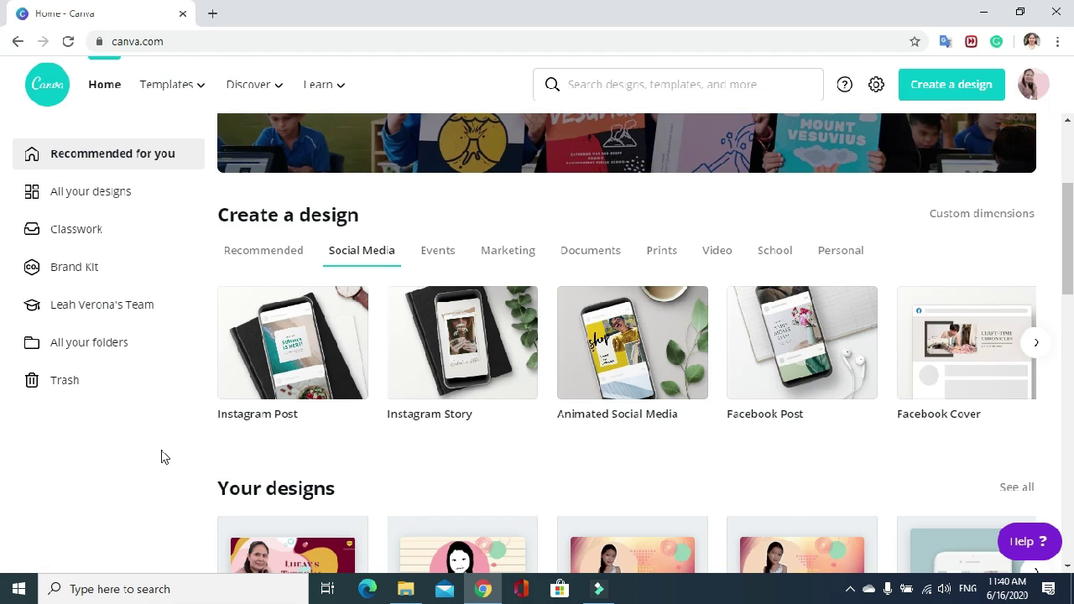
{"action": "scroll", "coordinate": [585, 336], "scroll_direction": "up", "scroll_amount": 3}
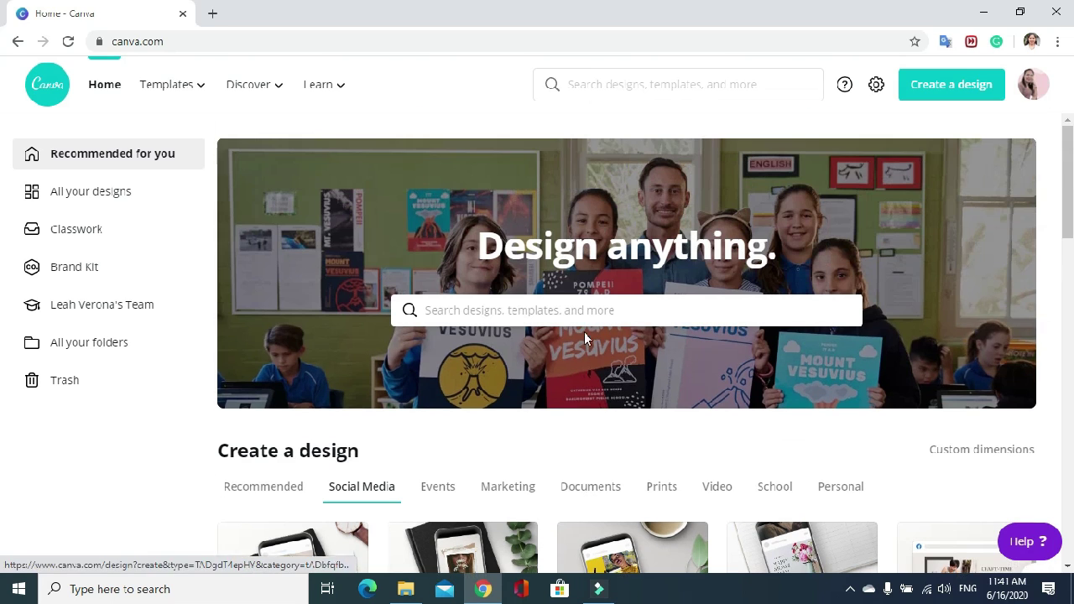
{"action": "left_click", "coordinate": [484, 310]}
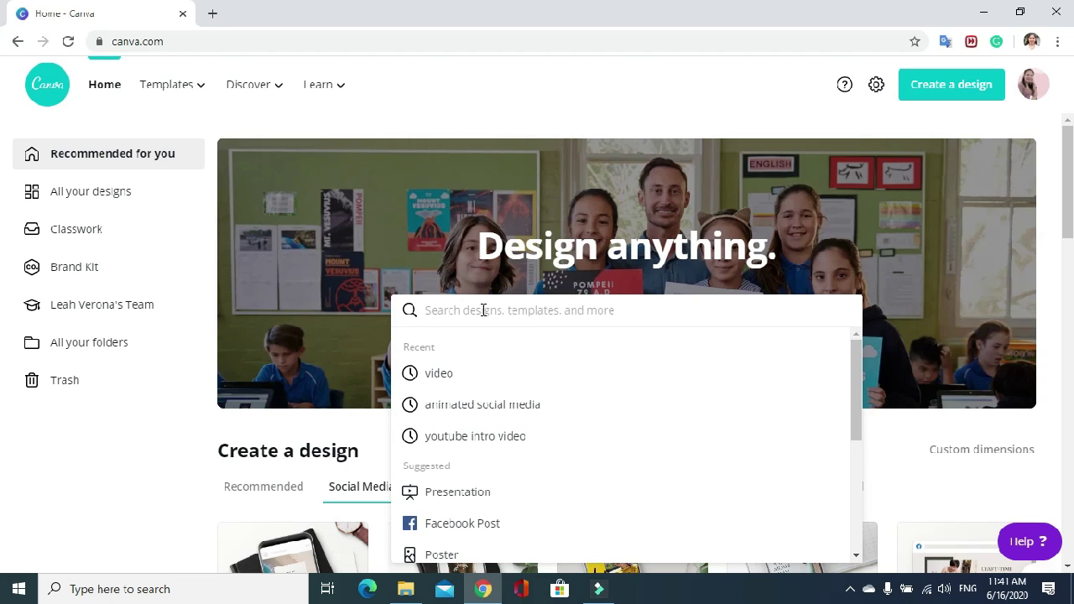
{"action": "type", "text": "youtube"}
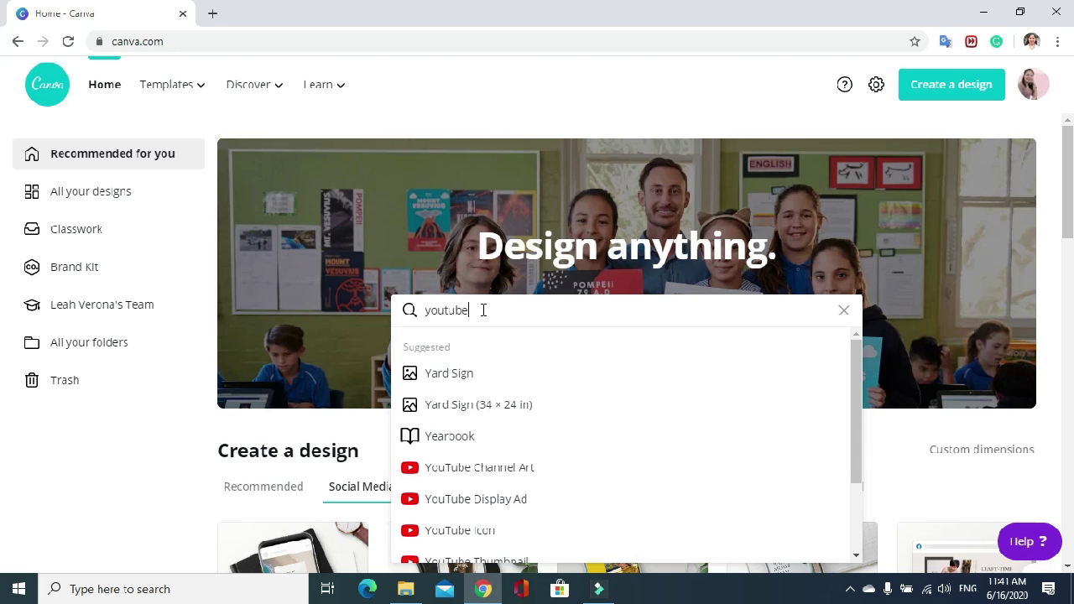
{"action": "type", "text": " intro"}
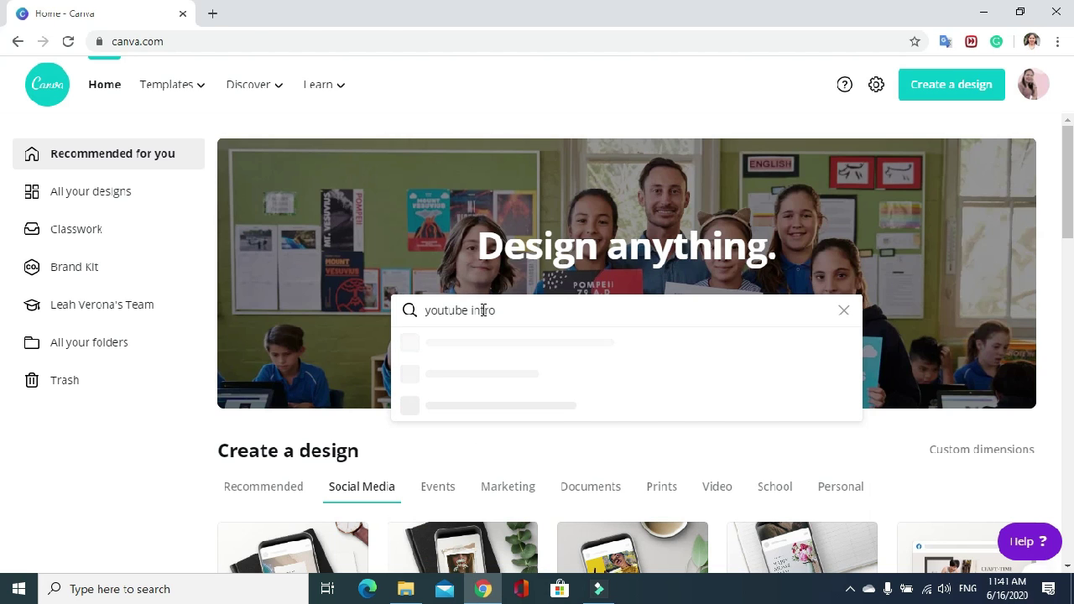
{"action": "key", "text": "Return"}
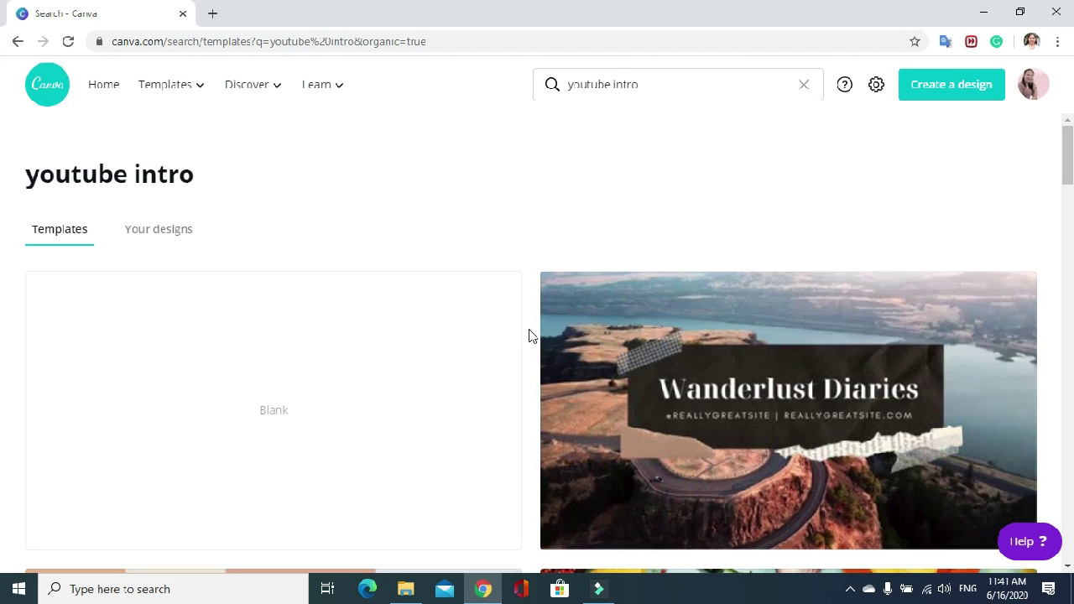
Open the green, white and orange "Reviewing Your Recommendations" makeup template from the search results for editing
{"action": "scroll", "coordinate": [530, 334], "scroll_direction": "down", "scroll_amount": 10}
{"action": "scroll", "coordinate": [530, 334], "scroll_direction": "down", "scroll_amount": 15}
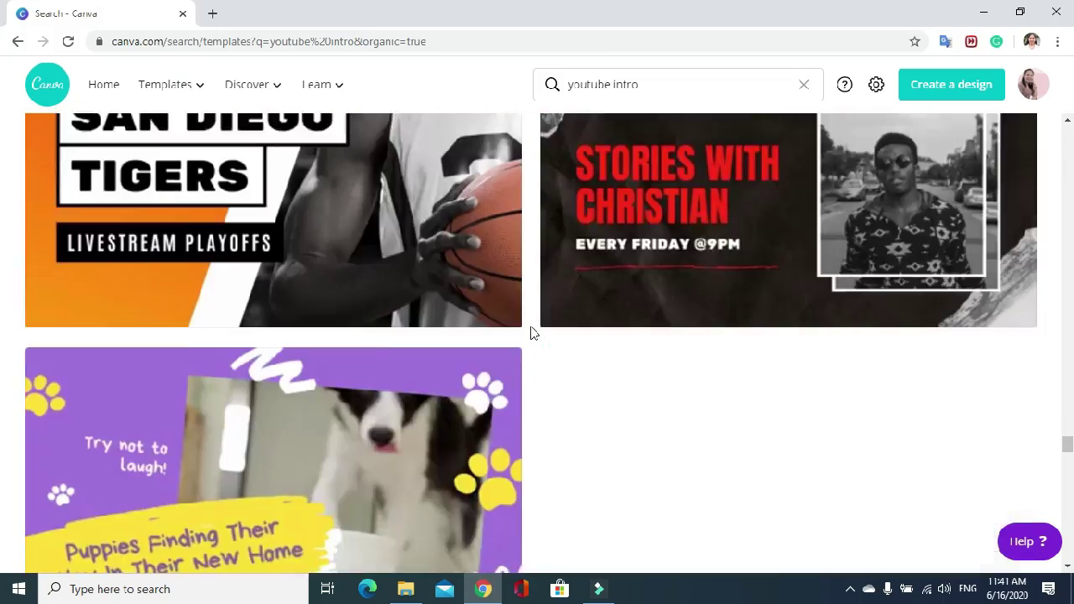
{"action": "scroll", "coordinate": [531, 334], "scroll_direction": "down", "scroll_amount": 5}
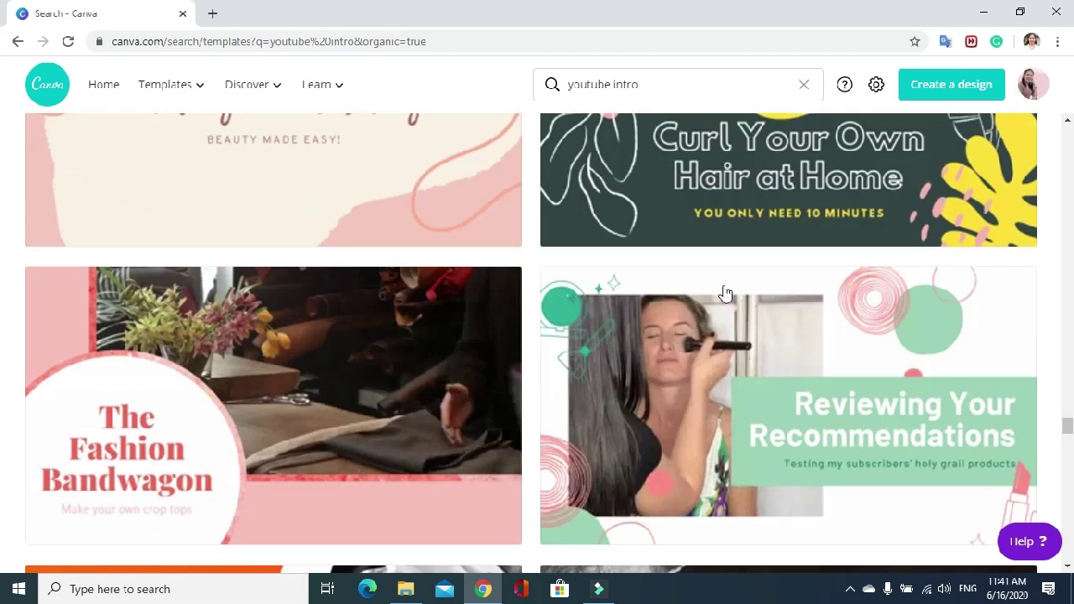
{"action": "scroll", "coordinate": [726, 294], "scroll_direction": "down", "scroll_amount": 2}
{"action": "left_click", "coordinate": [679, 252]}
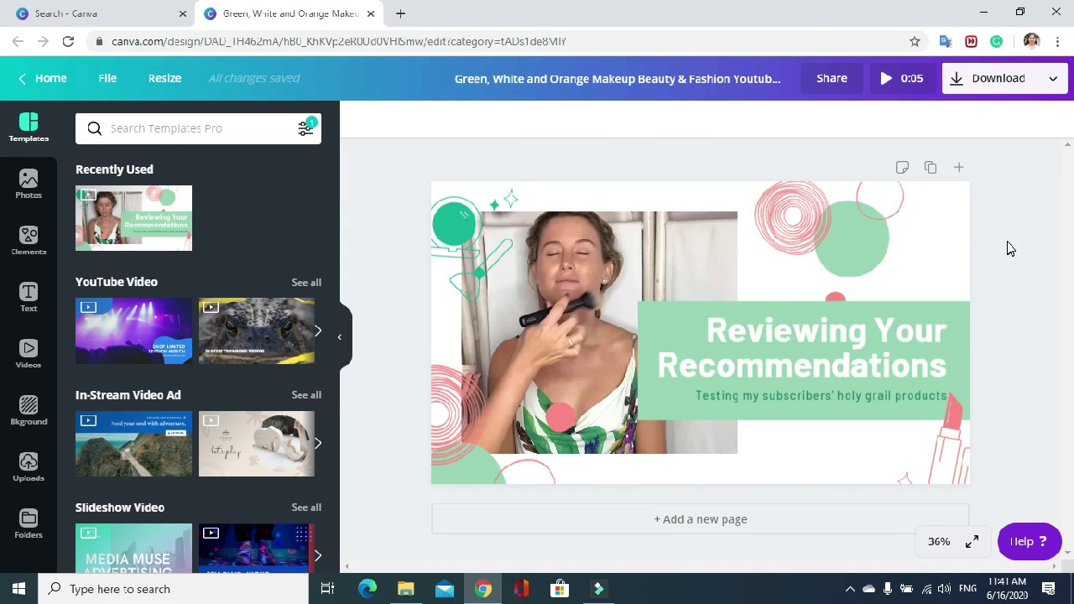
Delete the whole "Reviewing Your Recommendations" title group, including its green banner and subtitle
{"action": "left_click", "coordinate": [855, 362]}
{"action": "left_click", "coordinate": [1053, 119]}
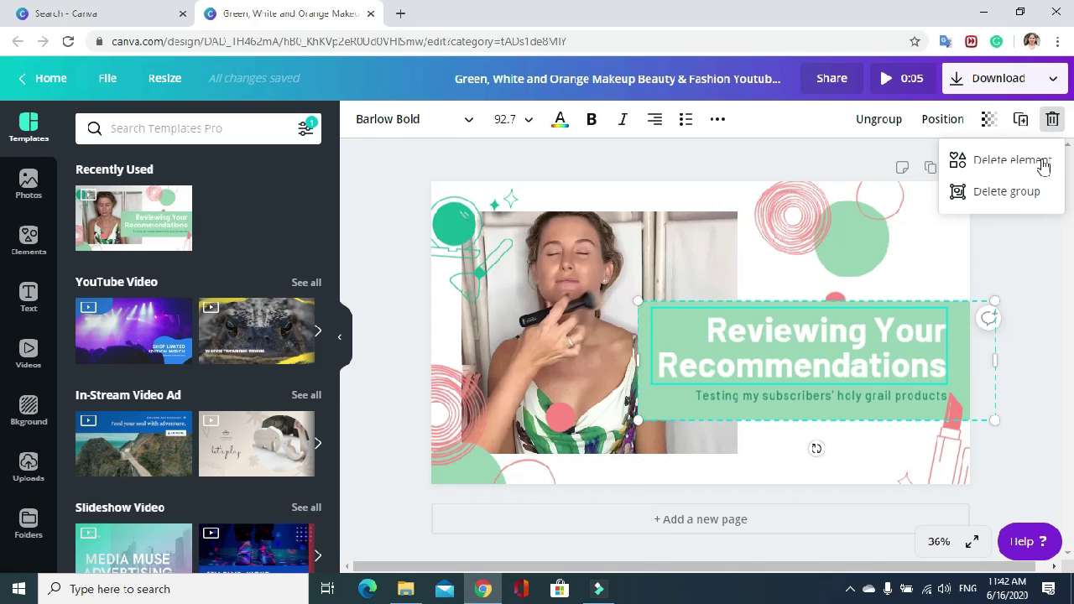
{"action": "left_click", "coordinate": [1024, 198]}
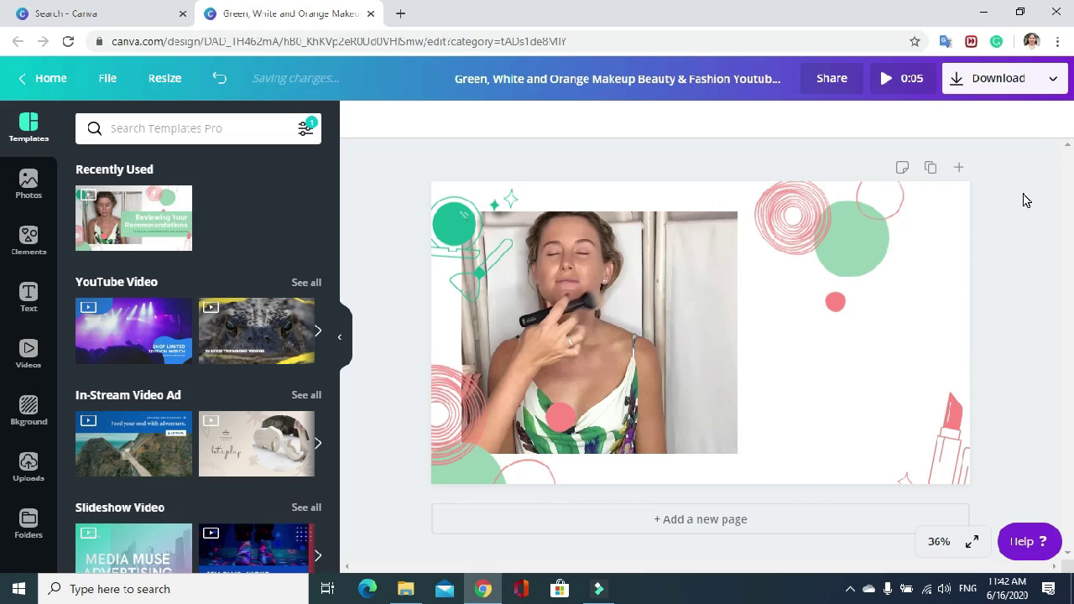
Delete the lipstick drawing, the green makeup drawing and the makeup video from the page
{"action": "left_click", "coordinate": [952, 450]}
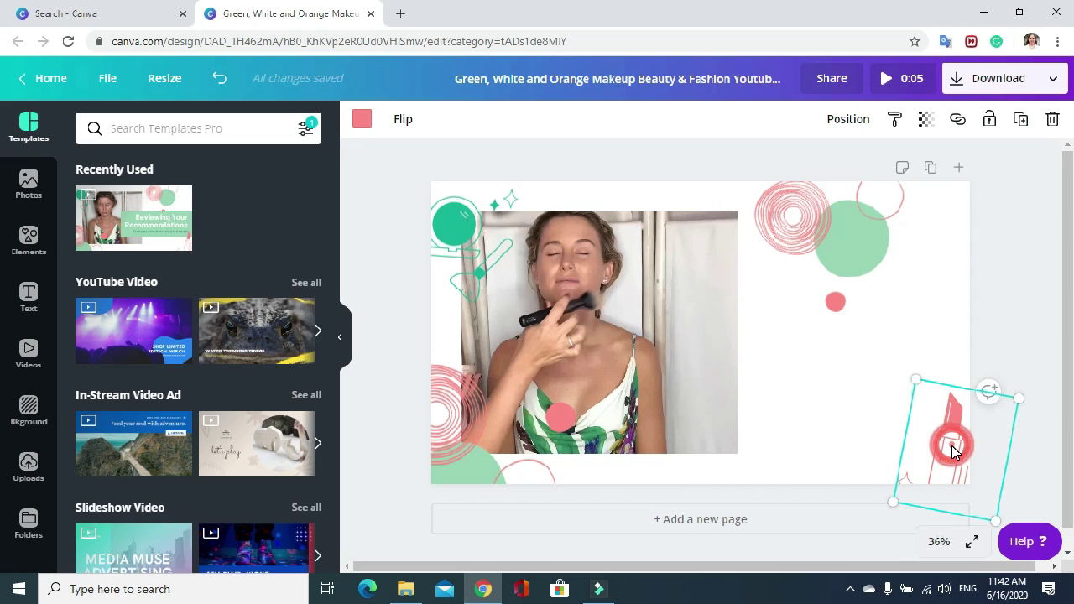
{"action": "left_click", "coordinate": [1051, 122]}
{"action": "key", "text": "Tab"}
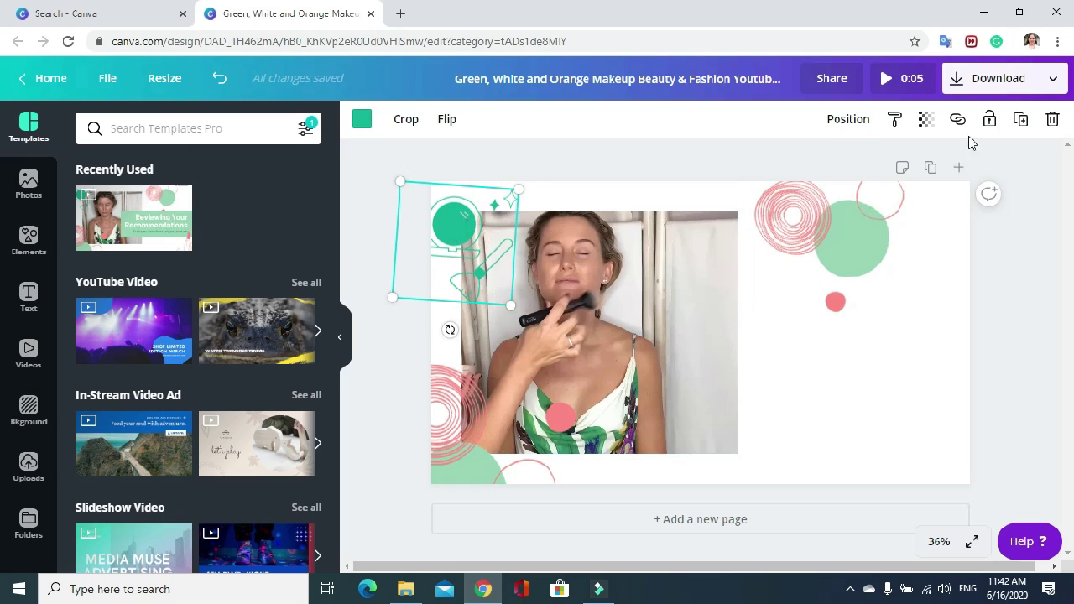
{"action": "left_click", "coordinate": [1051, 120]}
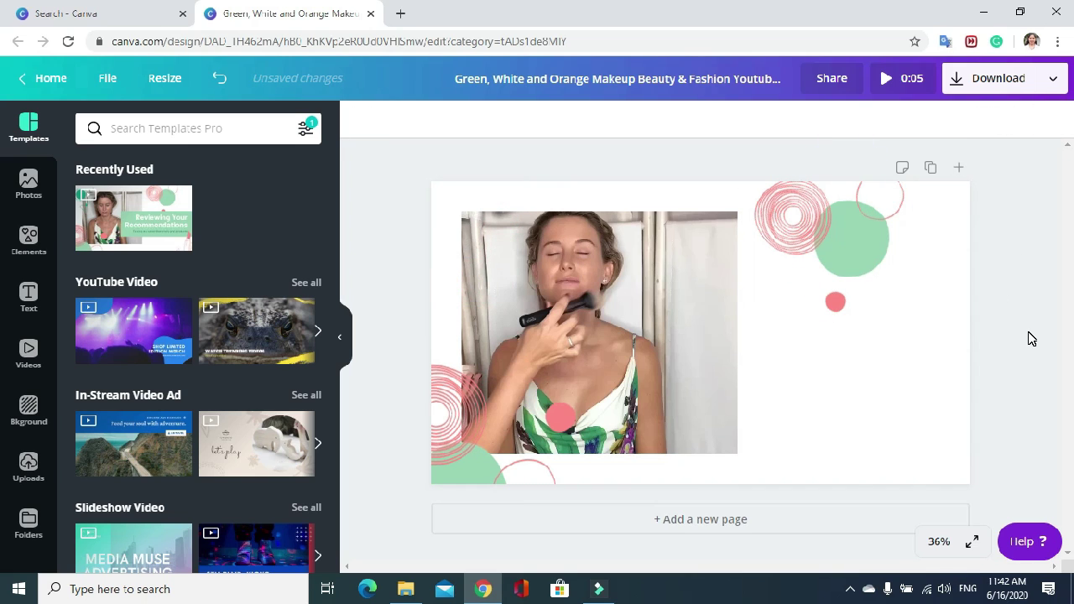
{"action": "key", "text": "Tab"}
{"action": "left_click", "coordinate": [1053, 120]}
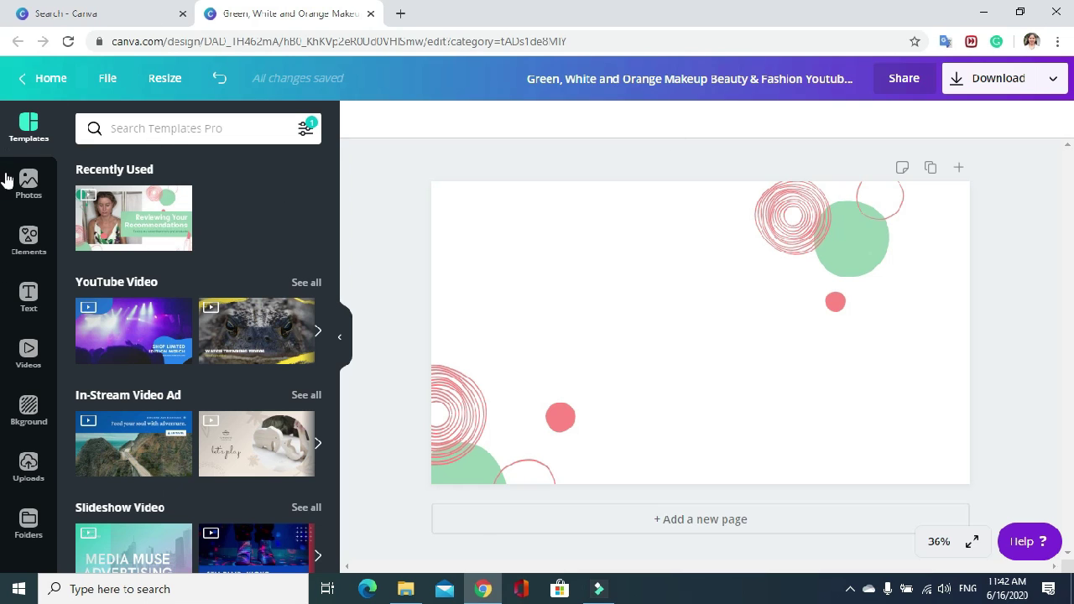
Apply the free cream, peach and dark pink blurred gradient from the Gradients collection as the page background
{"action": "left_click", "coordinate": [29, 409]}
{"action": "scroll", "coordinate": [286, 421], "scroll_direction": "down", "scroll_amount": 2}
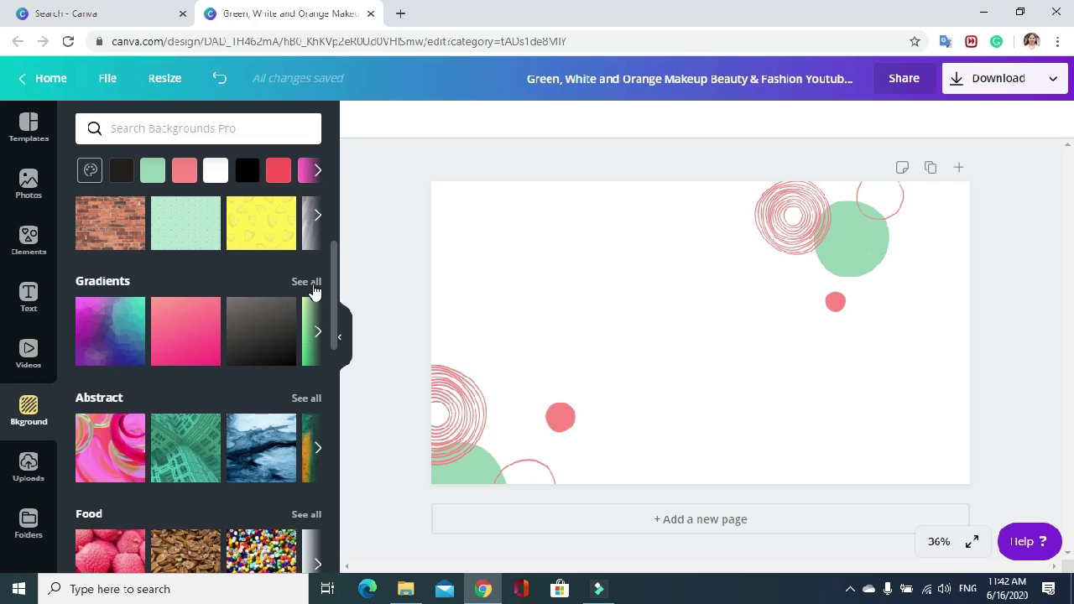
{"action": "left_click", "coordinate": [310, 282]}
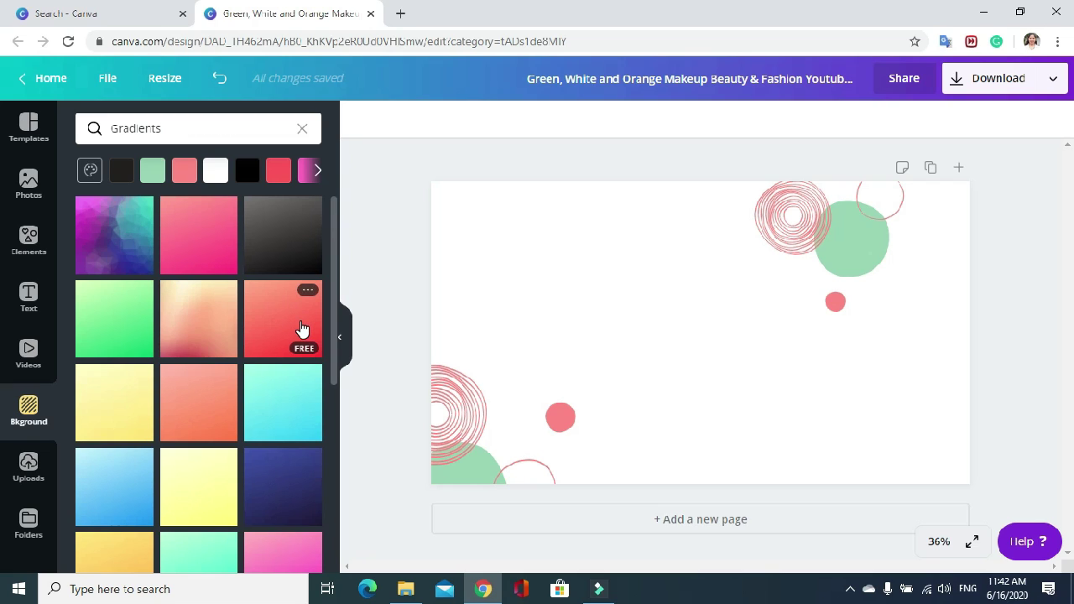
{"action": "left_click_drag", "start_coordinate": [189, 326], "coordinate": [653, 321]}
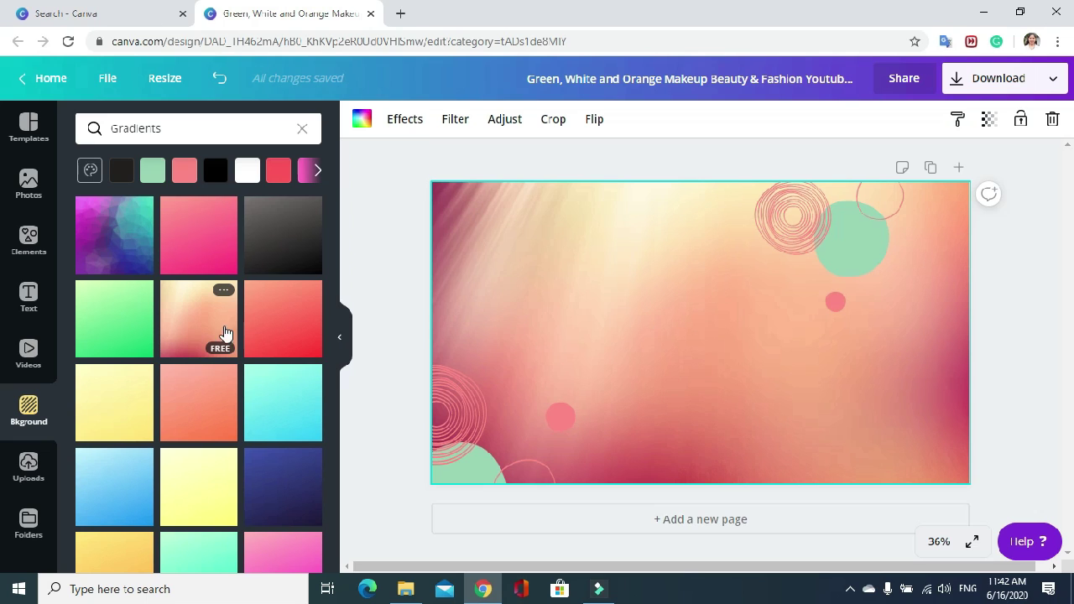
Add a free plain circular frame from the Frames collection to the left half of the page
{"action": "left_click", "coordinate": [28, 240]}
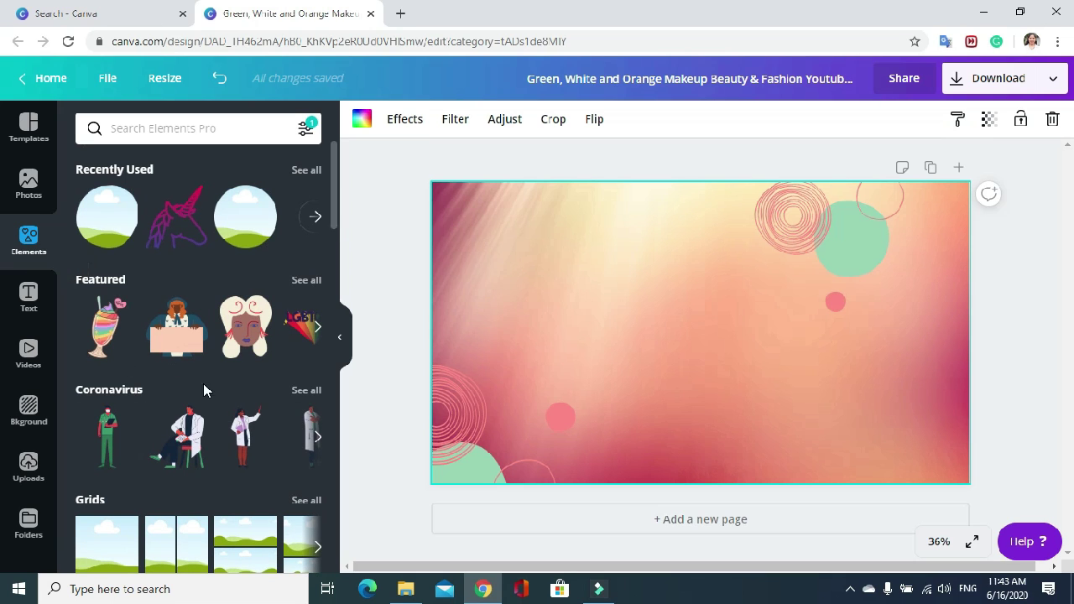
{"action": "scroll", "coordinate": [214, 407], "scroll_direction": "down", "scroll_amount": 6}
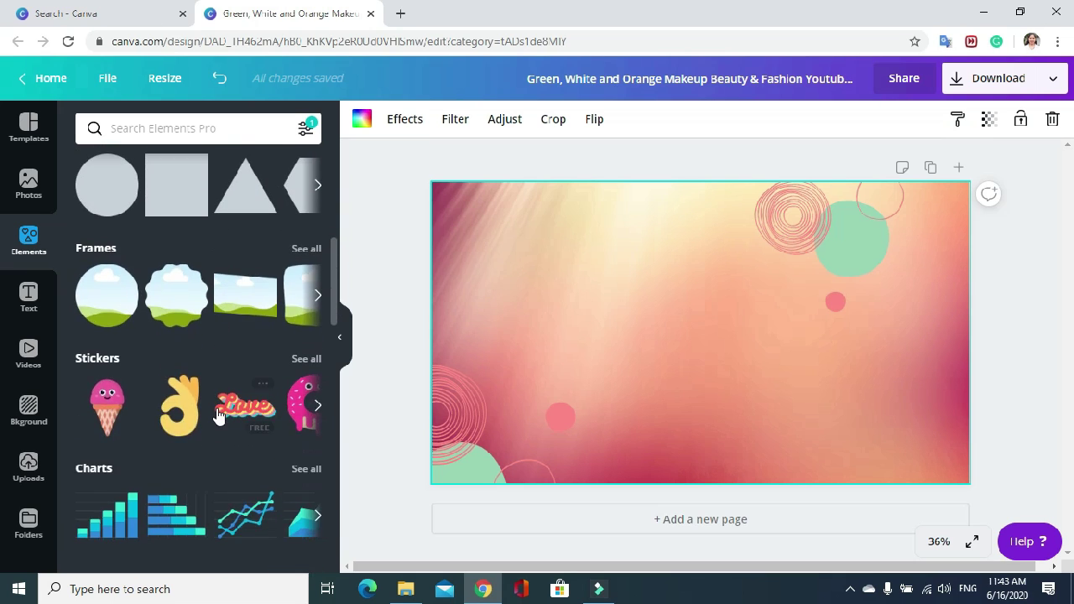
{"action": "left_click", "coordinate": [307, 250]}
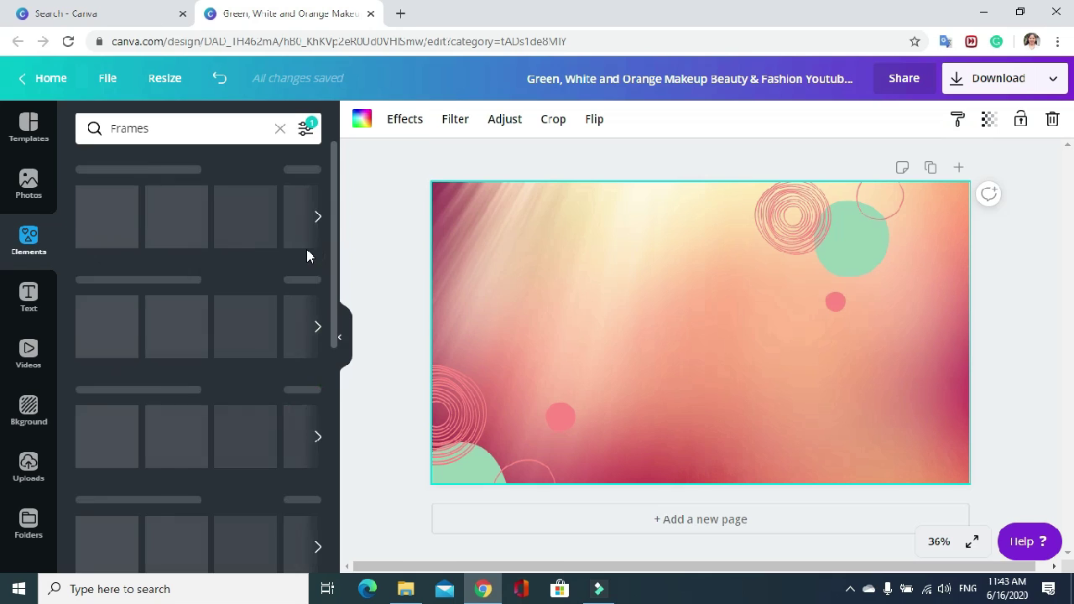
{"action": "scroll", "coordinate": [255, 396], "scroll_direction": "down", "scroll_amount": 5}
{"action": "scroll", "coordinate": [254, 396], "scroll_direction": "down", "scroll_amount": 5}
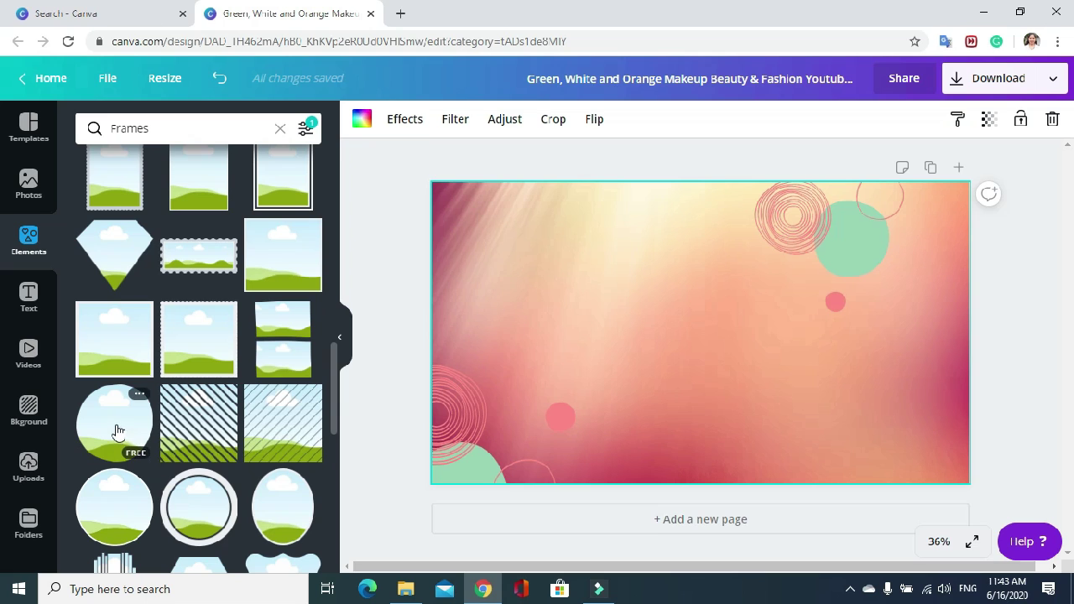
{"action": "left_click_drag", "start_coordinate": [120, 422], "coordinate": [571, 307]}
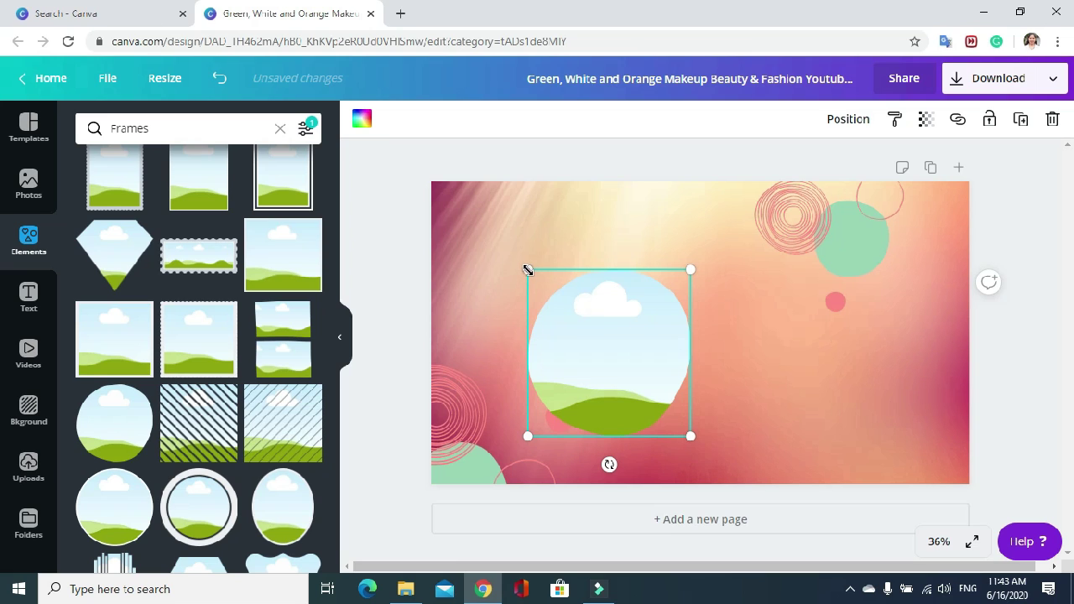
Enlarge the circular frame to most of the page height and center it vertically in the page's left half
{"action": "left_click_drag", "start_coordinate": [484, 200], "coordinate": [479, 196]}
{"action": "left_click_drag", "start_coordinate": [689, 437], "coordinate": [717, 462]}
{"action": "left_click_drag", "start_coordinate": [605, 311], "coordinate": [590, 312]}
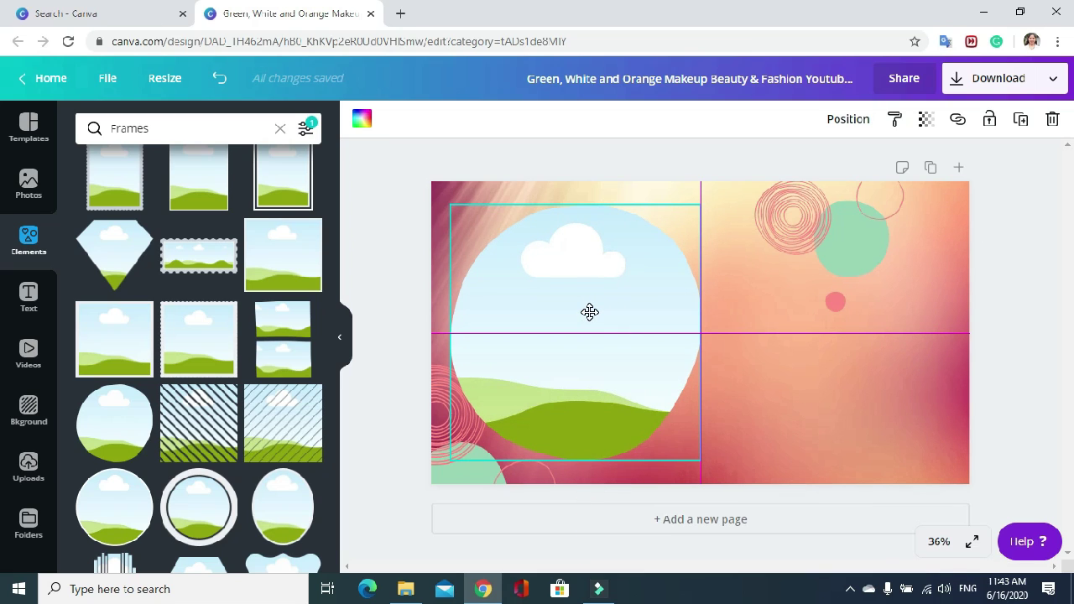
{"action": "left_click_drag", "start_coordinate": [590, 312], "coordinate": [578, 317]}
{"action": "mouse_move", "coordinate": [578, 317]}
{"action": "left_mouse_down"}
{"action": "mouse_move", "coordinate": [578, 303]}
{"action": "mouse_move", "coordinate": [577, 318]}
{"action": "left_mouse_up"}
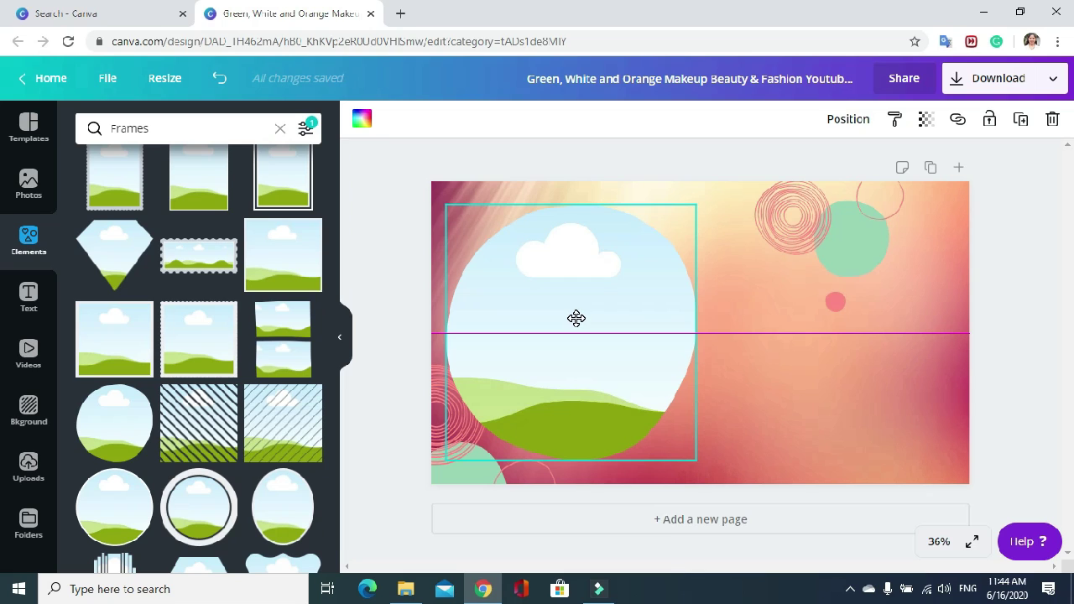
{"action": "left_click_drag", "start_coordinate": [576, 318], "coordinate": [577, 319]}
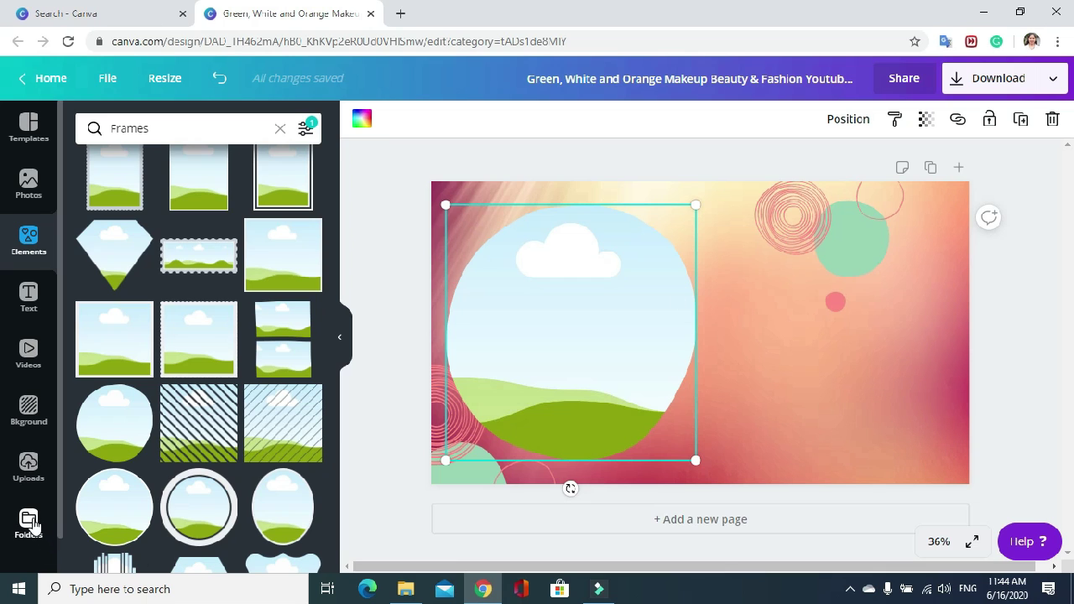
Fill the circular frame with the uploaded photo of the girl with folded arms on a peach background
{"action": "left_click", "coordinate": [28, 466]}
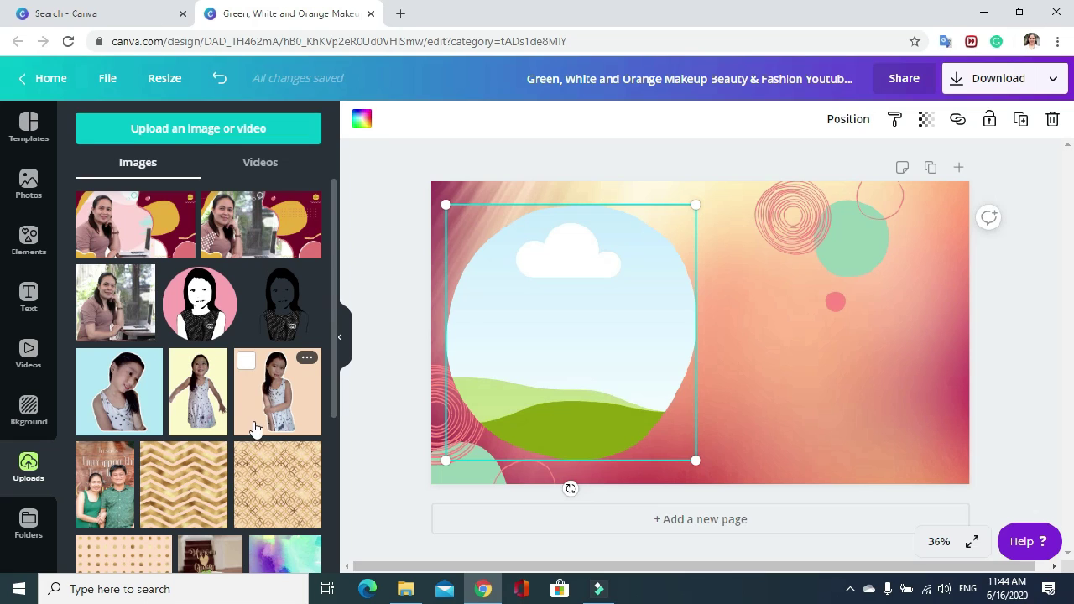
{"action": "scroll", "coordinate": [254, 426], "scroll_direction": "down", "scroll_amount": 2}
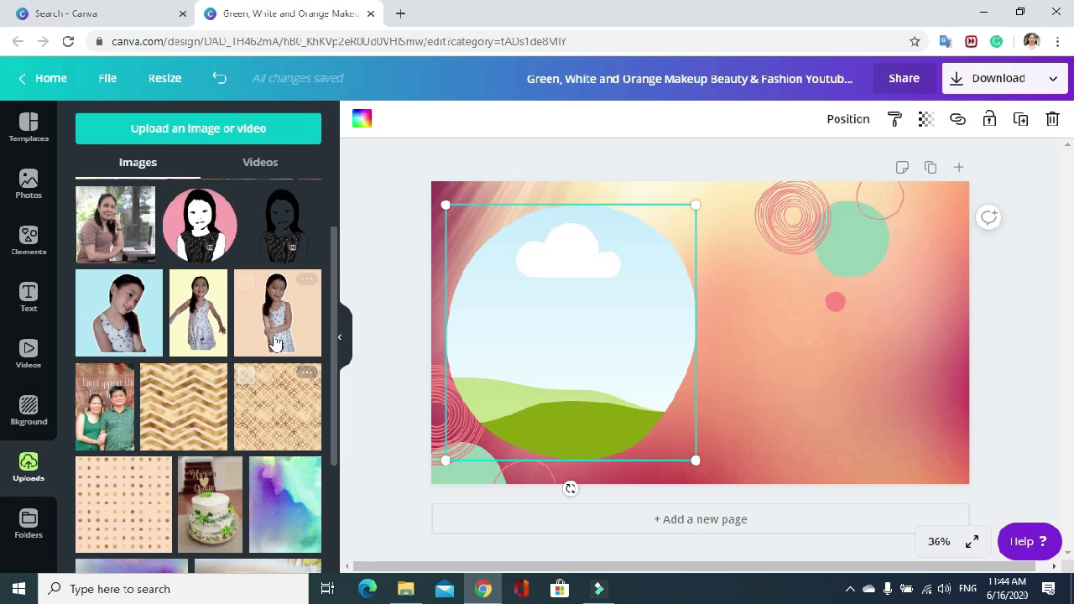
{"action": "left_click_drag", "start_coordinate": [281, 318], "coordinate": [554, 329]}
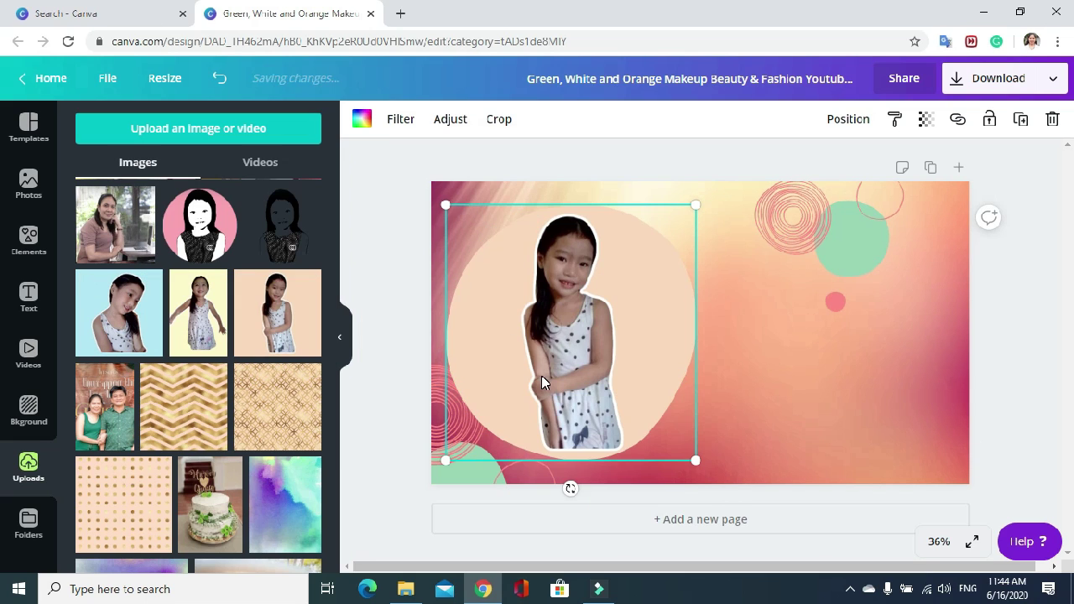
Enlarge the girl's photo slightly inside the circular frame, reposition it to fill the circle, and apply the crop
{"action": "double_click", "coordinate": [566, 321]}
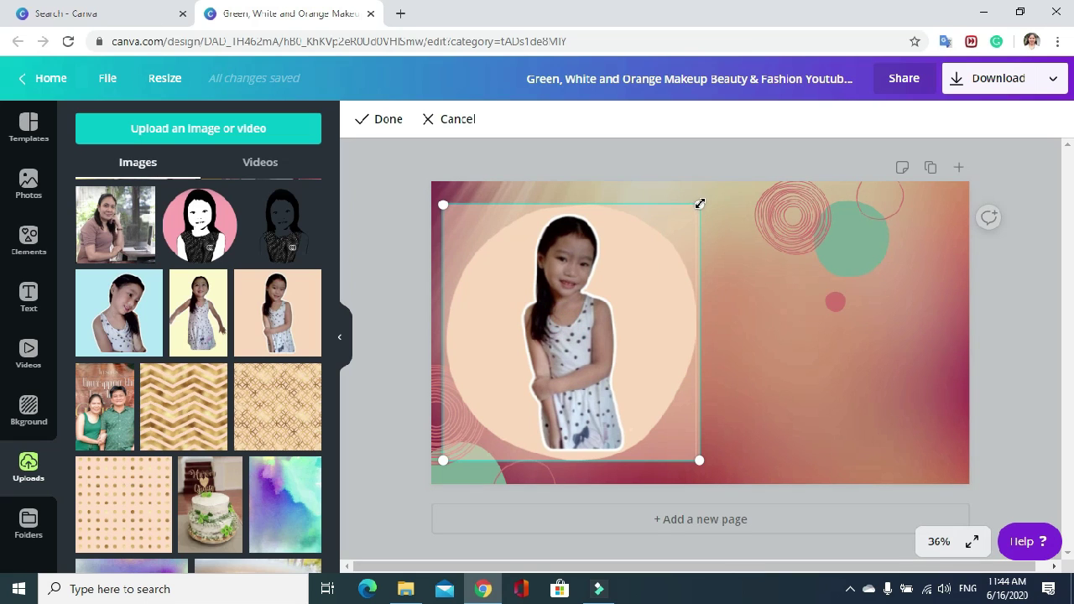
{"action": "left_click_drag", "start_coordinate": [700, 202], "coordinate": [719, 177]}
{"action": "left_click_drag", "start_coordinate": [575, 274], "coordinate": [555, 293]}
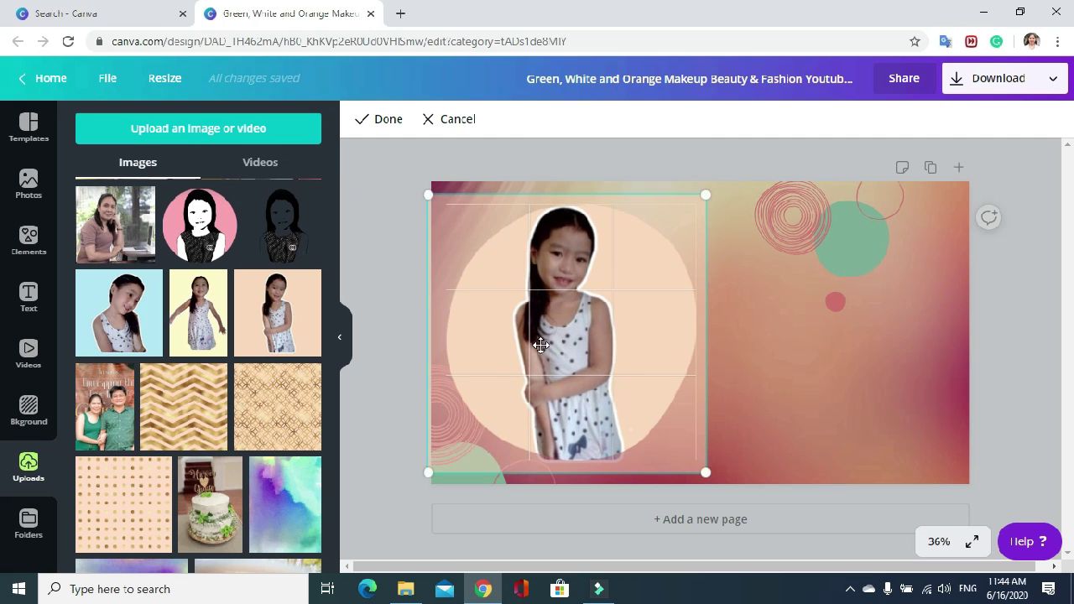
{"action": "left_click_drag", "start_coordinate": [428, 475], "coordinate": [427, 469]}
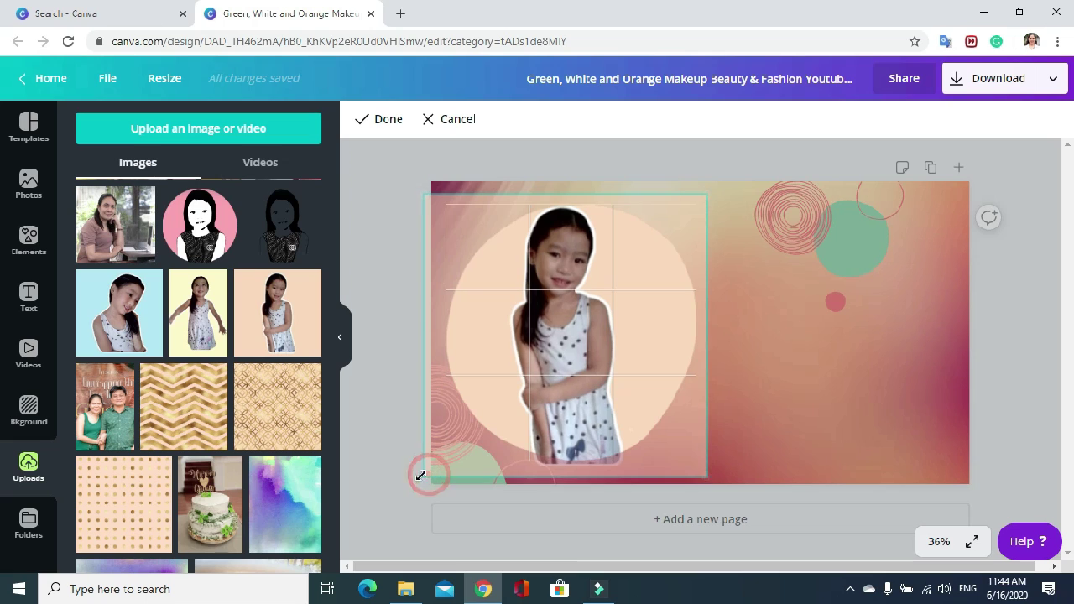
{"action": "left_click_drag", "start_coordinate": [704, 359], "coordinate": [705, 358]}
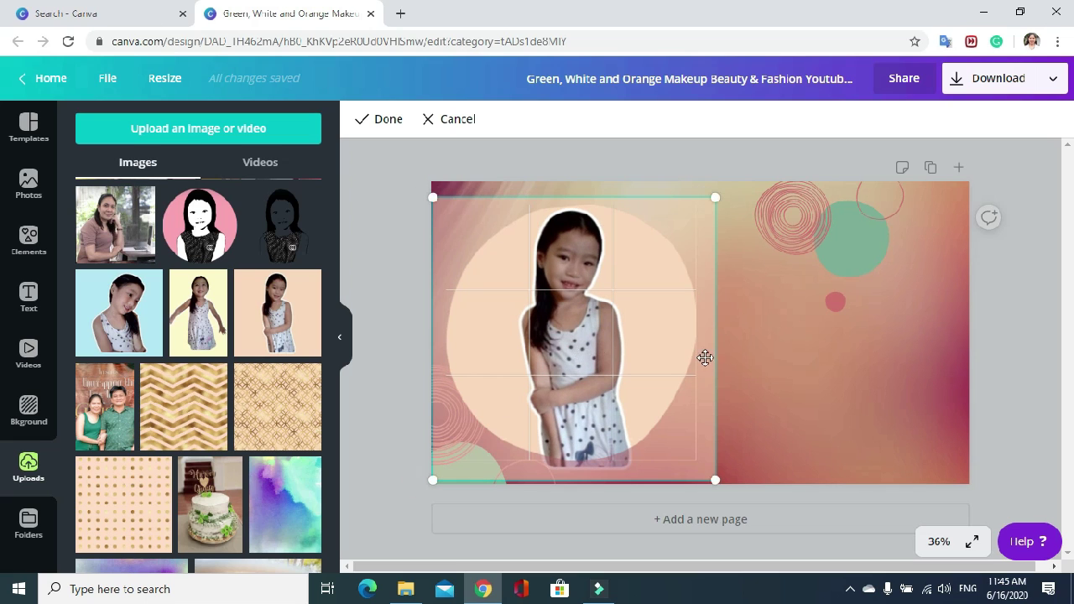
{"action": "left_click", "coordinate": [776, 374]}
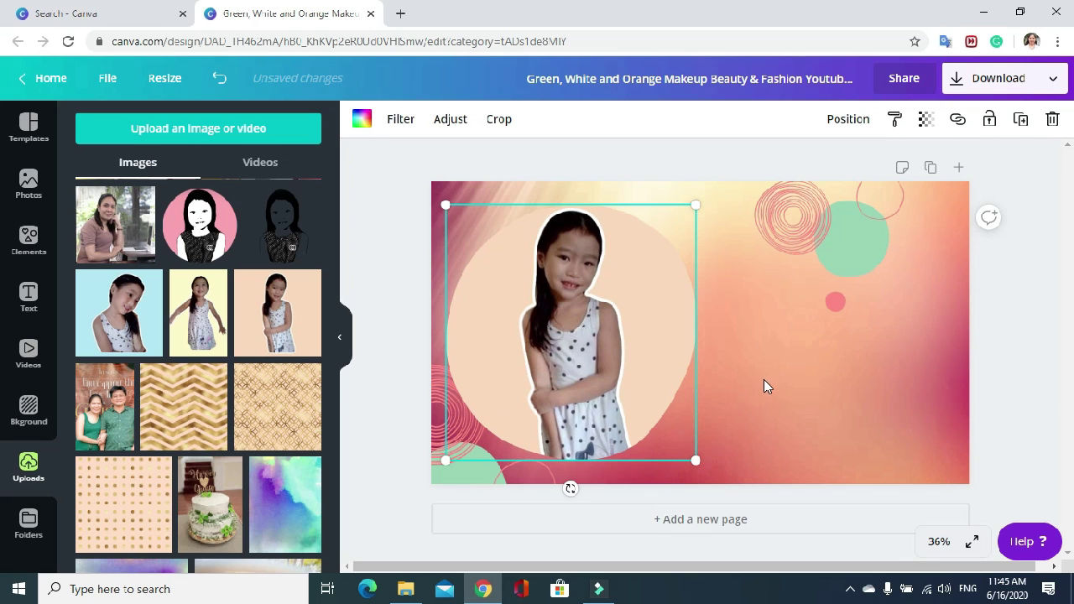
{"action": "left_click", "coordinate": [1009, 294]}
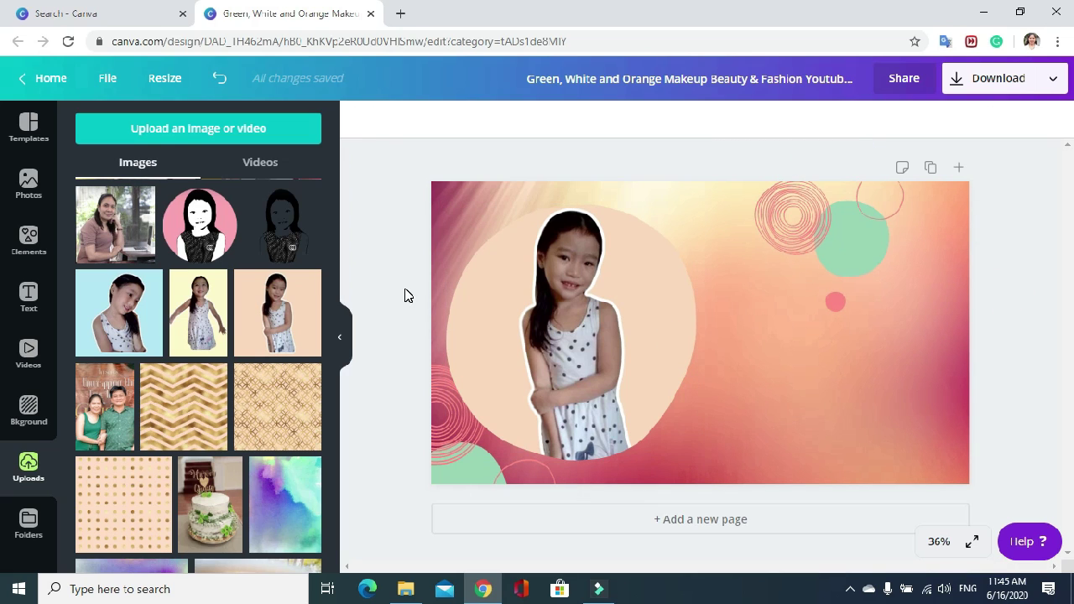
Add the free dotted-triangle sticker from the Arrow stickers collection just right of the circular photo
{"action": "left_click", "coordinate": [28, 245]}
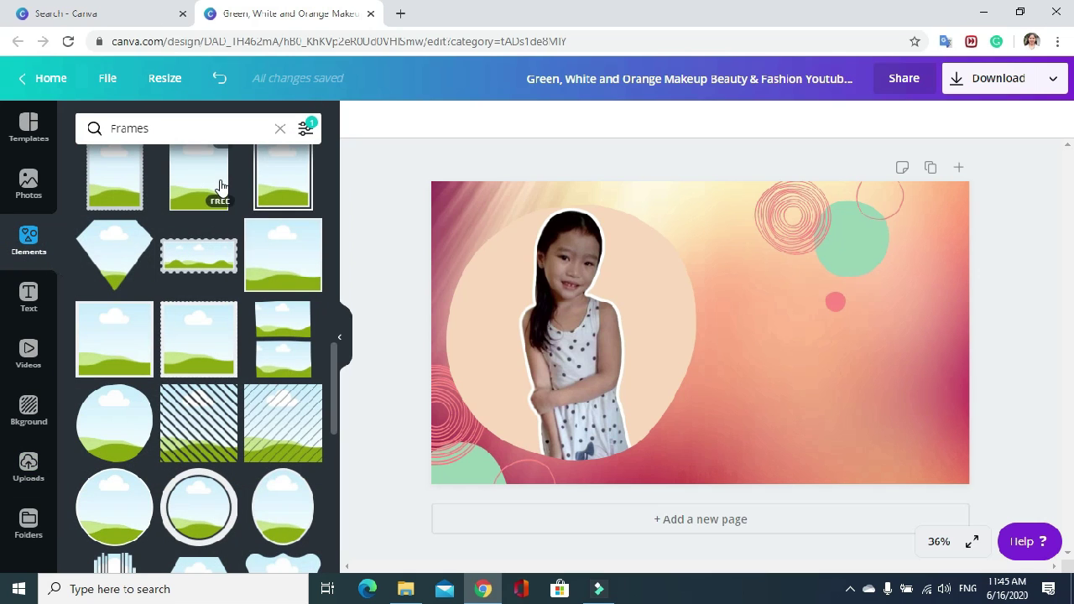
{"action": "scroll", "coordinate": [252, 167], "scroll_direction": "up", "scroll_amount": 3}
{"action": "left_click", "coordinate": [281, 130]}
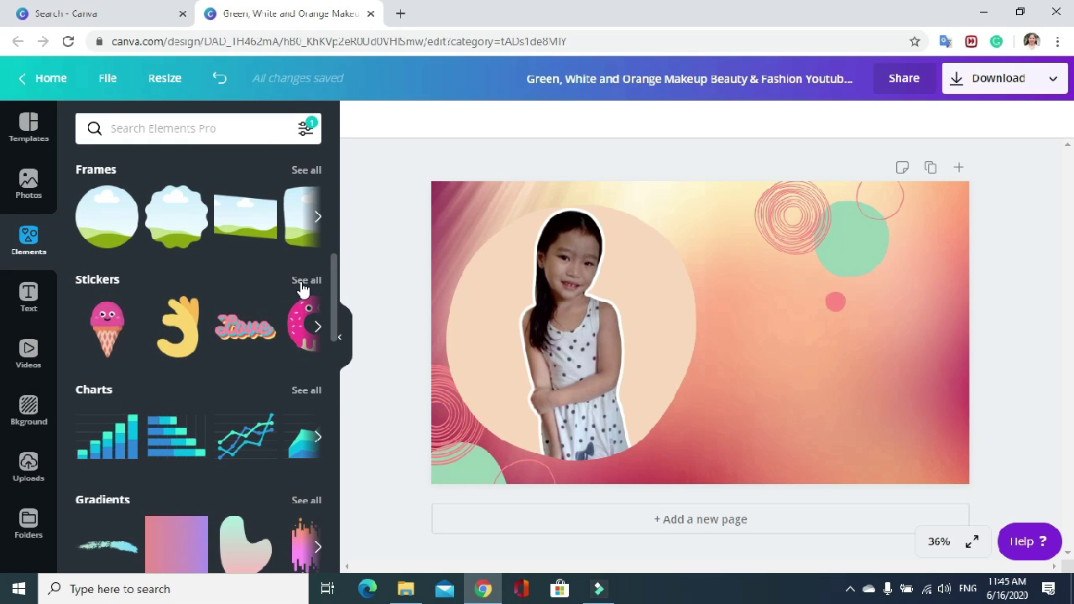
{"action": "left_click", "coordinate": [302, 283]}
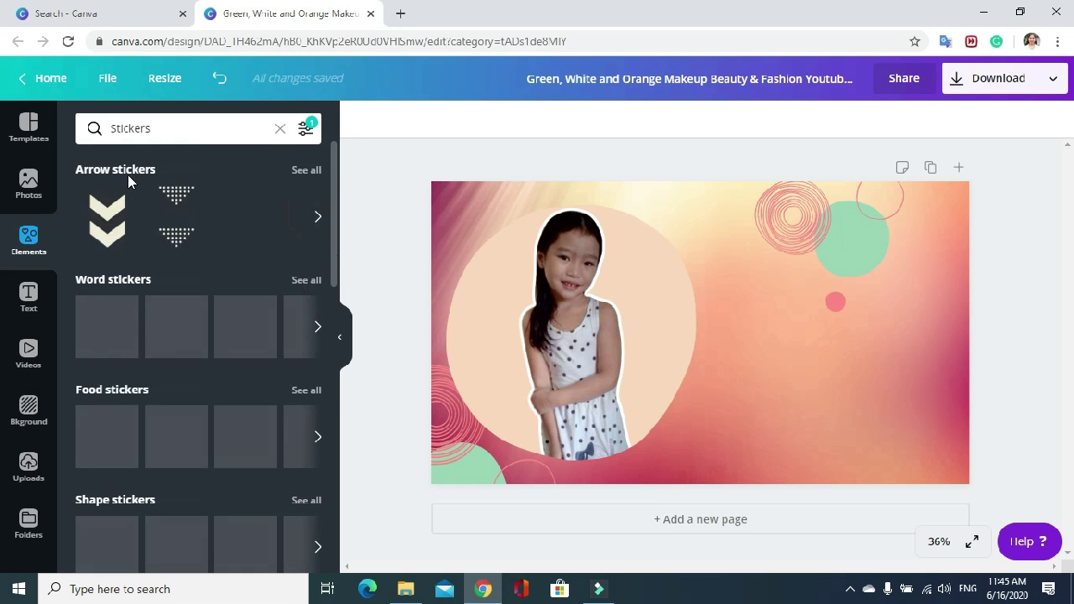
{"action": "left_click", "coordinate": [306, 172]}
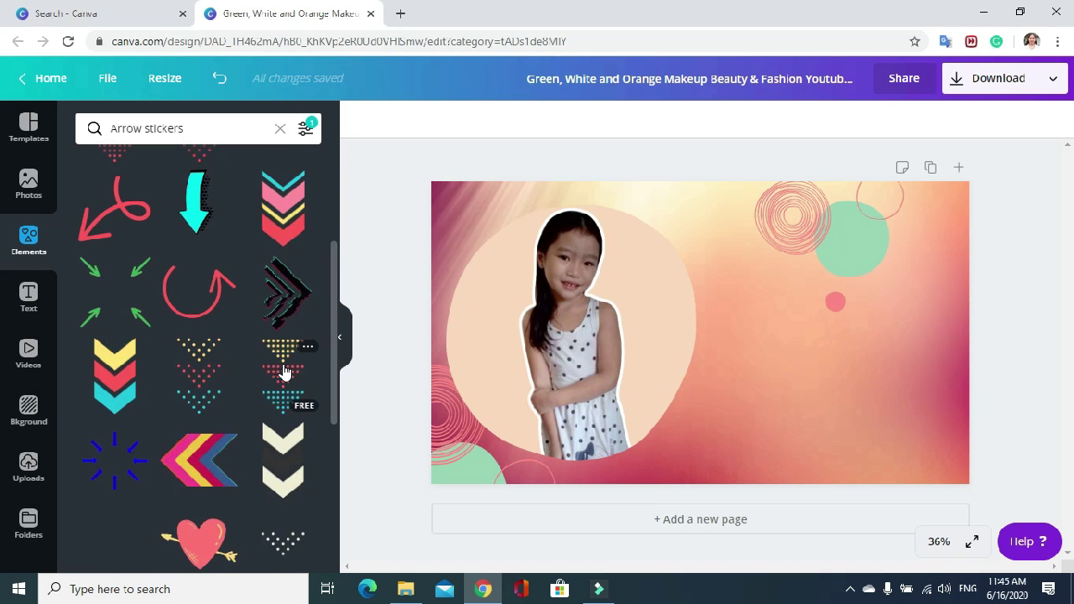
{"action": "left_click_drag", "start_coordinate": [283, 371], "coordinate": [718, 271]}
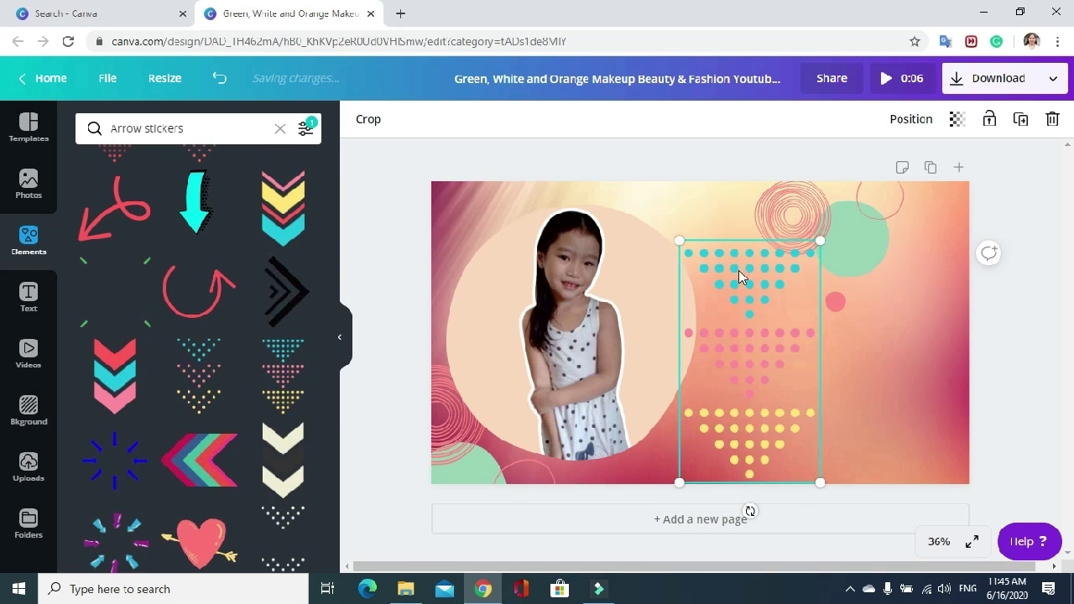
Shrink the dotted-triangle sticker and move it up and left so it slightly overlaps the circle's right edge
{"action": "left_click_drag", "start_coordinate": [812, 249], "coordinate": [781, 286]}
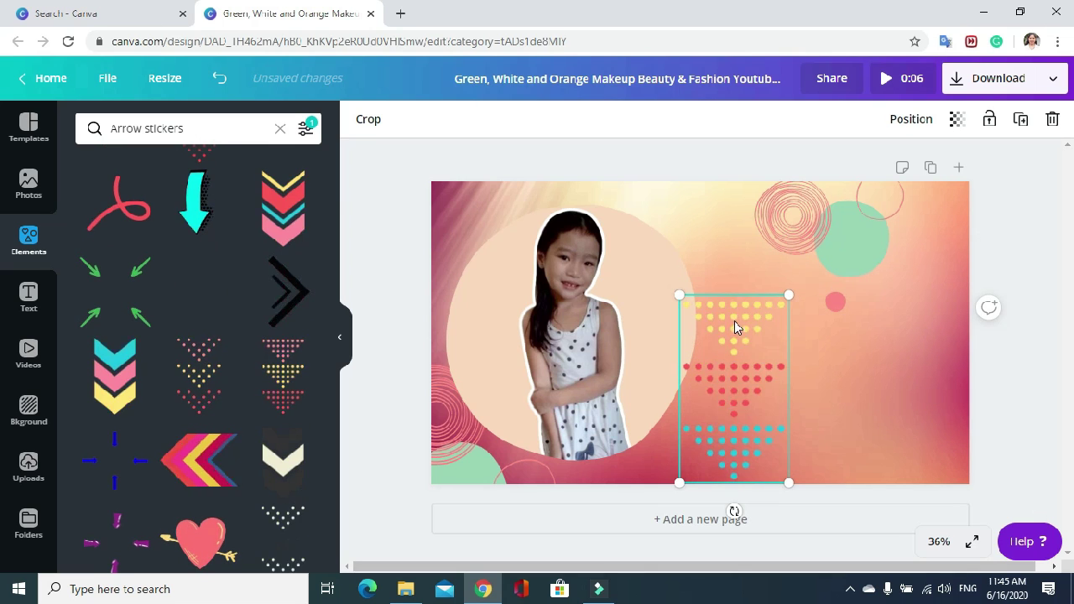
{"action": "left_click_drag", "start_coordinate": [726, 315], "coordinate": [705, 268]}
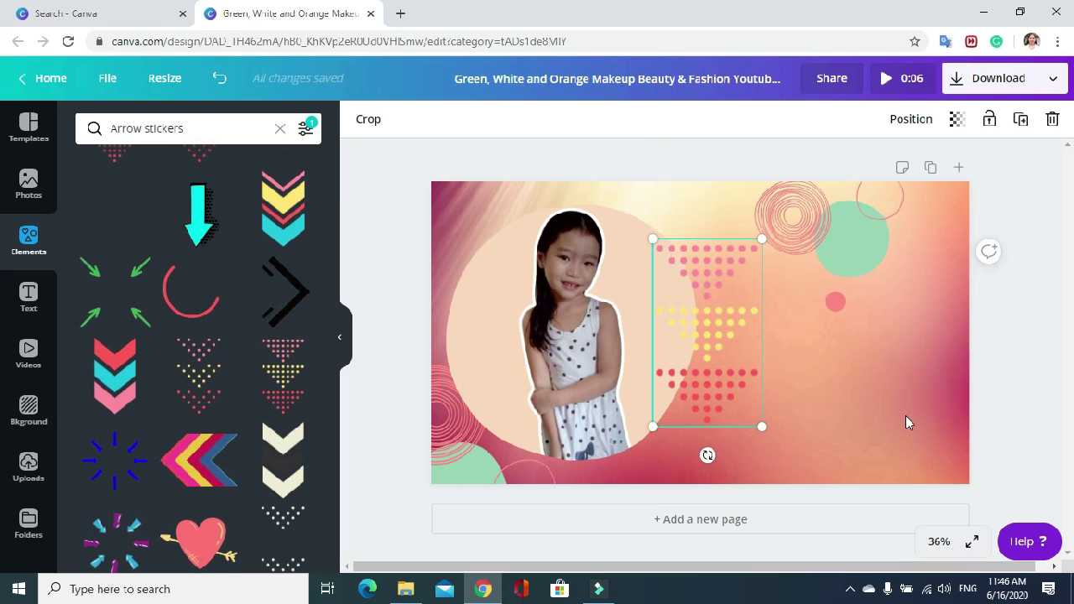
{"action": "left_click", "coordinate": [730, 472]}
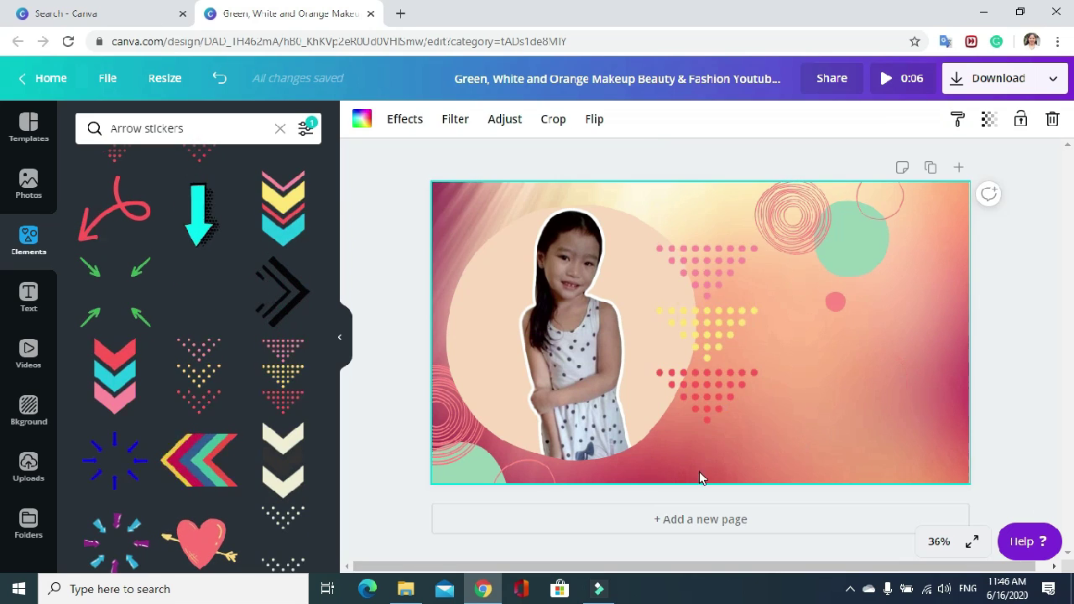
Bring the lower-left circle decoration forward over the photo and move the upper-right circle decoration closer to the page's right edge
{"action": "left_click", "coordinate": [446, 477]}
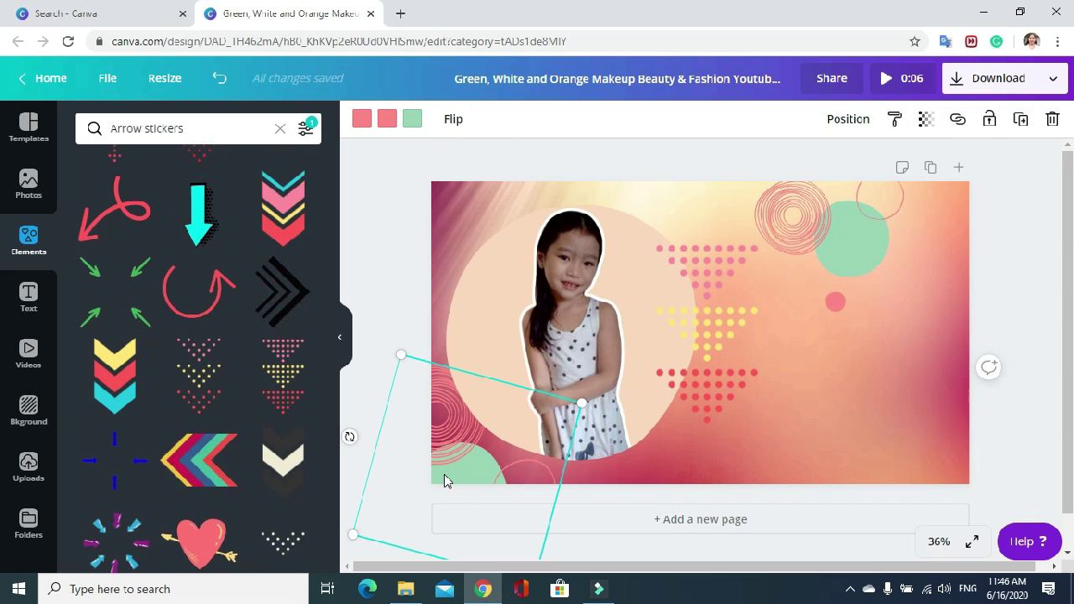
{"action": "right_click", "coordinate": [445, 480]}
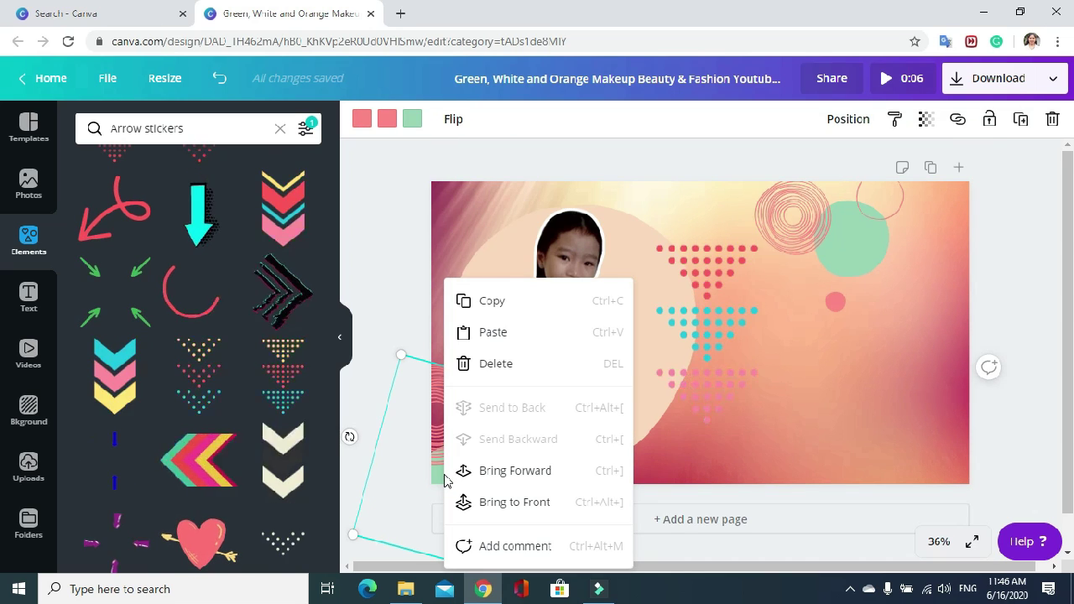
{"action": "left_click", "coordinate": [491, 477]}
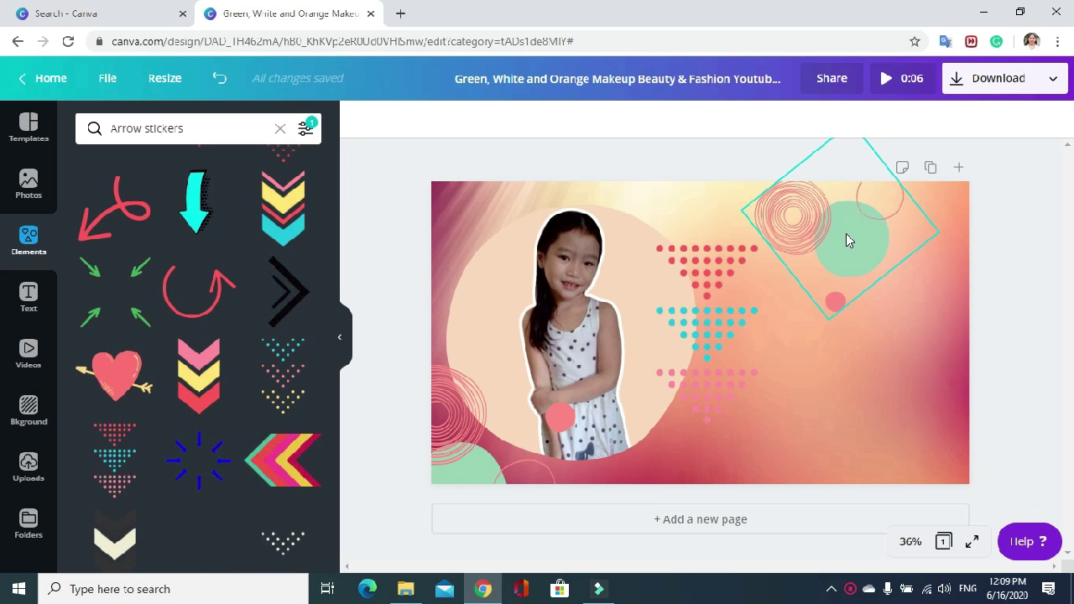
{"action": "left_click_drag", "start_coordinate": [848, 241], "coordinate": [909, 248]}
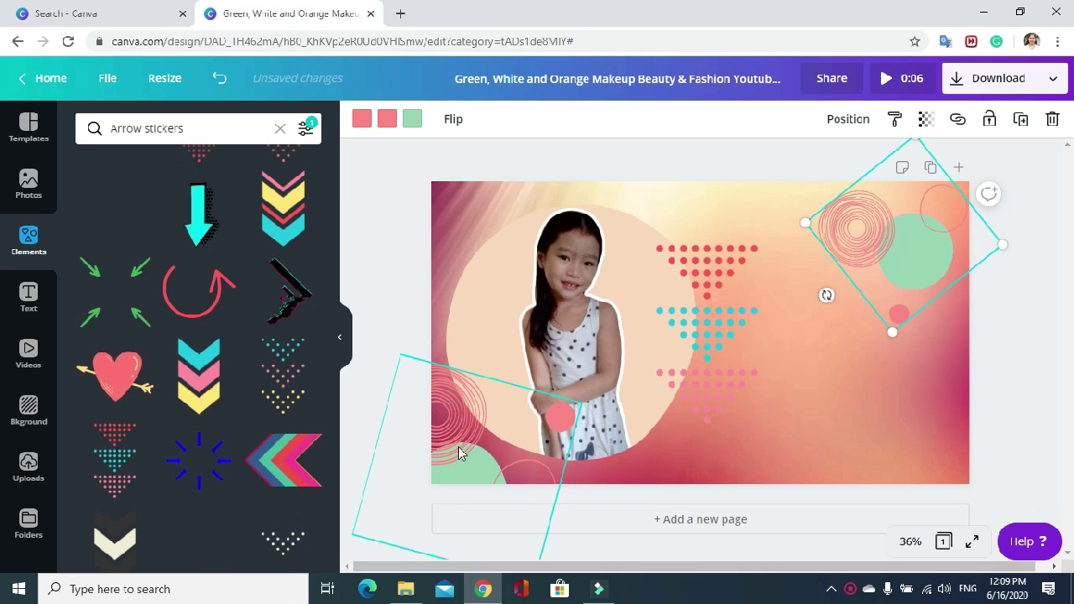
{"action": "left_click", "coordinate": [957, 355]}
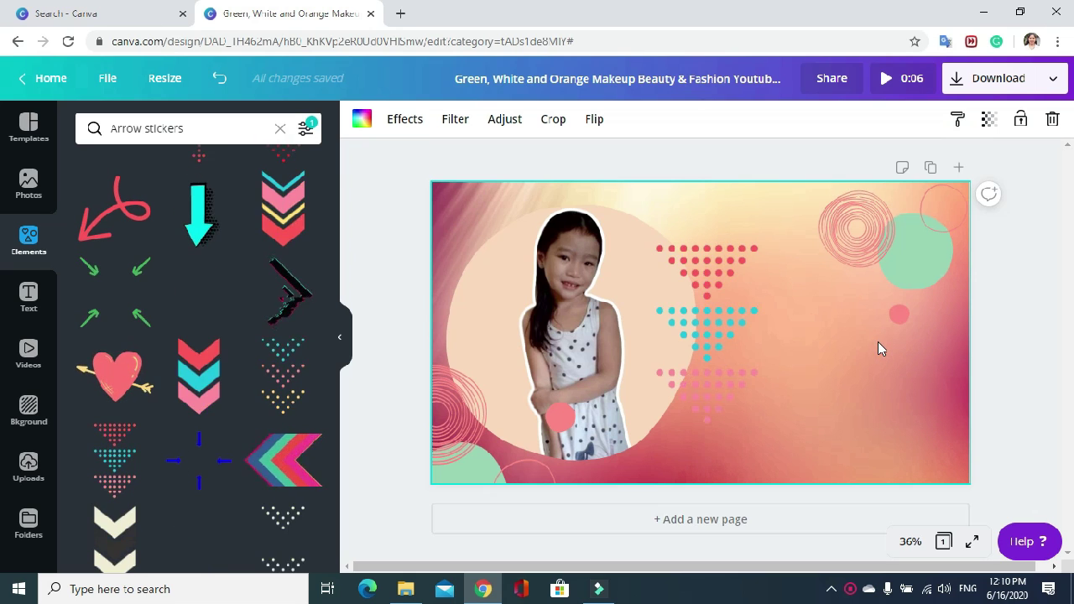
Duplicate the finished first page to create page 2 with the same design
{"action": "left_click", "coordinate": [931, 169]}
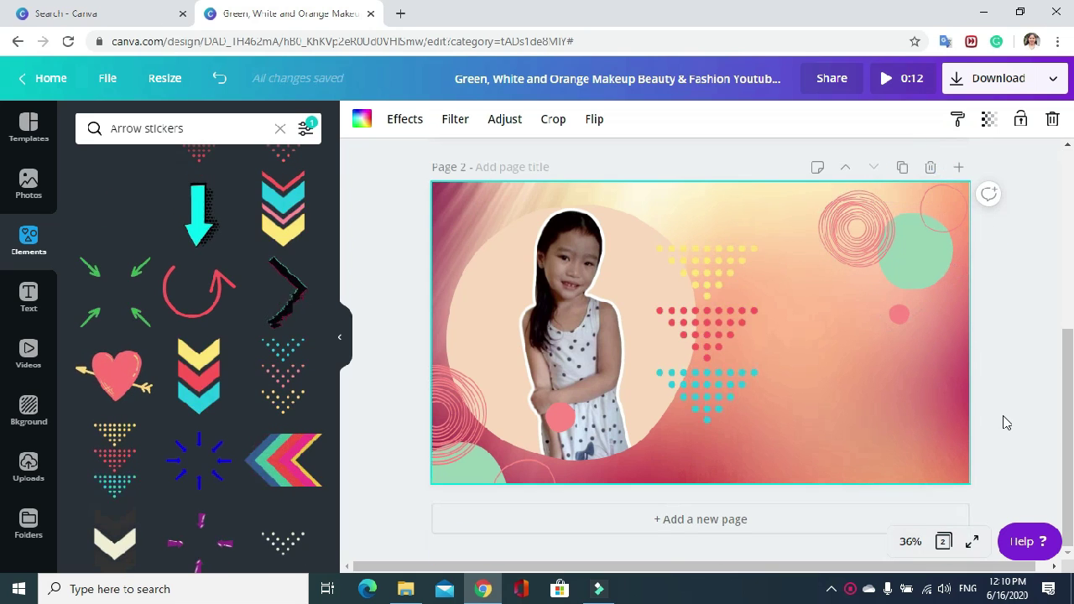
{"action": "scroll", "coordinate": [1006, 422], "scroll_direction": "up", "scroll_amount": 4}
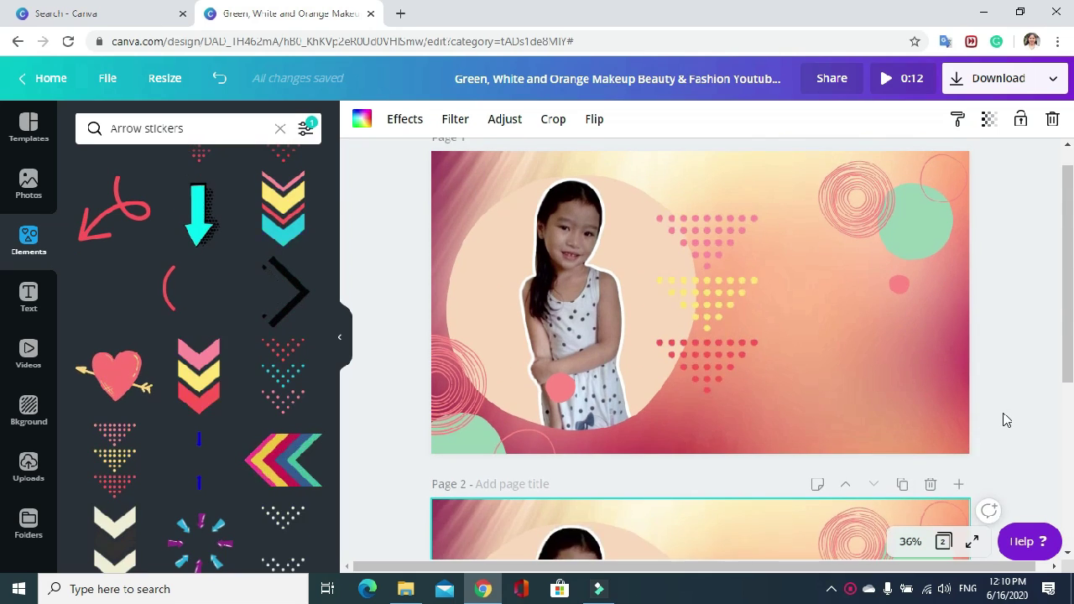
{"action": "scroll", "coordinate": [1006, 421], "scroll_direction": "up", "scroll_amount": 1}
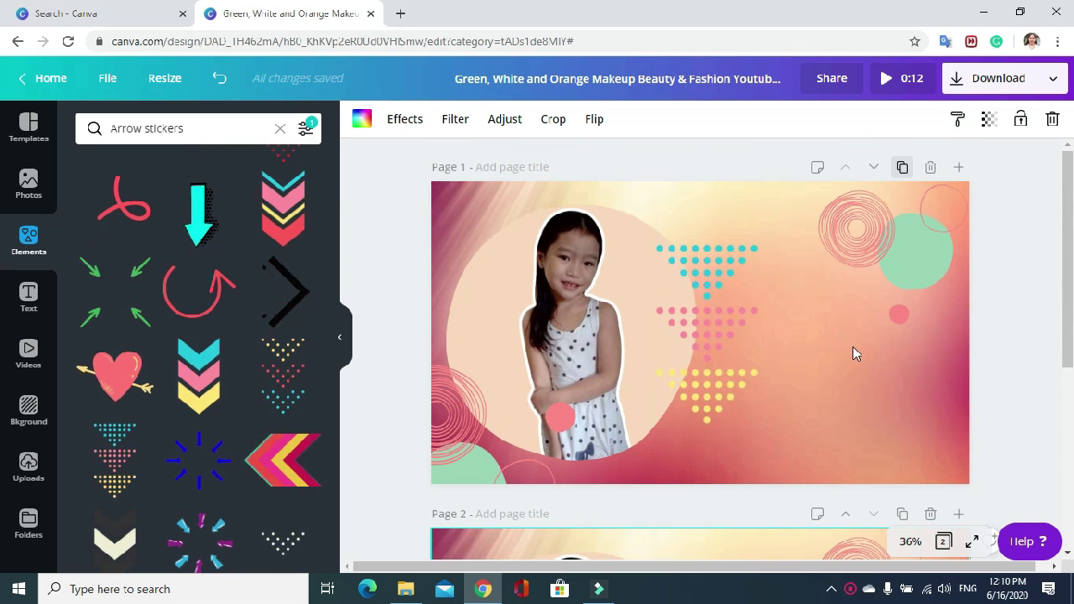
Delete the dotted-triangle arrow sticker from page 2
{"action": "scroll", "coordinate": [853, 346], "scroll_direction": "down", "scroll_amount": 4}
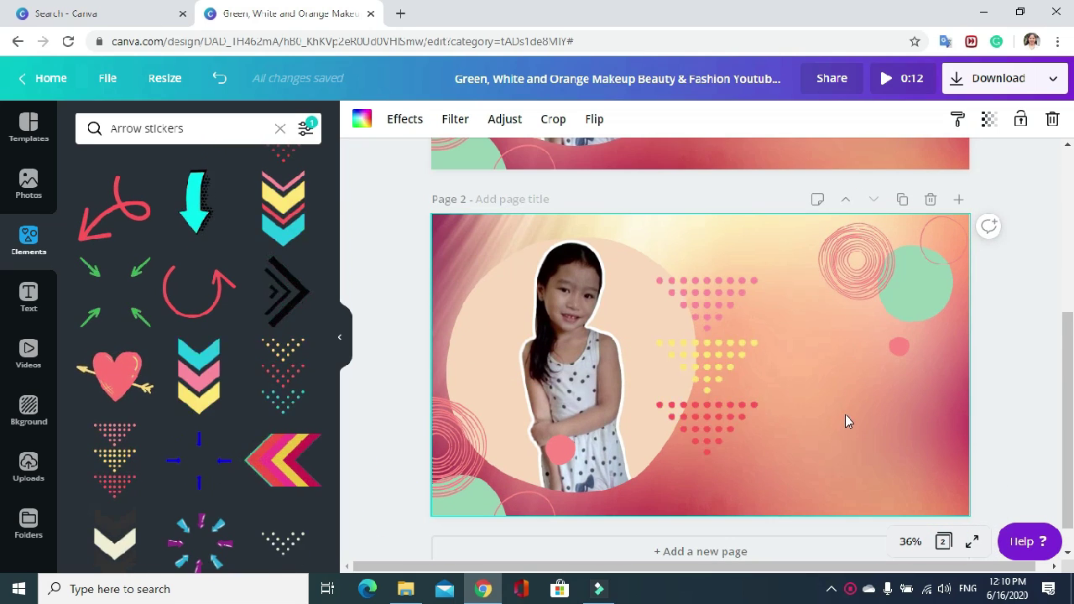
{"action": "scroll", "coordinate": [846, 420], "scroll_direction": "up", "scroll_amount": 1}
{"action": "scroll", "coordinate": [789, 365], "scroll_direction": "down", "scroll_amount": 2}
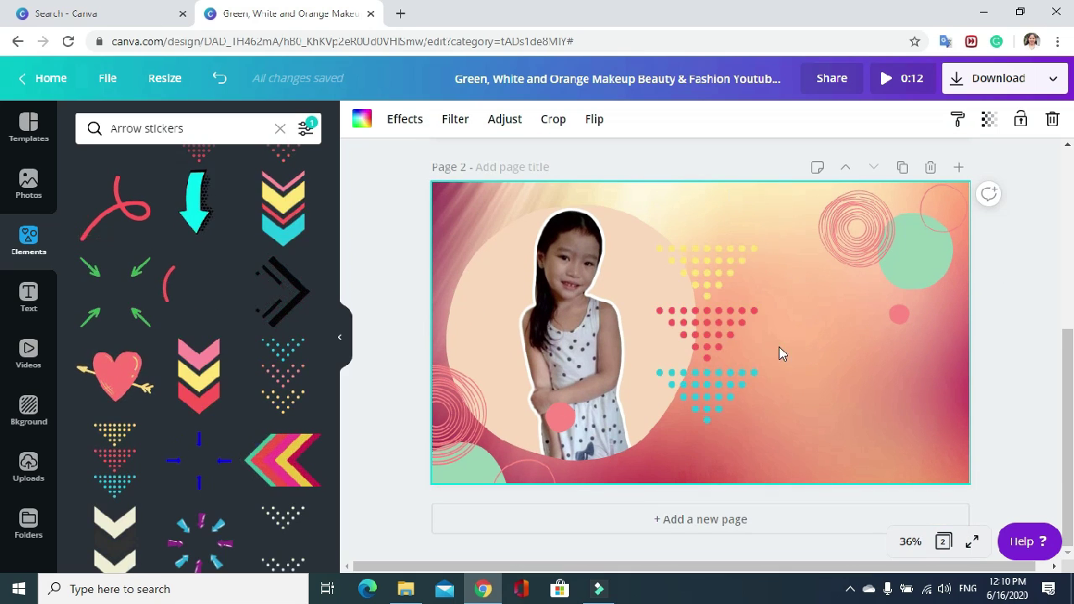
{"action": "left_click", "coordinate": [714, 335]}
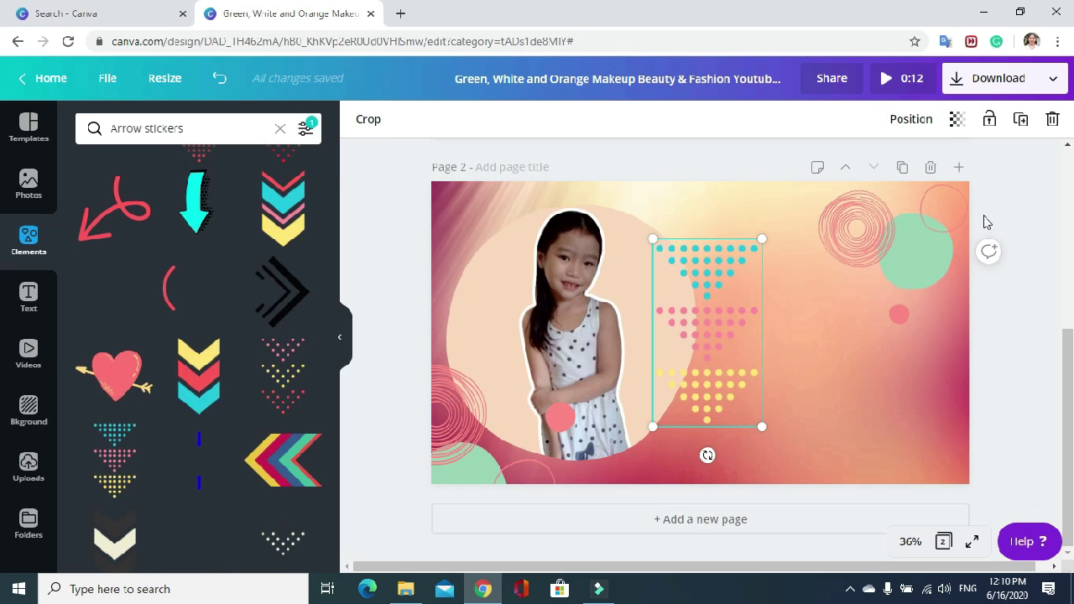
{"action": "left_click", "coordinate": [1051, 121]}
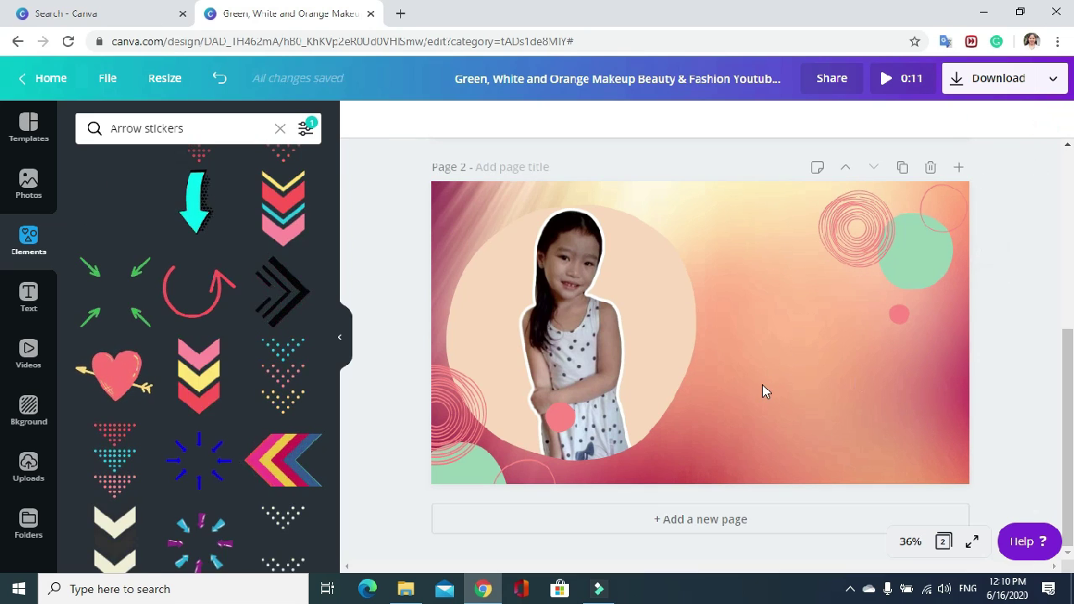
Replace page 2's background with the diagonal orange, blue and peach gradient from the Gradients backgrounds
{"action": "left_click", "coordinate": [29, 410]}
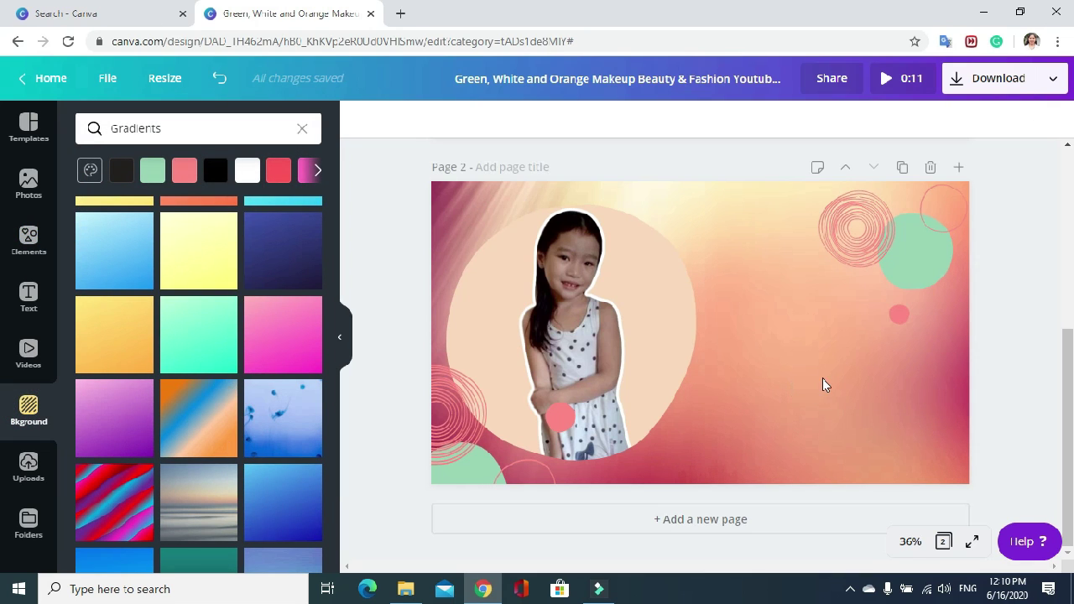
{"action": "left_click_drag", "start_coordinate": [204, 423], "coordinate": [714, 257]}
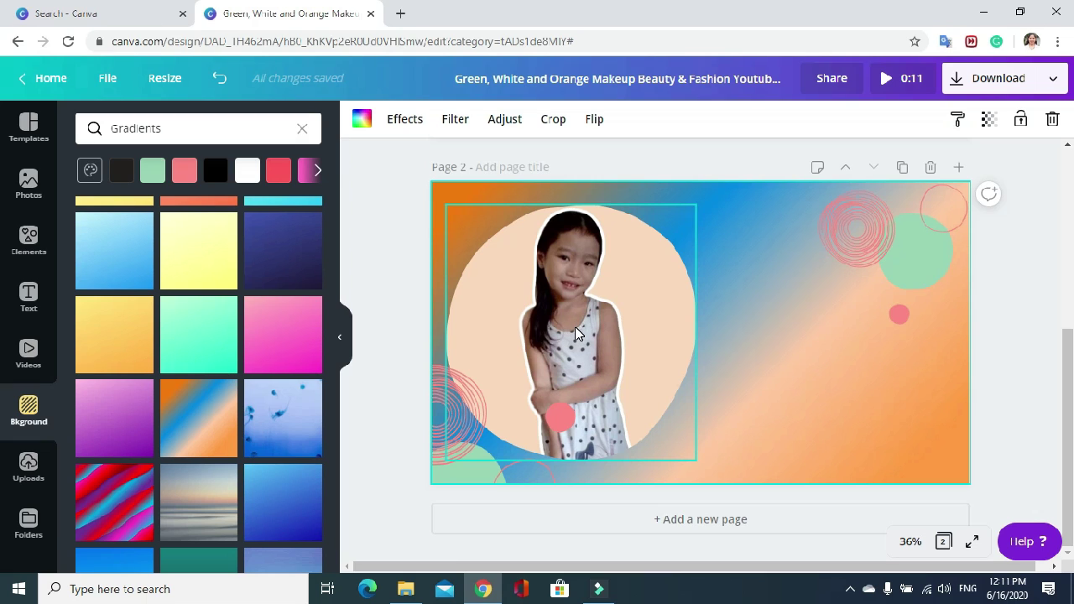
Replace page 2's framed photo with the uploaded girl on a light-blue background, enlarging and repositioning it slightly inside the circle
{"action": "left_click", "coordinate": [28, 466]}
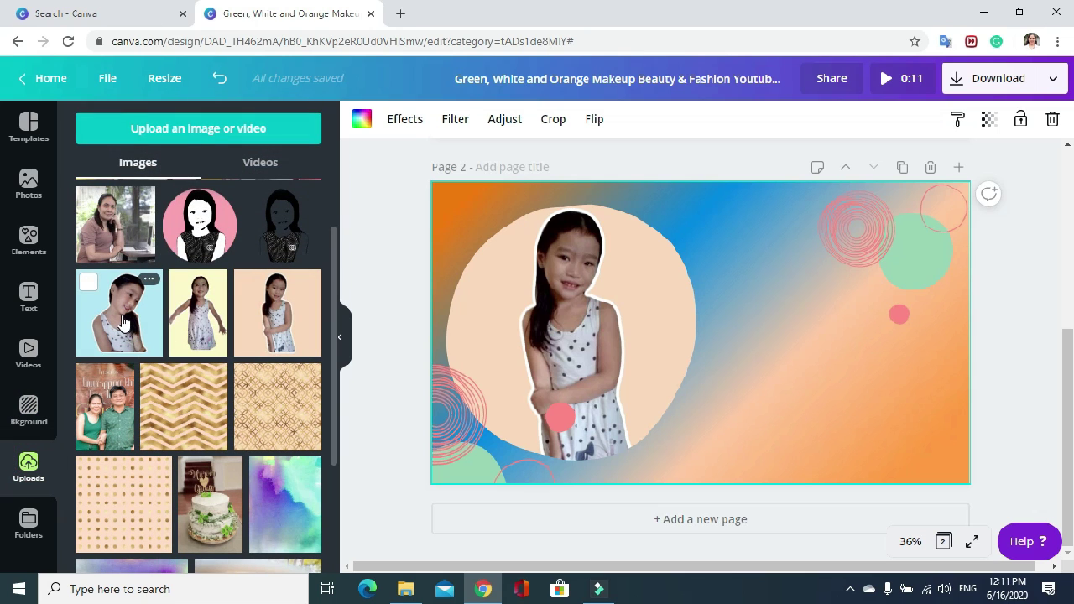
{"action": "left_click_drag", "start_coordinate": [222, 338], "coordinate": [549, 342]}
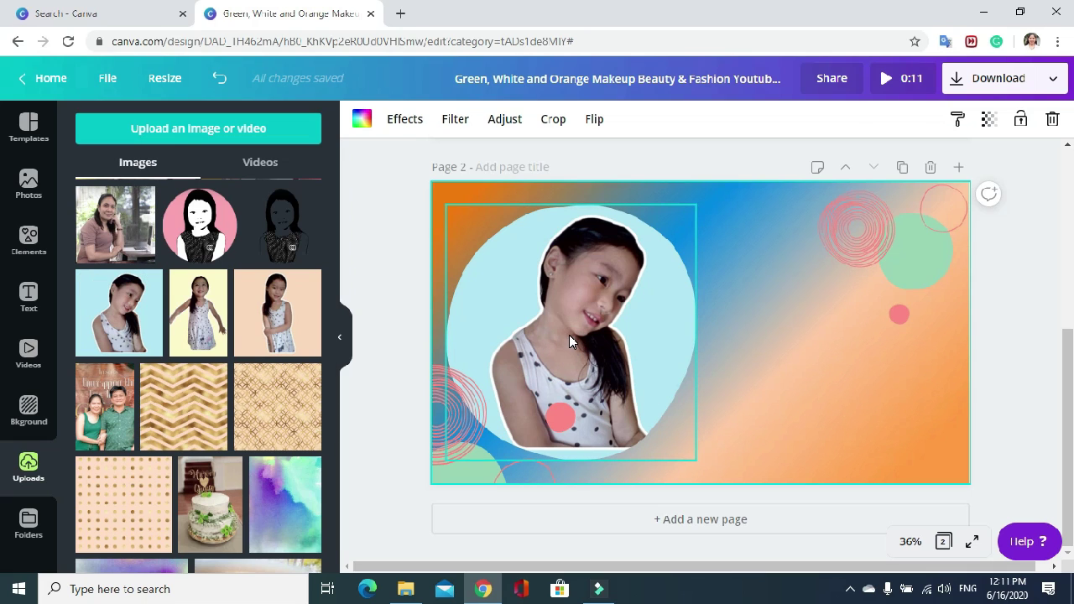
{"action": "double_click", "coordinate": [569, 335]}
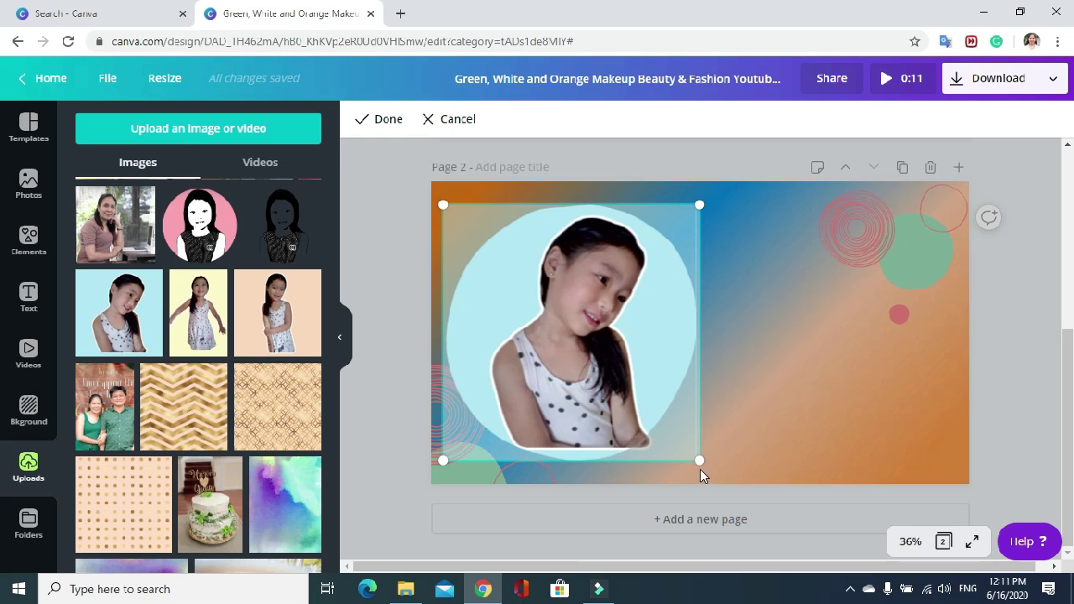
{"action": "left_click_drag", "start_coordinate": [699, 461], "coordinate": [710, 472]}
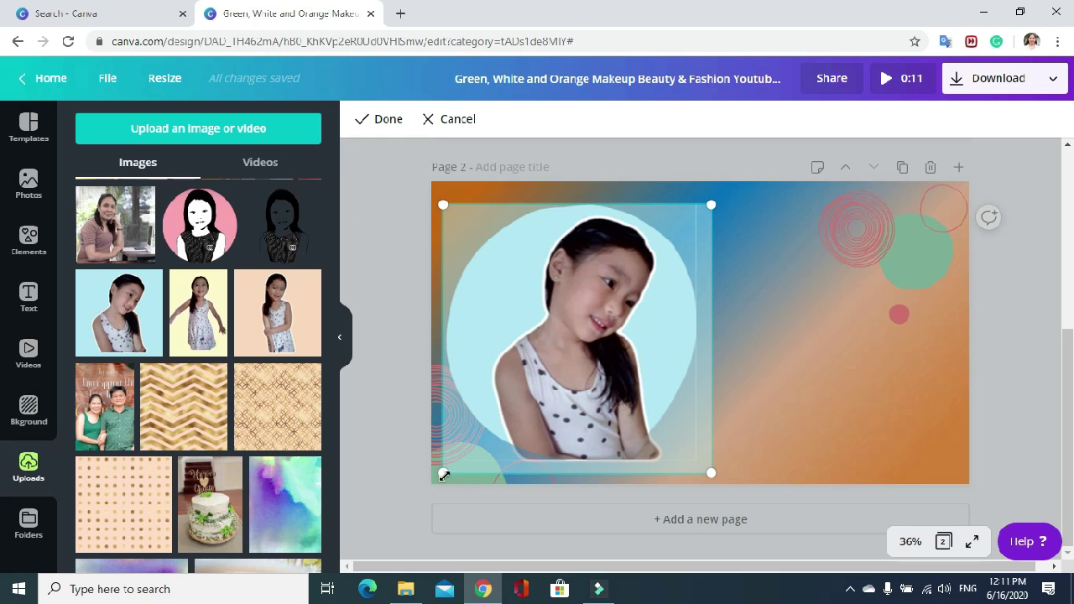
{"action": "mouse_move", "coordinate": [577, 316]}
{"action": "left_mouse_down"}
{"action": "mouse_move", "coordinate": [570, 307]}
{"action": "mouse_move", "coordinate": [576, 326]}
{"action": "left_mouse_up"}
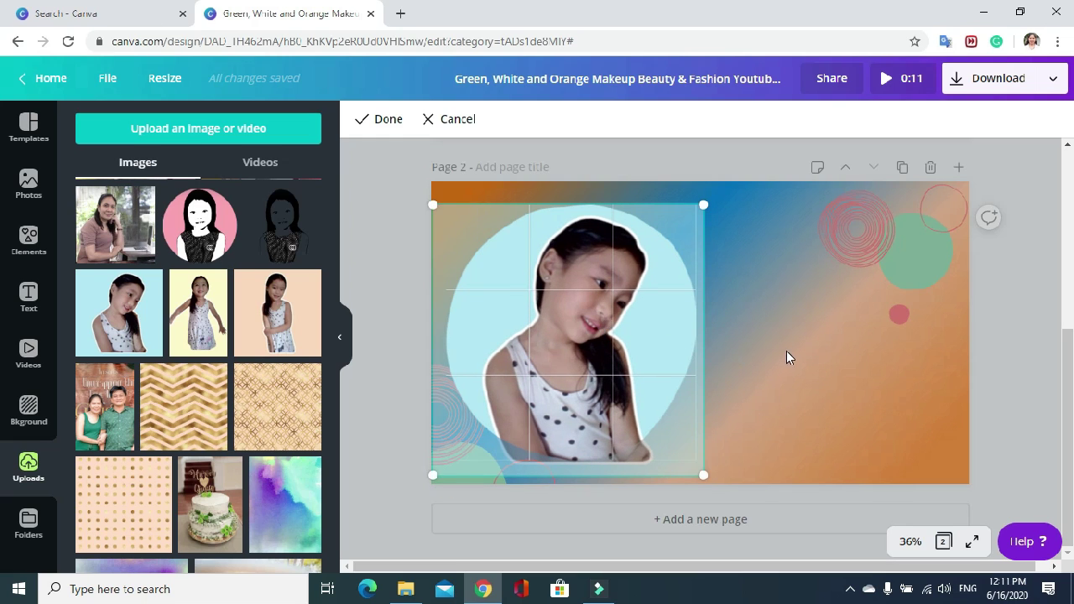
{"action": "key", "text": "Return"}
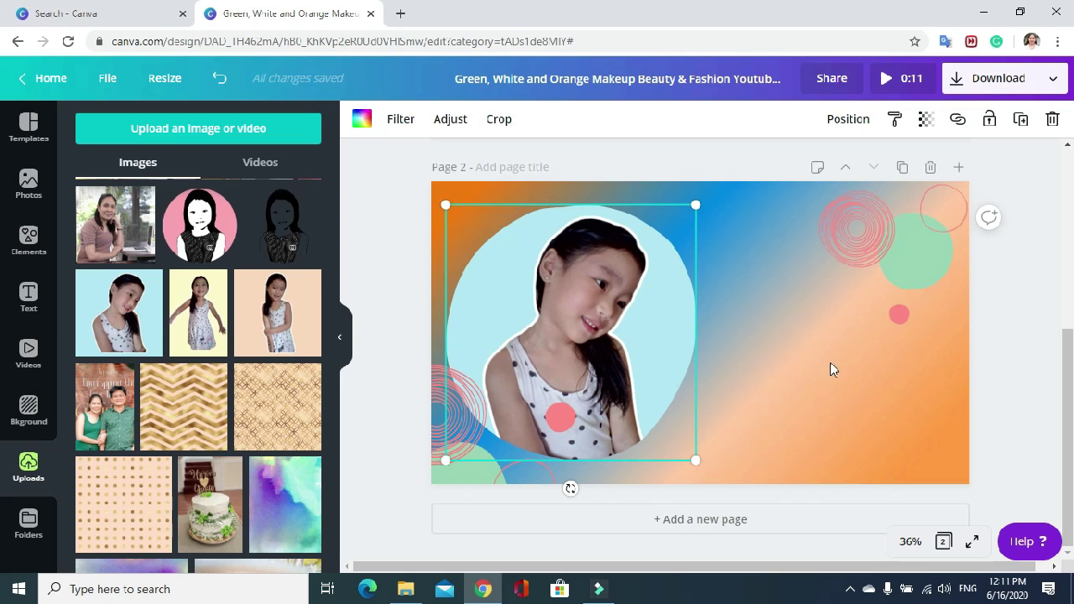
{"action": "left_click", "coordinate": [988, 305]}
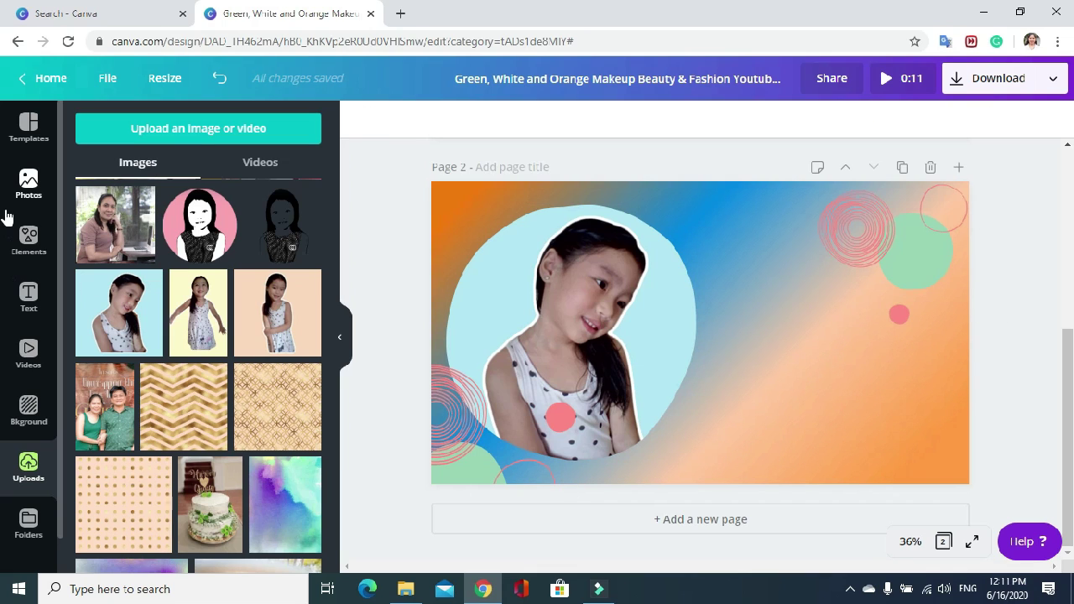
Add the free four-stripe chevron arrow sticker to page 2 right of the photo, shrinking it and shifting it slightly upward
{"action": "left_click", "coordinate": [28, 245]}
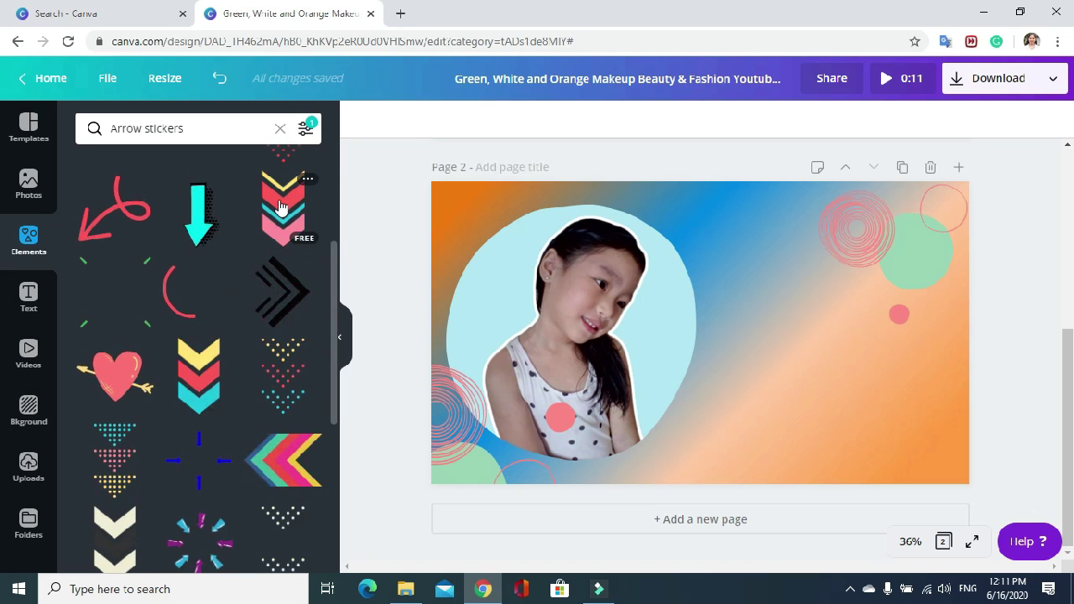
{"action": "left_click_drag", "start_coordinate": [281, 206], "coordinate": [753, 268]}
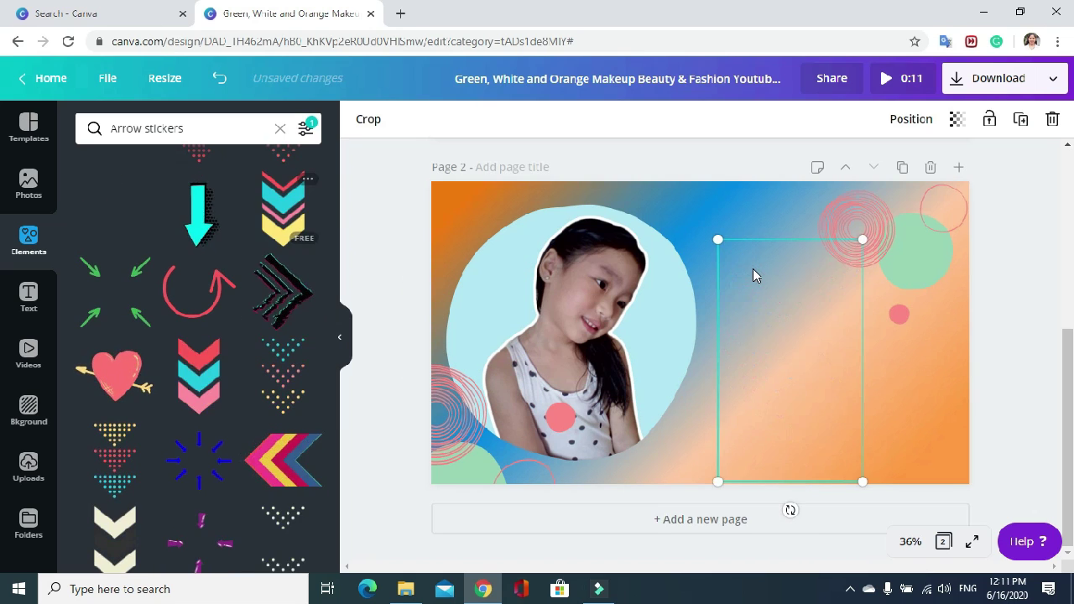
{"action": "left_click_drag", "start_coordinate": [863, 239], "coordinate": [818, 281]}
{"action": "left_click_drag", "start_coordinate": [774, 355], "coordinate": [772, 334]}
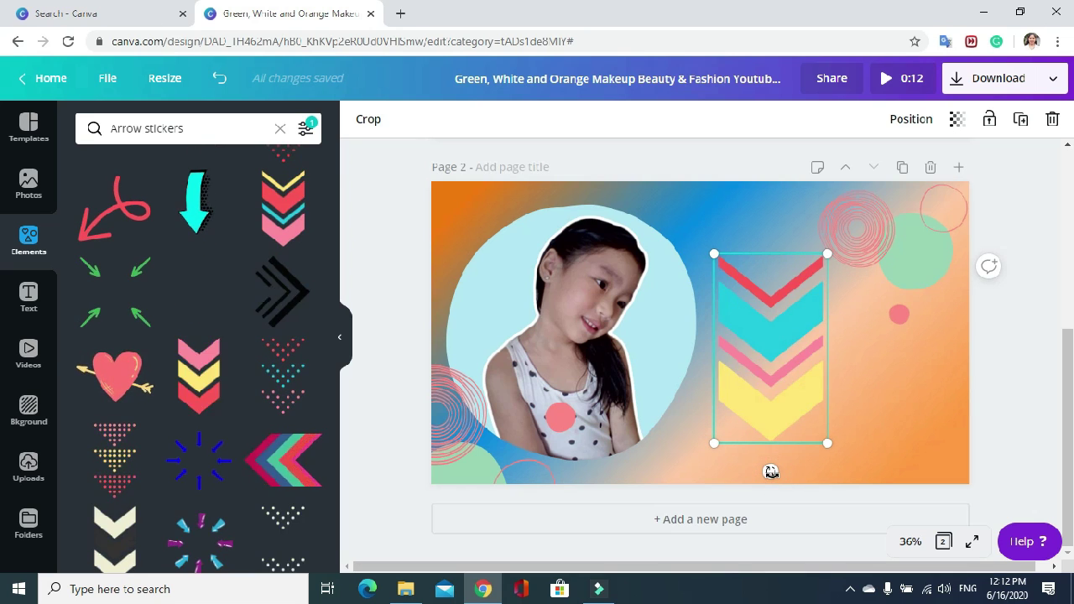
Rotate the chevron sticker a quarter turn clockwise to point left at the photo, and place it against the circle's right edge
{"action": "left_click_drag", "start_coordinate": [755, 474], "coordinate": [643, 349]}
{"action": "left_click_drag", "start_coordinate": [794, 347], "coordinate": [793, 354]}
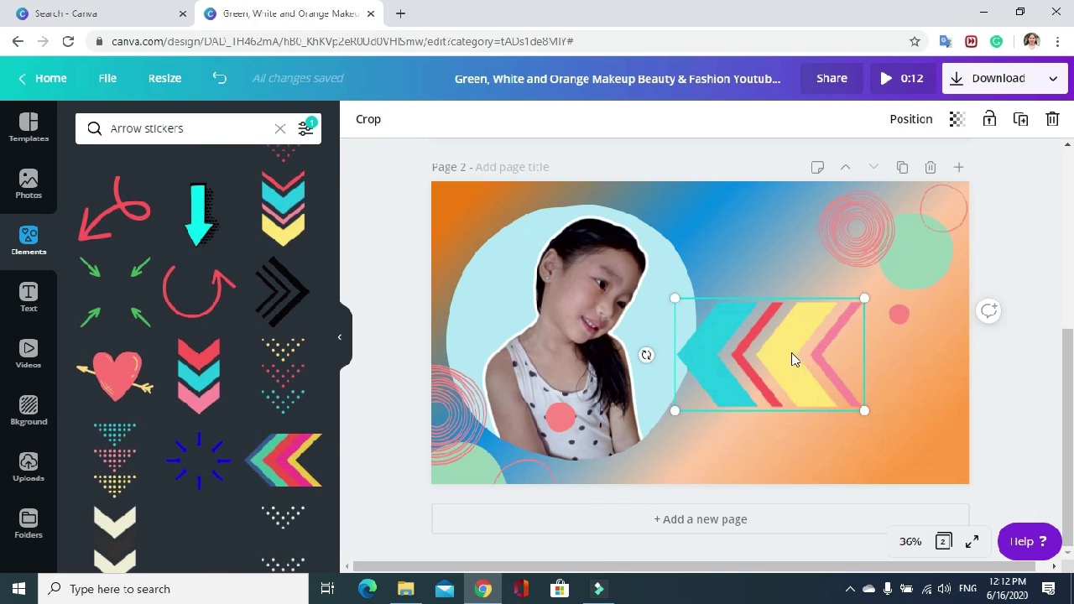
{"action": "left_click", "coordinate": [933, 418]}
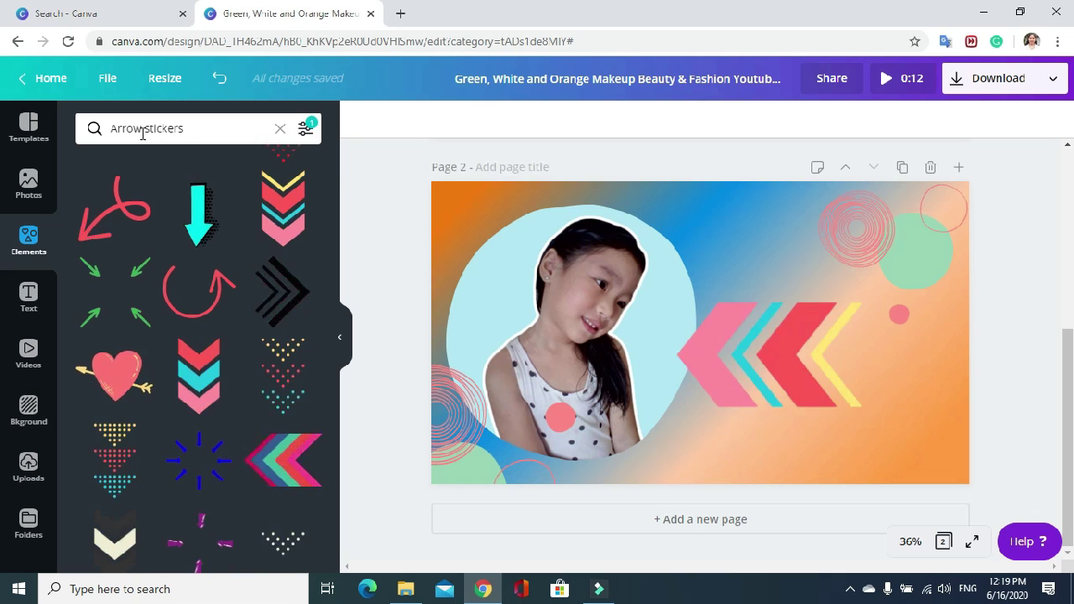
Search the elements for "unicorn stickers" and add the free purple unicorn horn and ears sticker to page 2
{"action": "left_click_drag", "start_coordinate": [142, 130], "coordinate": [95, 129]}
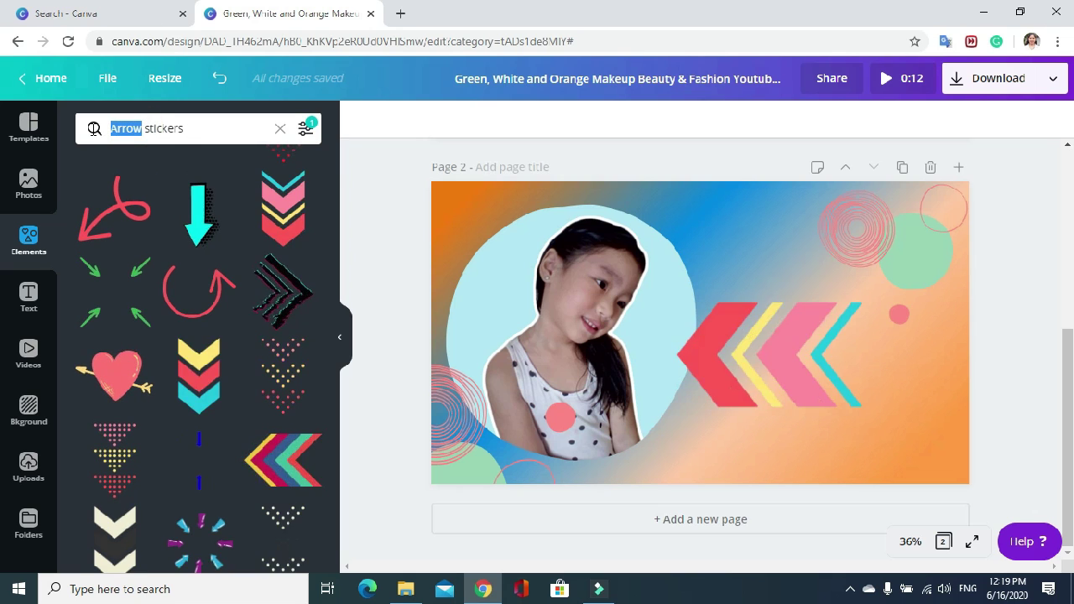
{"action": "type", "text": "u"}
{"action": "left_click", "coordinate": [131, 129]}
{"action": "type", "text": "orn"}
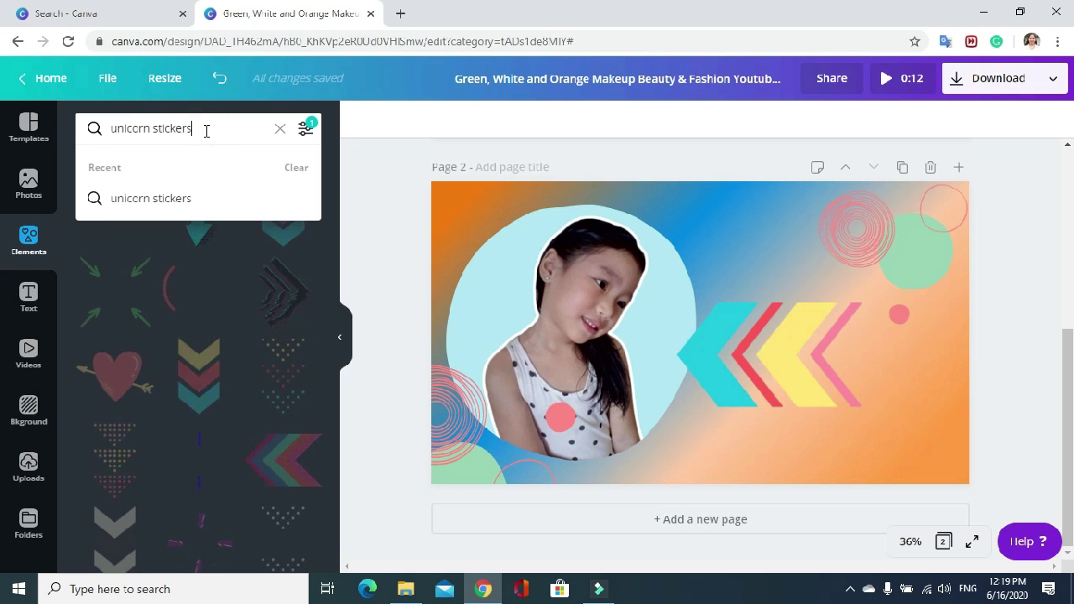
{"action": "key", "text": "Return"}
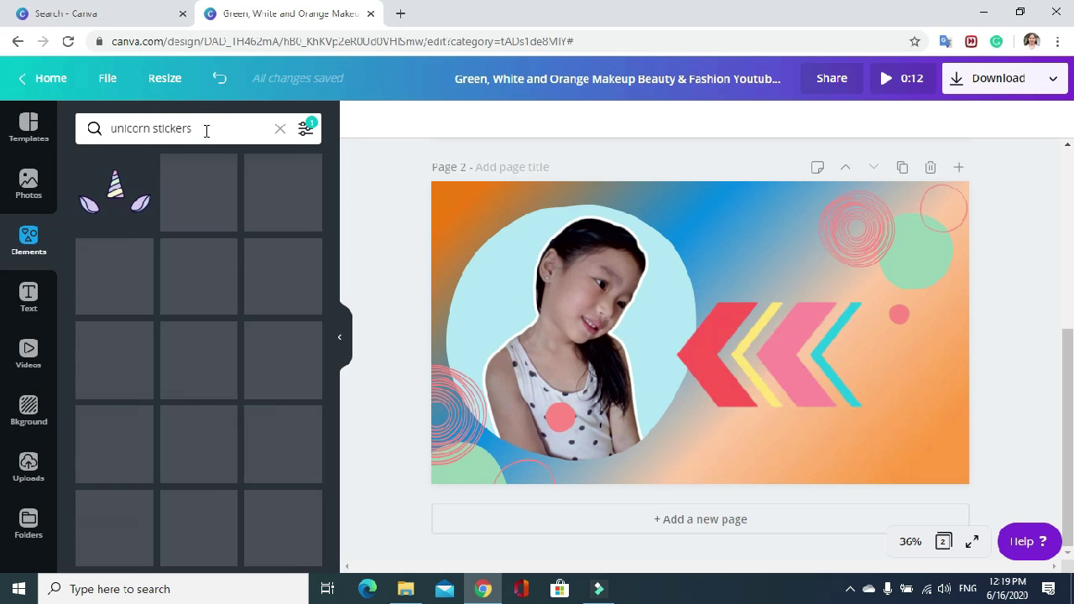
{"action": "mouse_move", "coordinate": [118, 202]}
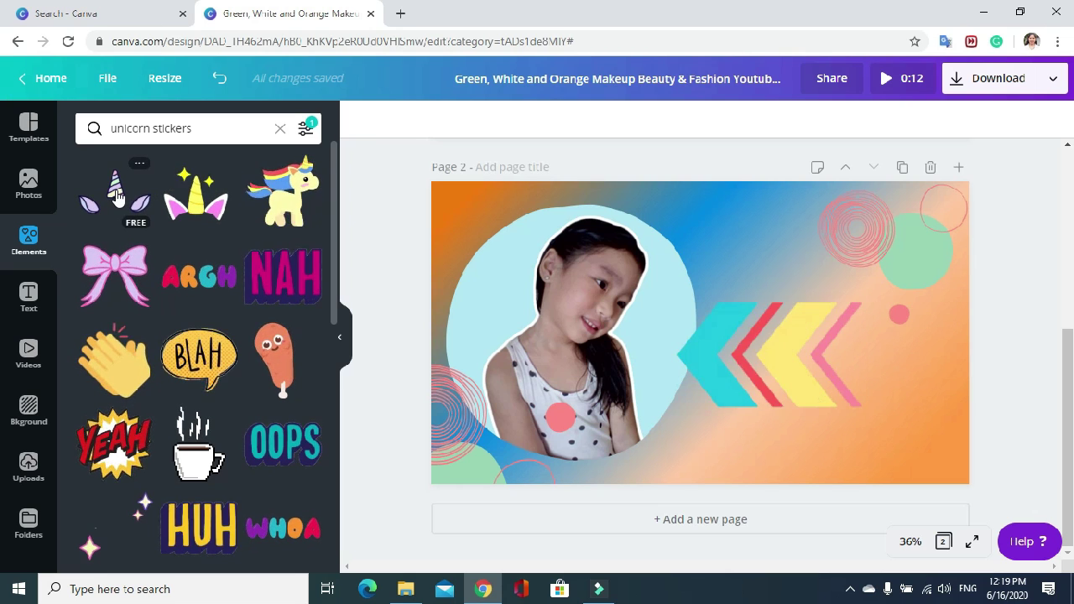
{"action": "left_click_drag", "start_coordinate": [459, 285], "coordinate": [591, 237]}
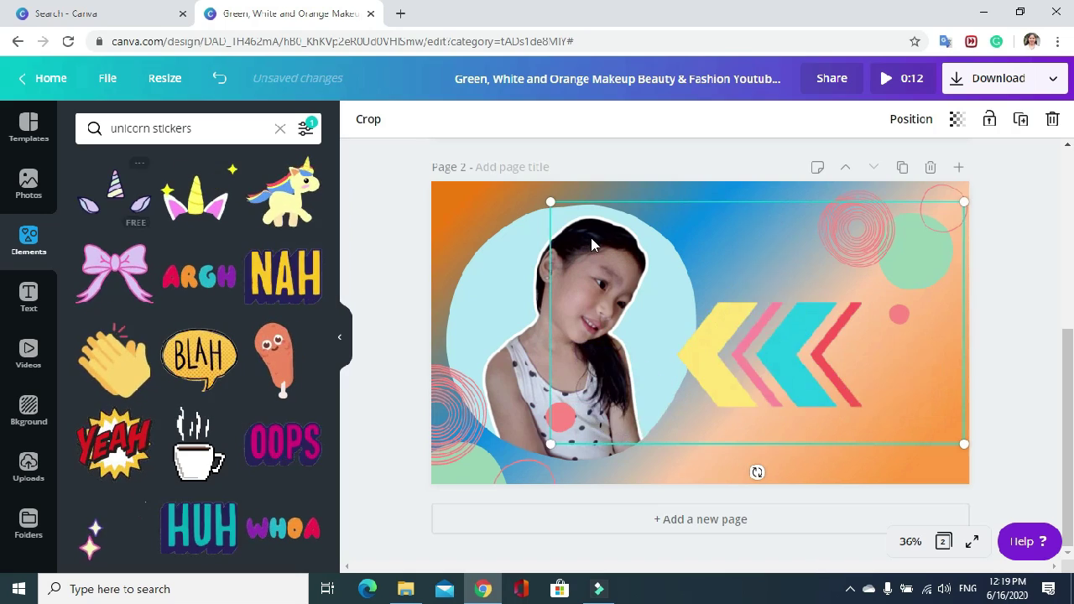
Shrink the unicorn sticker to fit the girl's head and tilt it 22° clockwise to match the head's angle
{"action": "left_click_drag", "start_coordinate": [962, 203], "coordinate": [646, 388]}
{"action": "left_click_drag", "start_coordinate": [603, 420], "coordinate": [615, 223]}
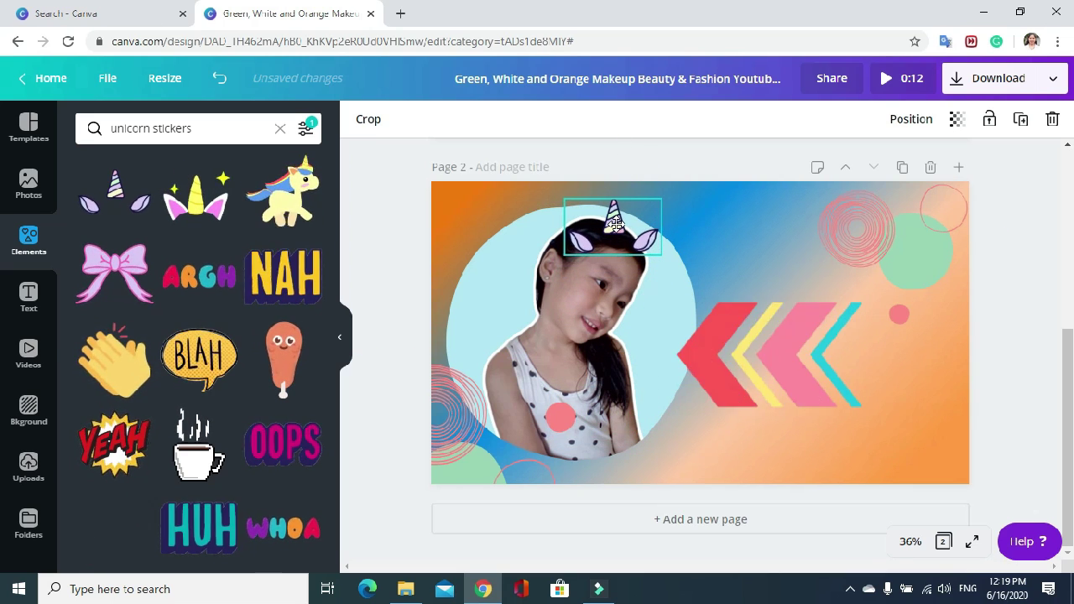
{"action": "left_click", "coordinate": [618, 230]}
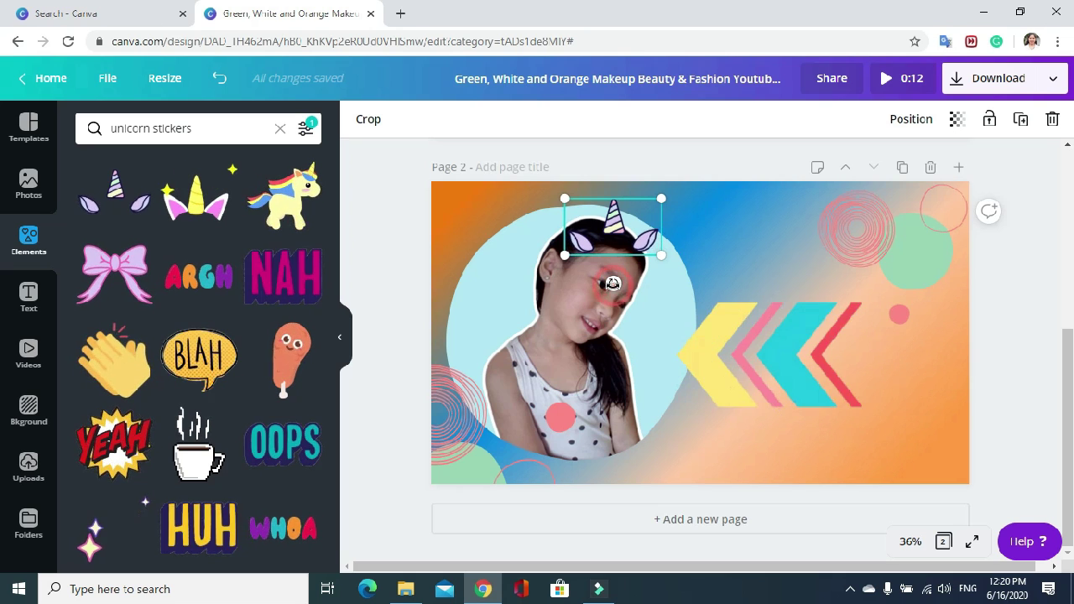
{"action": "left_click_drag", "start_coordinate": [613, 284], "coordinate": [593, 279]}
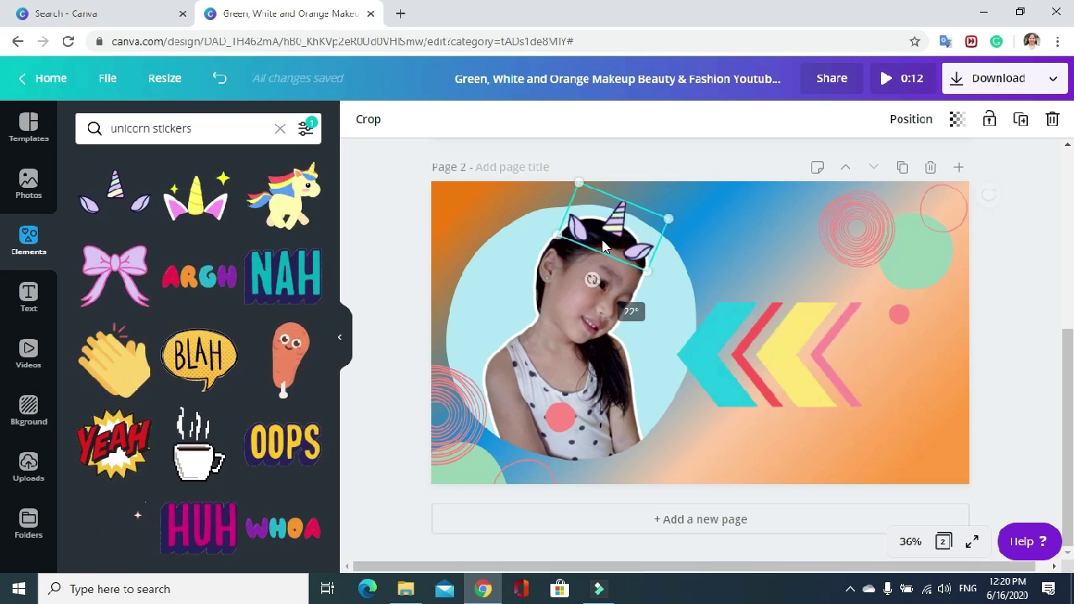
{"action": "left_click", "coordinate": [751, 256]}
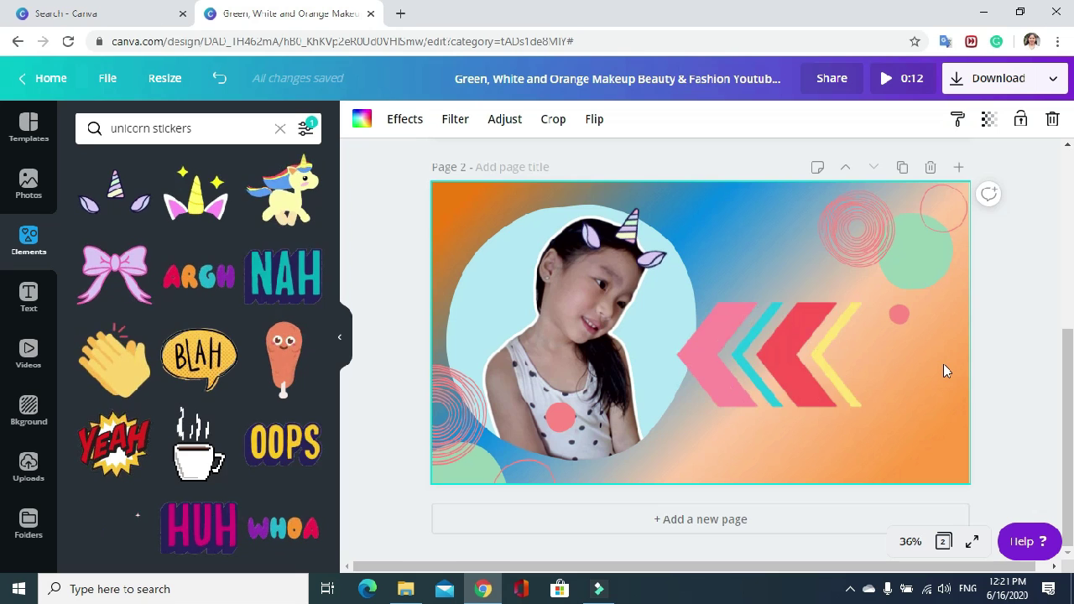
Duplicate page 2 and delete the chevron and unicorn stickers from the copy
{"action": "left_click", "coordinate": [903, 170]}
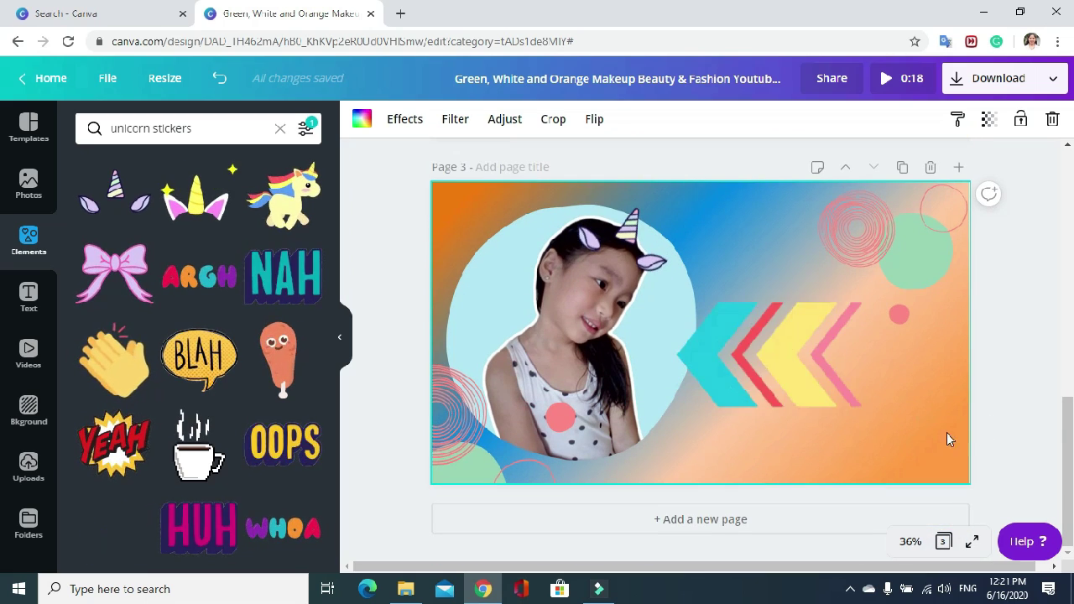
{"action": "left_click", "coordinate": [789, 354]}
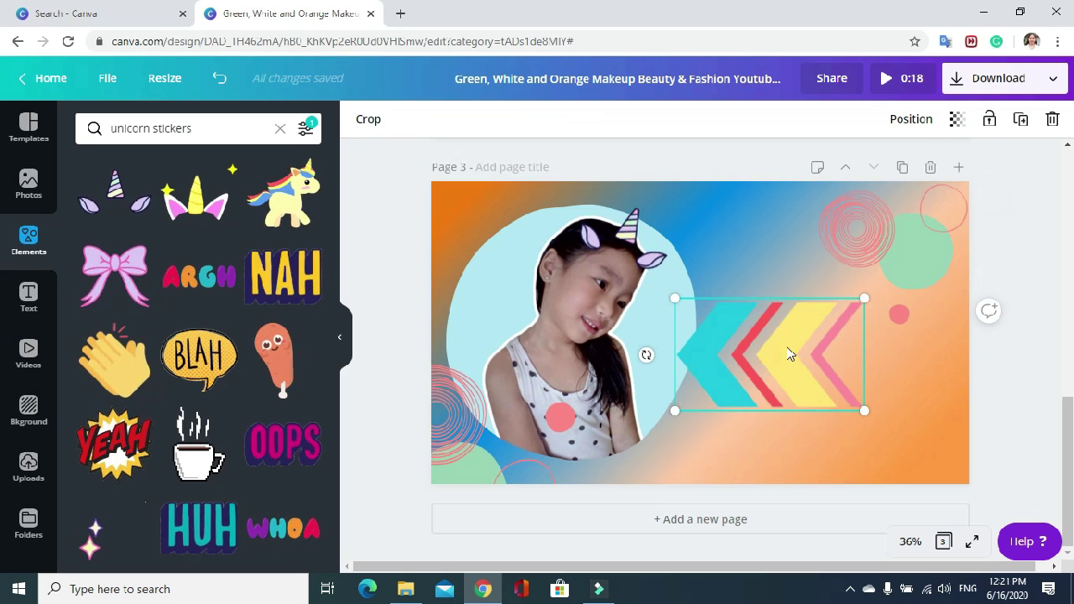
{"action": "left_click", "coordinate": [1053, 119]}
{"action": "left_click", "coordinate": [633, 238]}
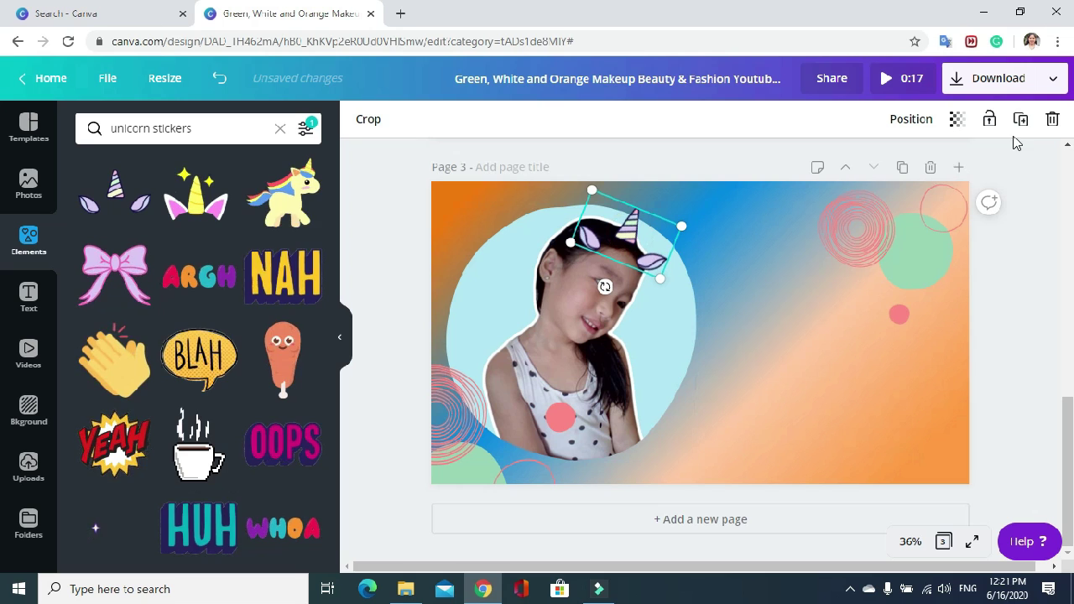
{"action": "left_click", "coordinate": [1052, 120]}
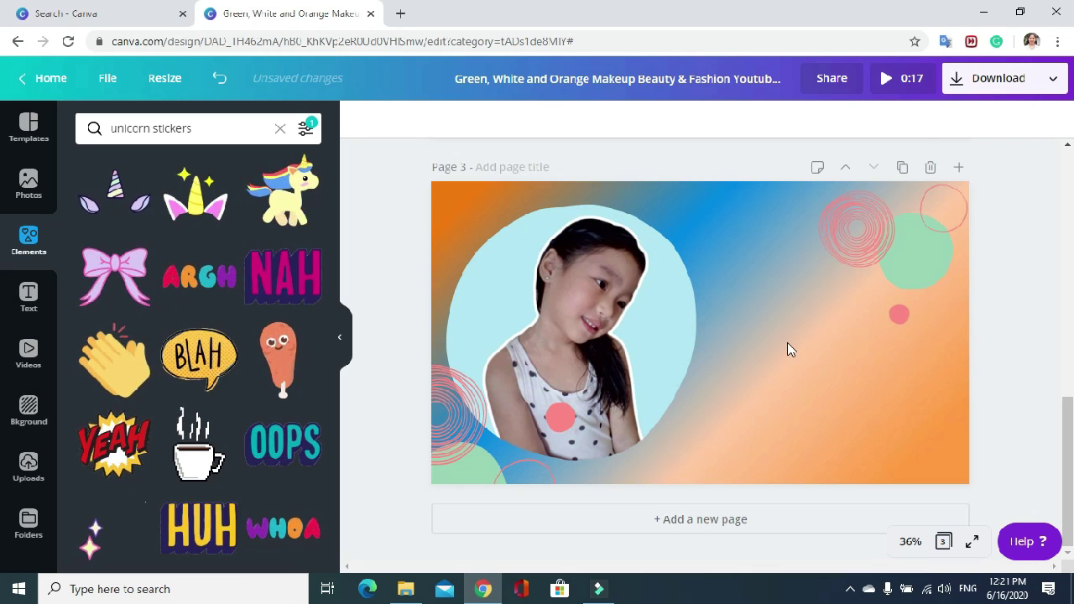
Replace page 3's background with the yellow-to-orange gradient and its framed photo with the uploaded girl on a pale-yellow background
{"action": "left_click", "coordinate": [28, 409]}
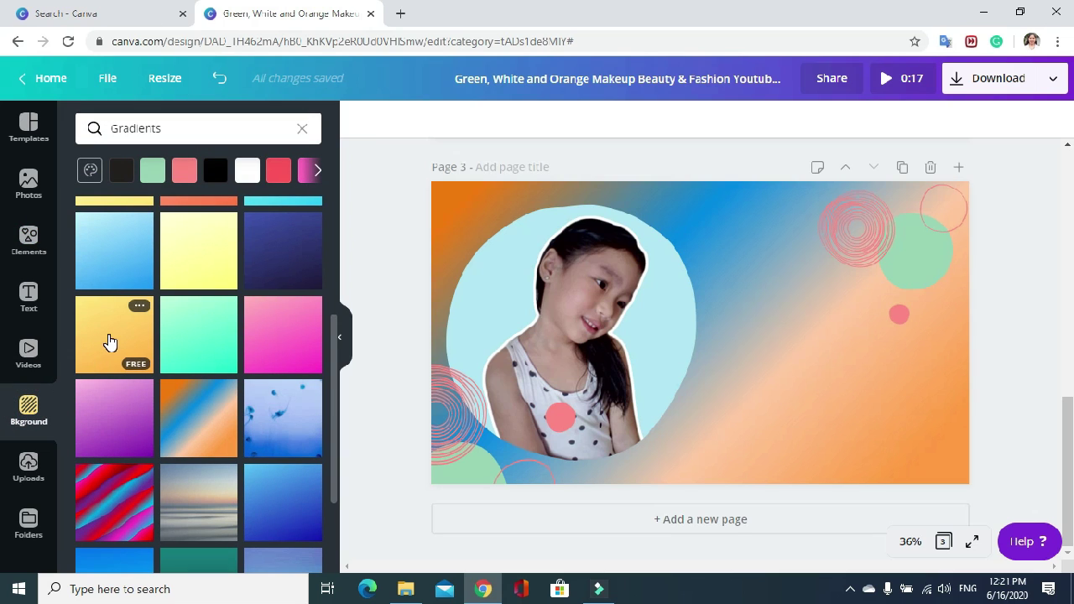
{"action": "left_click_drag", "start_coordinate": [454, 362], "coordinate": [770, 333]}
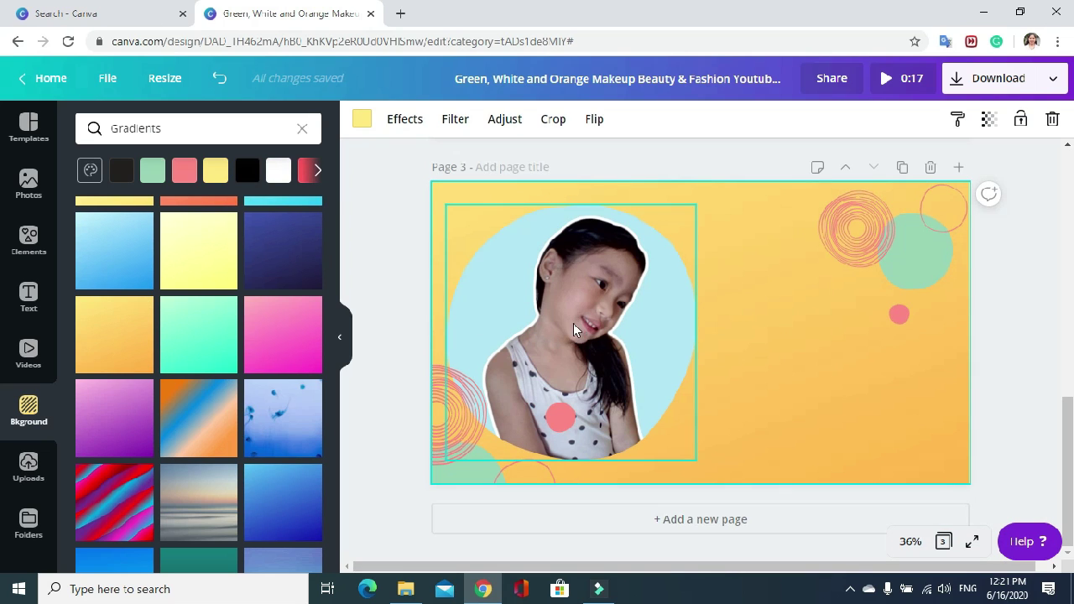
{"action": "left_click", "coordinate": [28, 470]}
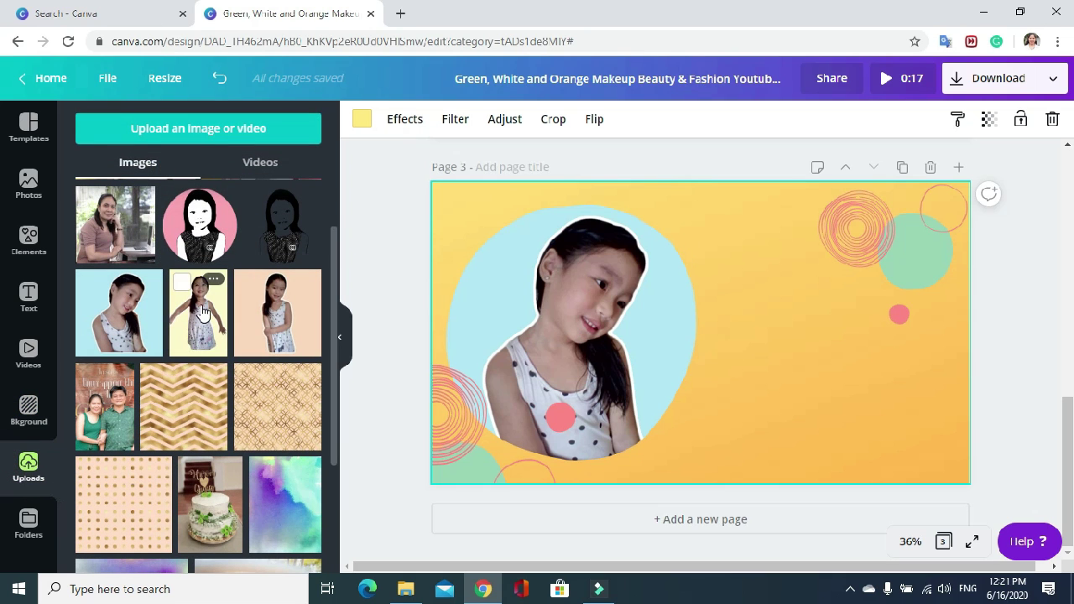
{"action": "left_click_drag", "start_coordinate": [201, 310], "coordinate": [554, 297]}
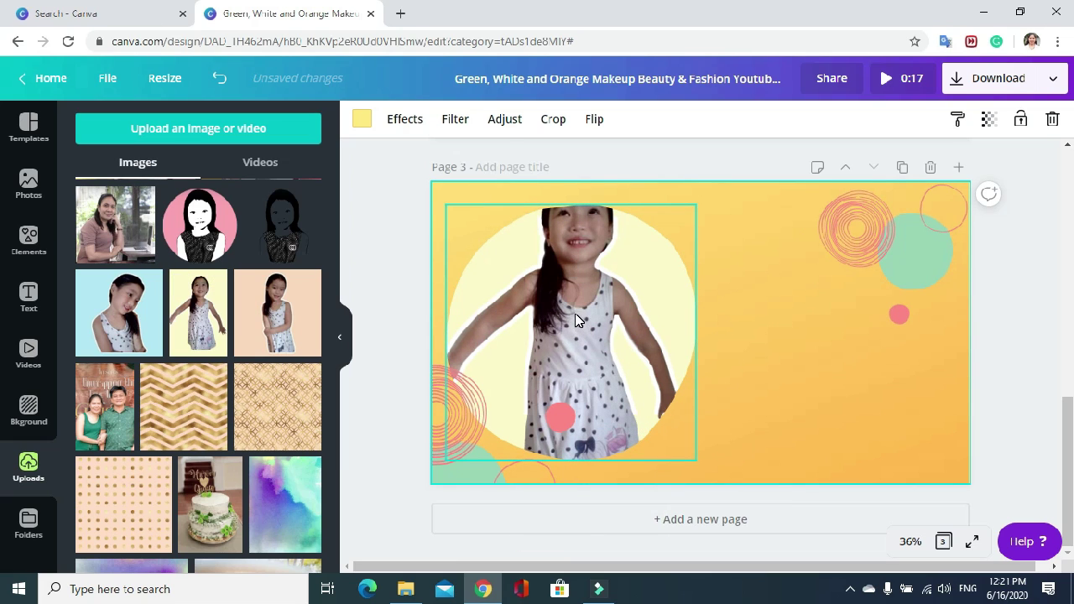
Move page 3's photo down inside the circular frame to bring the girl's whole head into the crop
{"action": "double_click", "coordinate": [575, 313]}
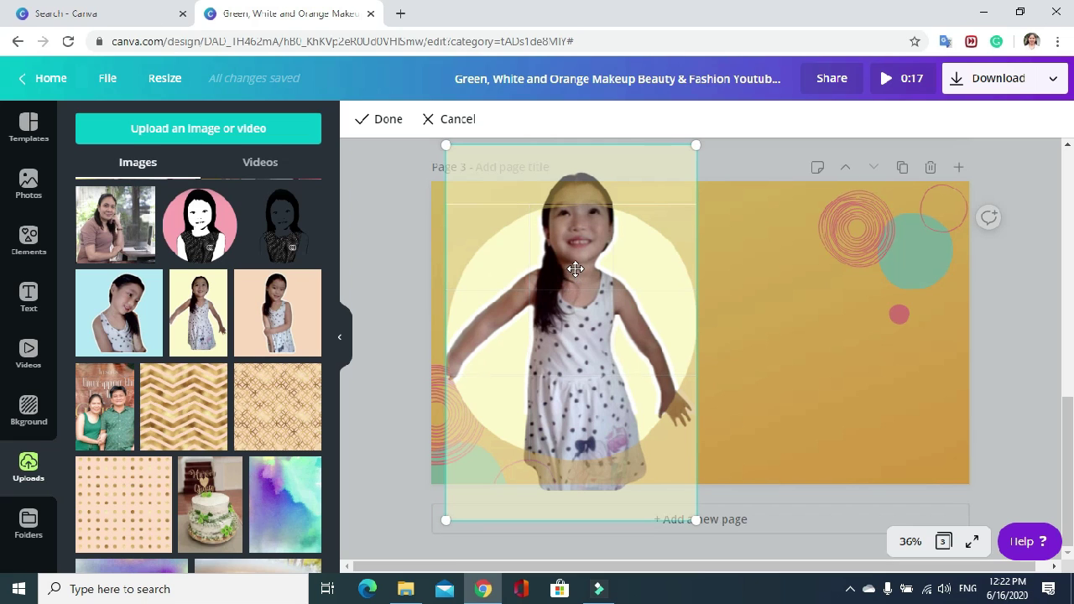
{"action": "left_click_drag", "start_coordinate": [574, 280], "coordinate": [573, 318]}
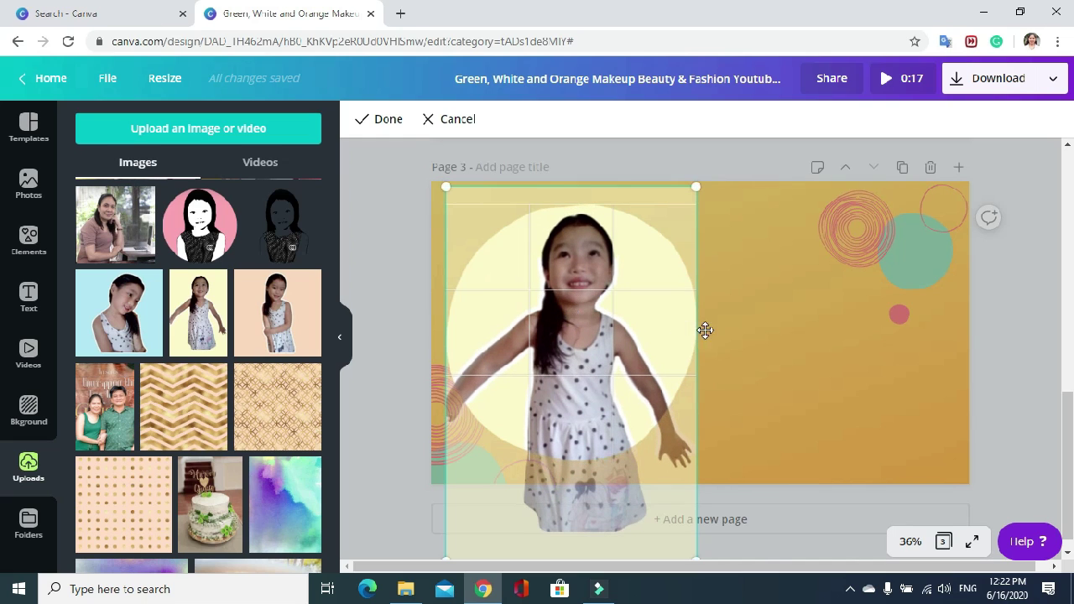
{"action": "left_click", "coordinate": [753, 333]}
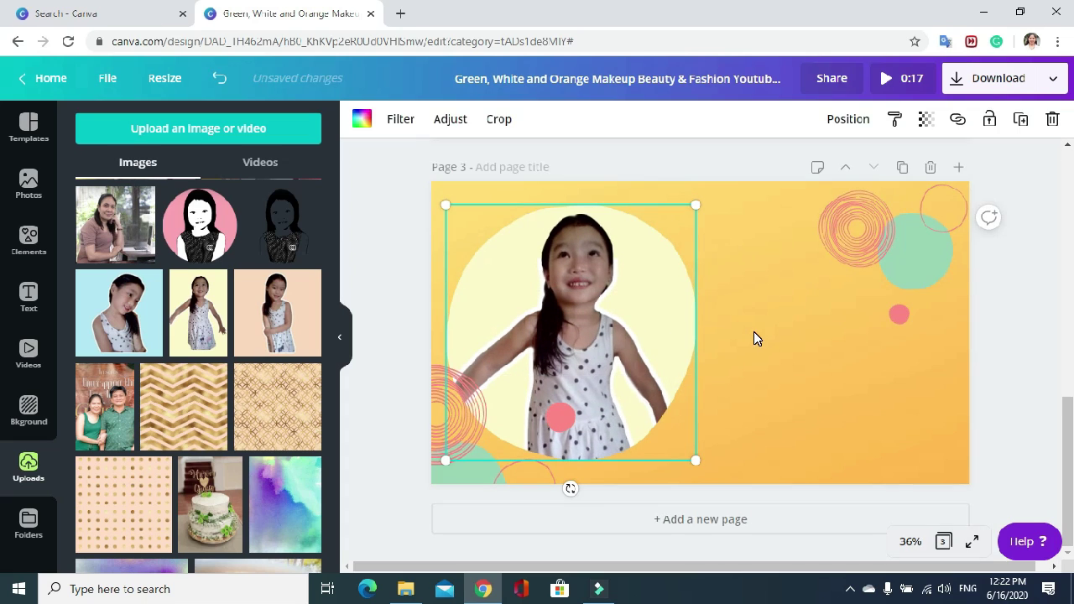
{"action": "left_click", "coordinate": [741, 331]}
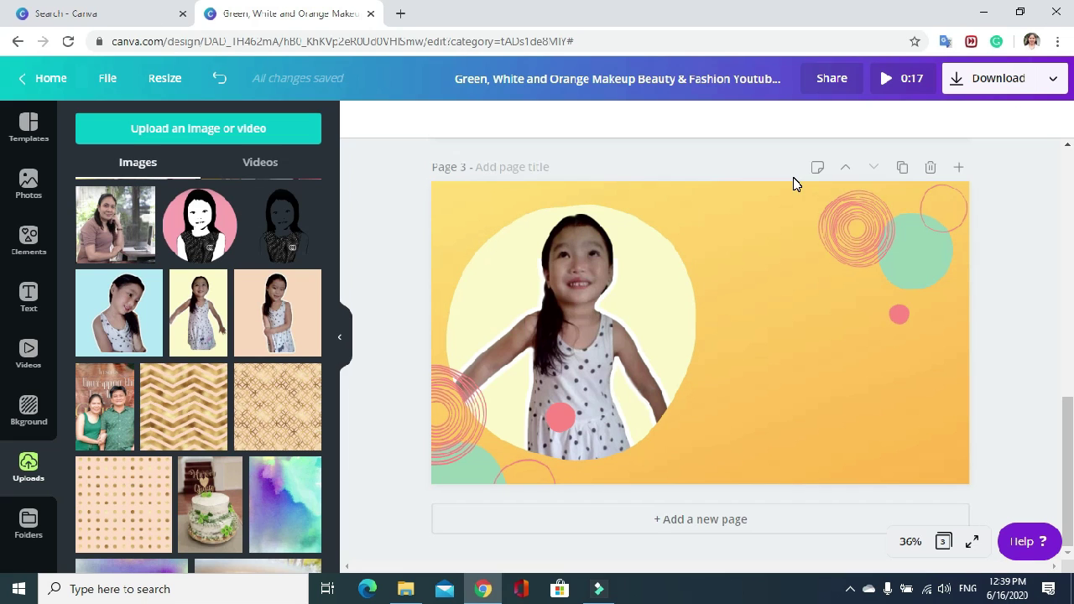
Search the elements for "confetti stars" and add the animated pink and teal star confetti to page 3
{"action": "left_click", "coordinate": [28, 241]}
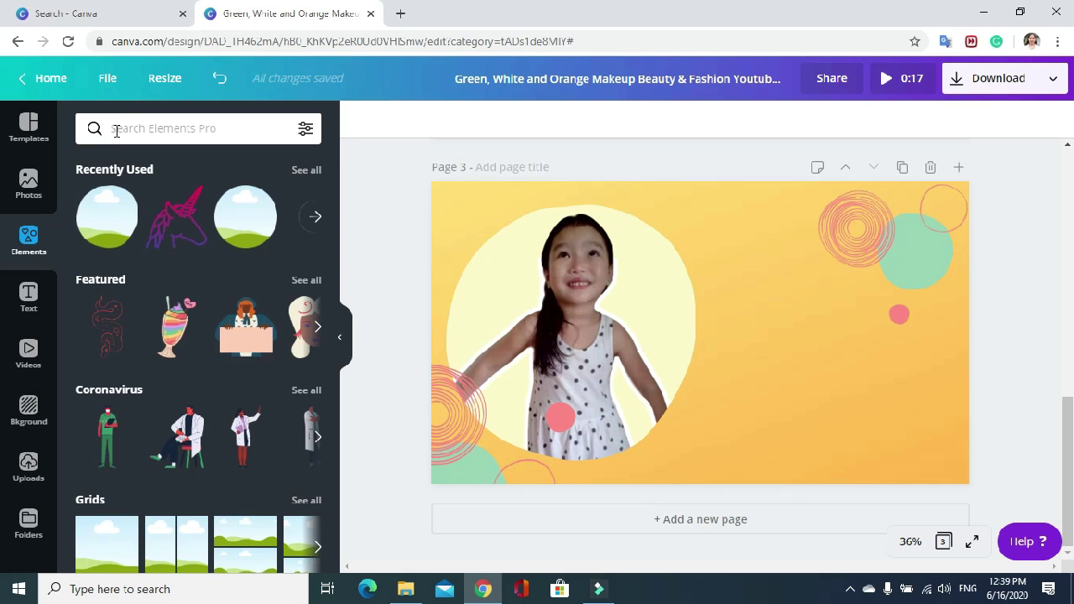
{"action": "left_click", "coordinate": [117, 131]}
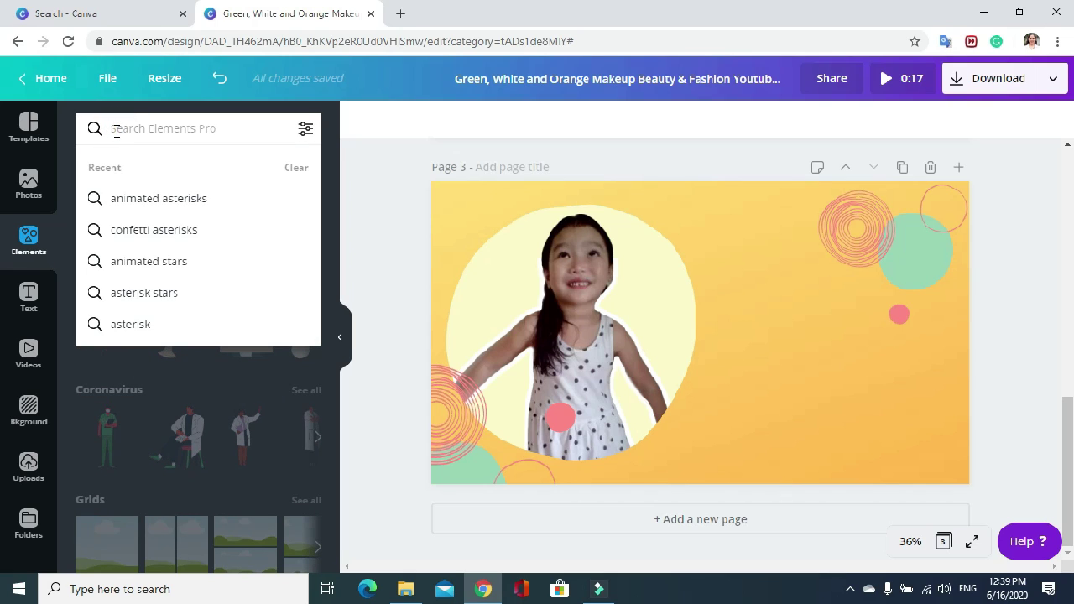
{"action": "type", "text": "confetti"}
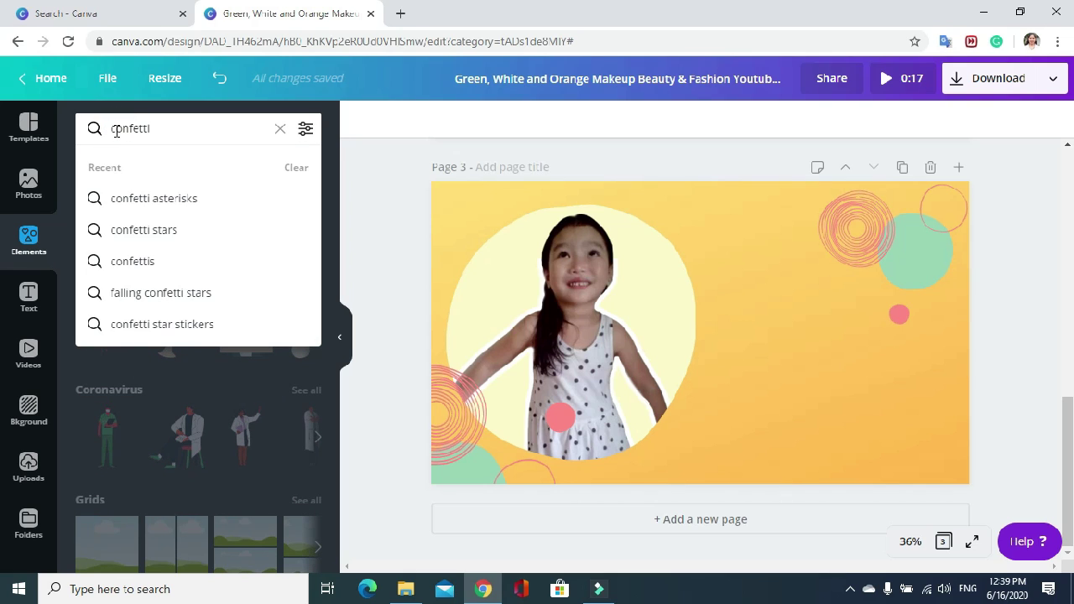
{"action": "left_click", "coordinate": [182, 232]}
{"action": "left_click_drag", "start_coordinate": [199, 277], "coordinate": [557, 292]}
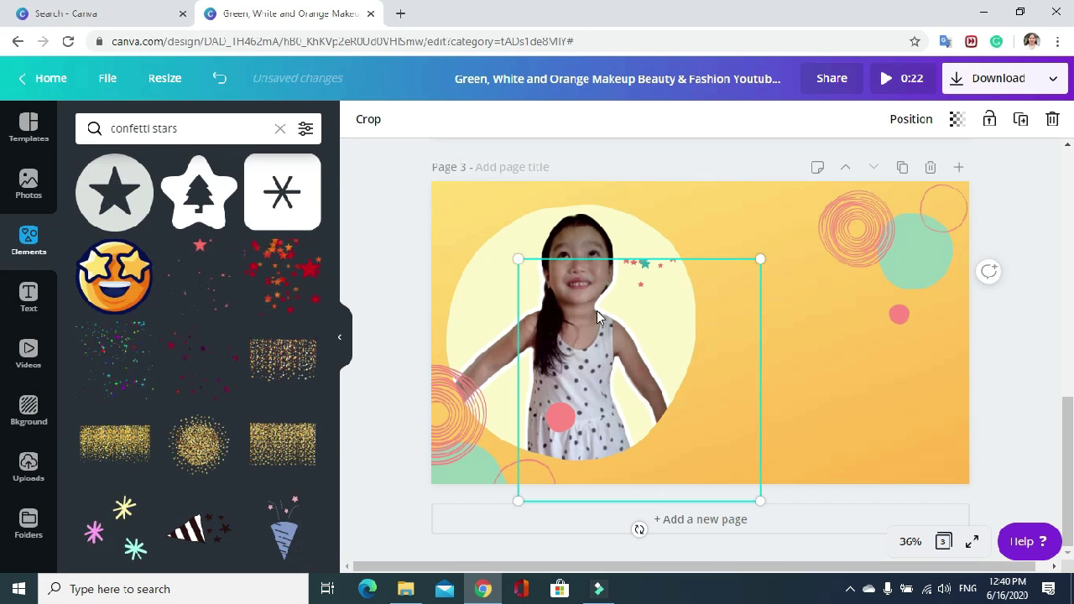
Resize the star confetti to the width of the circular photo frame and position it over the girl's photo
{"action": "left_click_drag", "start_coordinate": [612, 332], "coordinate": [538, 253]}
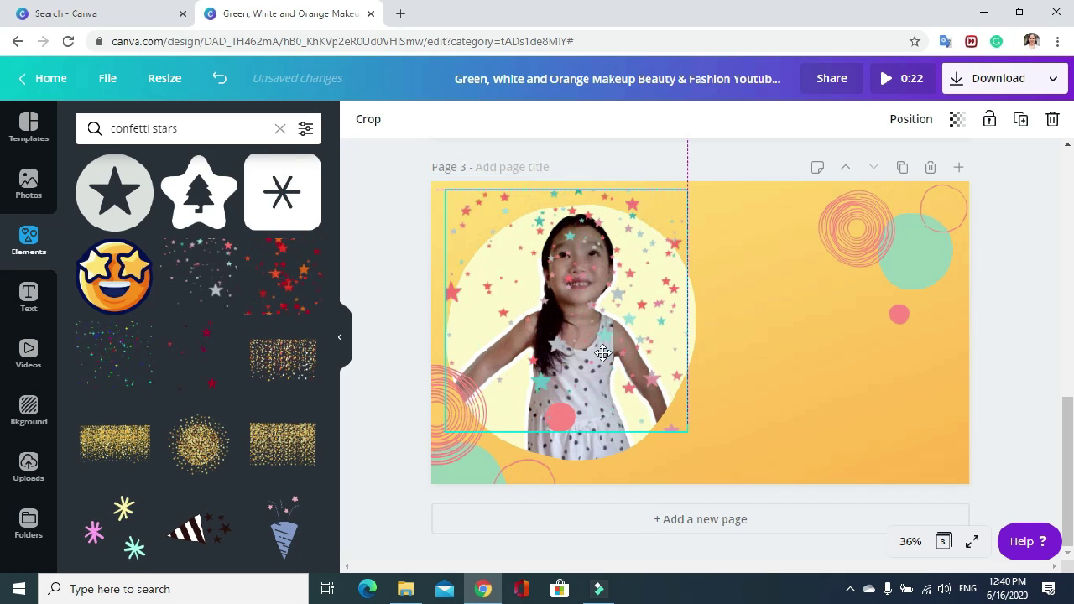
{"action": "left_click_drag", "start_coordinate": [687, 432], "coordinate": [717, 472]}
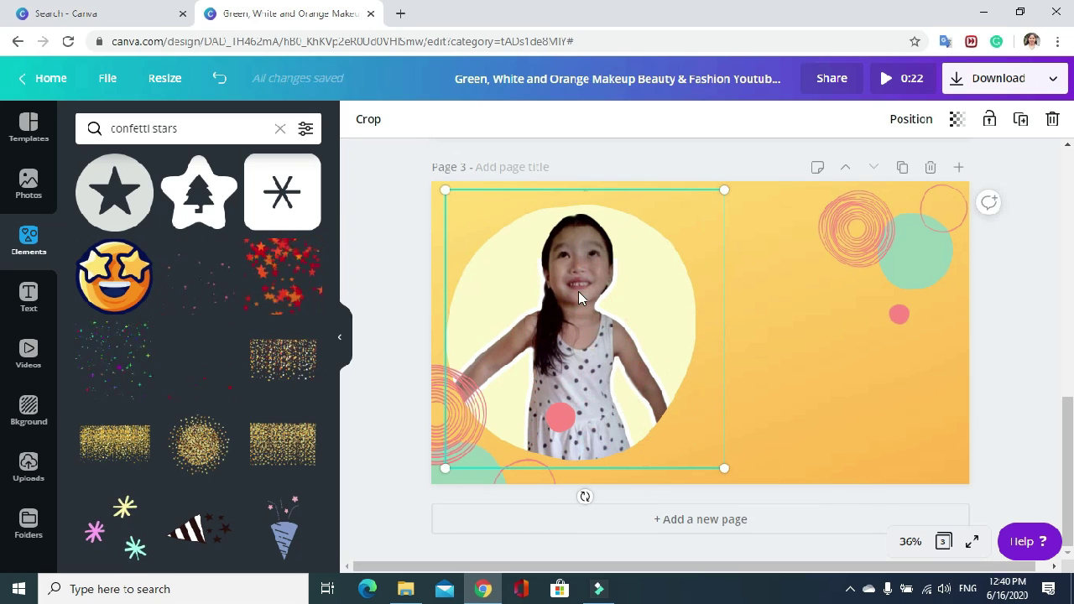
{"action": "left_click_drag", "start_coordinate": [576, 293], "coordinate": [561, 293]}
{"action": "left_click_drag", "start_coordinate": [707, 191], "coordinate": [679, 192]}
{"action": "left_click_drag", "start_coordinate": [432, 204], "coordinate": [447, 219]}
{"action": "left_click_drag", "start_coordinate": [564, 320], "coordinate": [564, 317]}
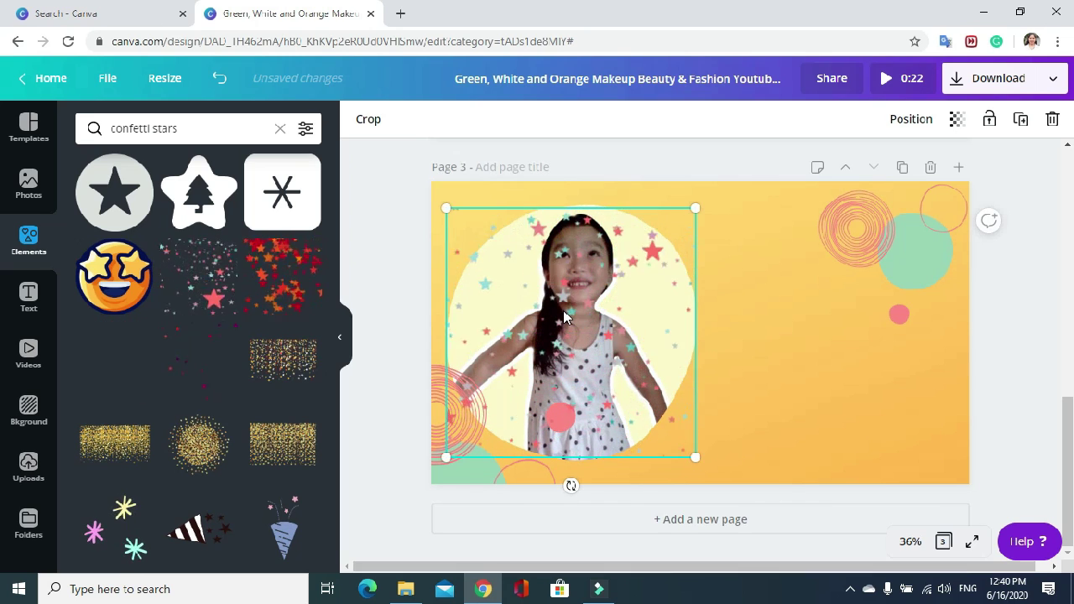
{"action": "left_click", "coordinate": [788, 181]}
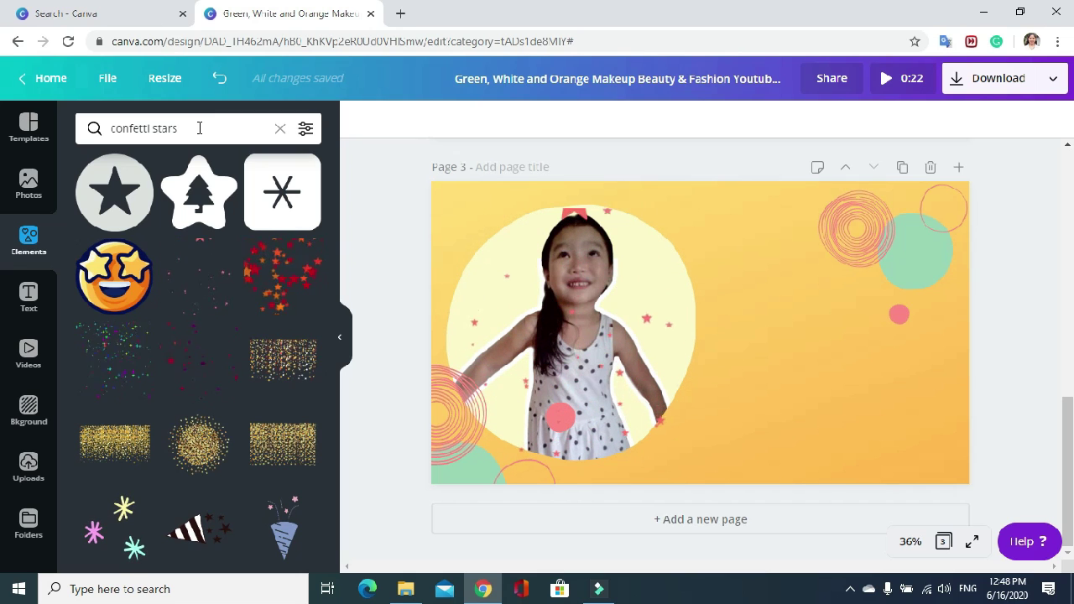
Search the elements for "animated asterisks" and add the sticker of three pastel rounded asterisks to page 3
{"action": "left_click", "coordinate": [203, 128]}
{"action": "key", "text": "ctrl+a"}
{"action": "key", "text": "BackSpace"}
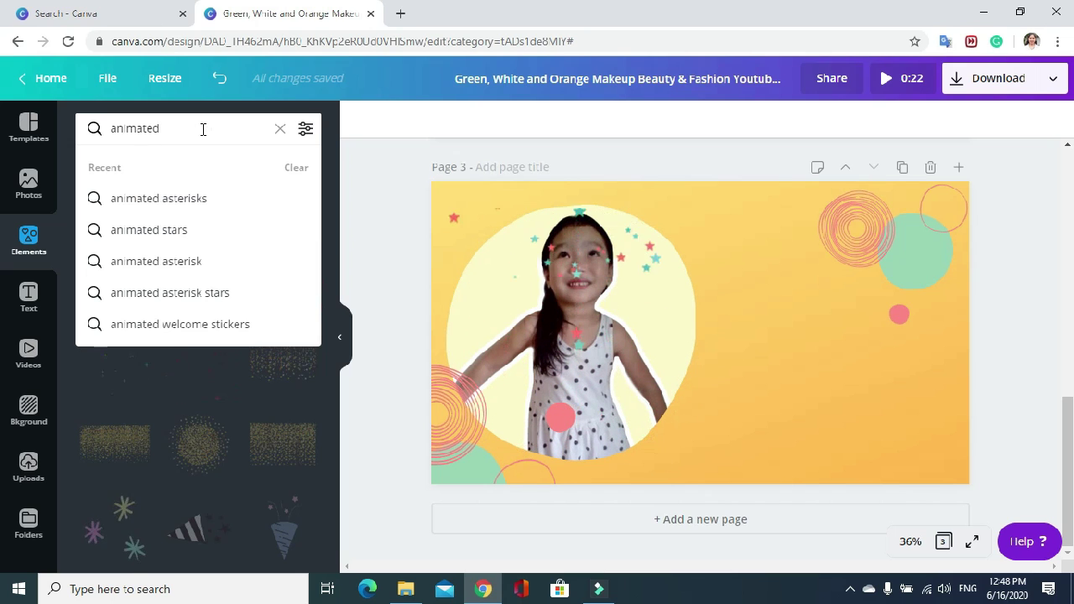
{"action": "left_click", "coordinate": [189, 207]}
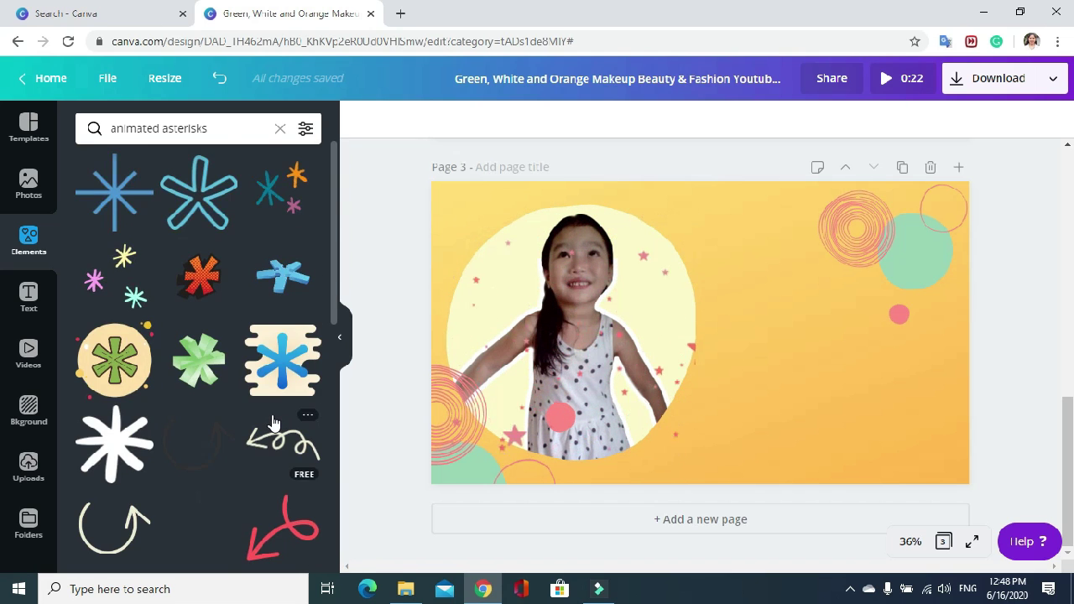
{"action": "scroll", "coordinate": [272, 422], "scroll_direction": "down", "scroll_amount": 7}
{"action": "scroll", "coordinate": [272, 422], "scroll_direction": "down", "scroll_amount": 10}
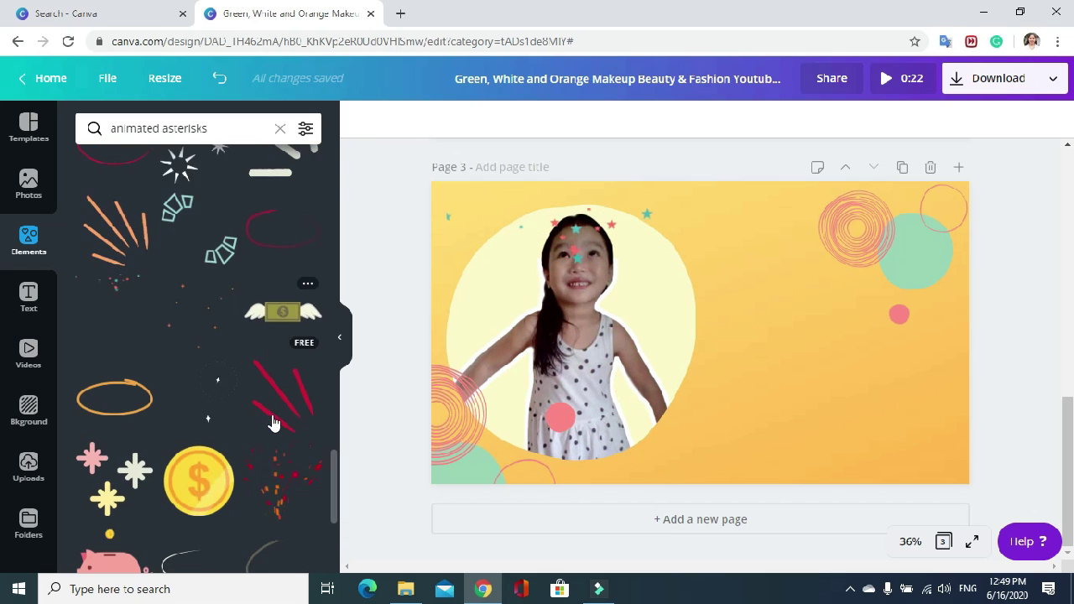
{"action": "scroll", "coordinate": [152, 453], "scroll_direction": "down", "scroll_amount": 2}
{"action": "left_click_drag", "start_coordinate": [109, 419], "coordinate": [812, 355]}
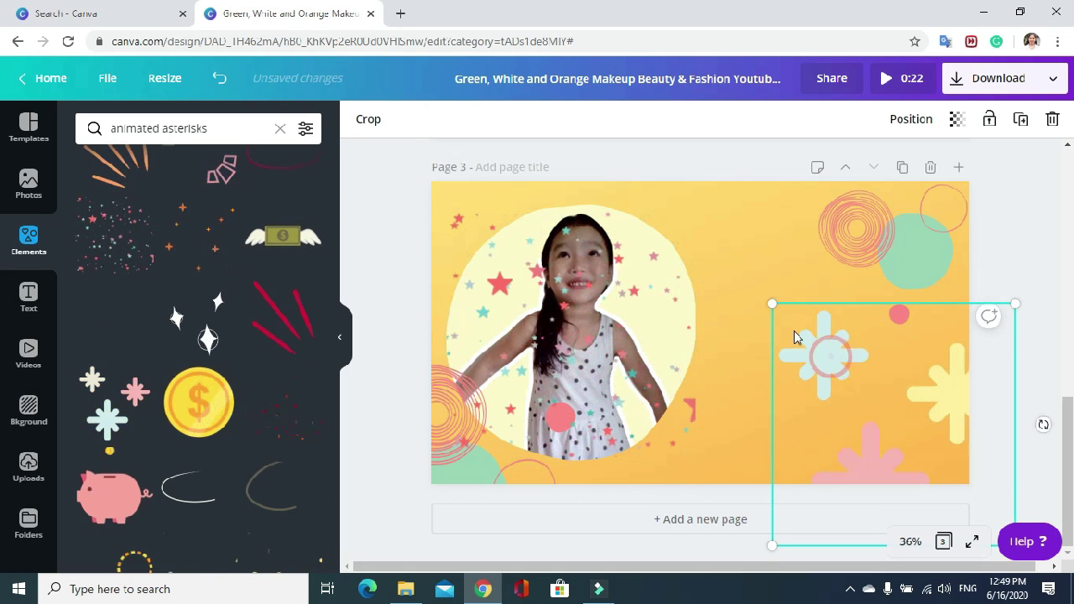
Shrink the pastel asterisk sticker and place it in the empty area right of the circular photo
{"action": "left_click_drag", "start_coordinate": [774, 312], "coordinate": [921, 257]}
{"action": "left_click_drag", "start_coordinate": [688, 247], "coordinate": [782, 308]}
{"action": "left_click", "coordinate": [987, 283]}
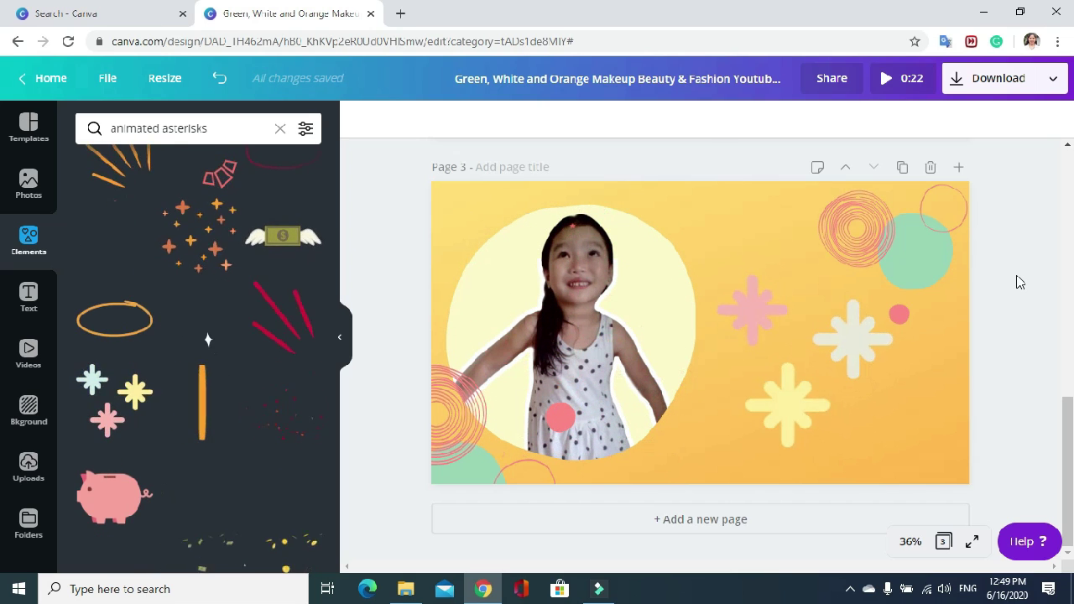
Duplicate page 3 to create page 4
{"action": "left_click", "coordinate": [902, 170]}
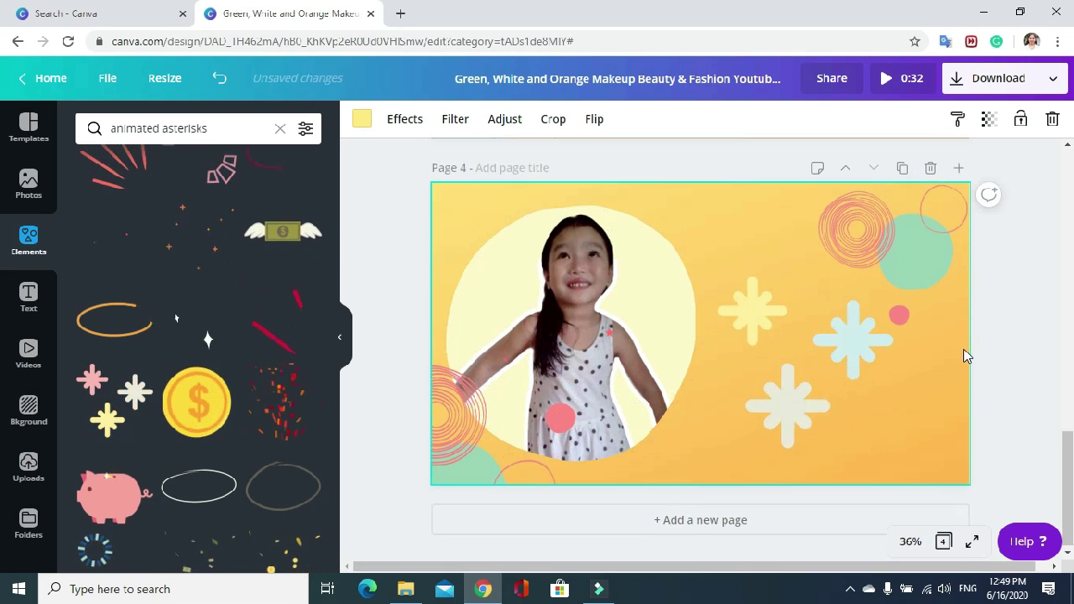
Delete the pastel asterisk sticker and the star confetti sticker from page 4
{"action": "left_click", "coordinate": [861, 349]}
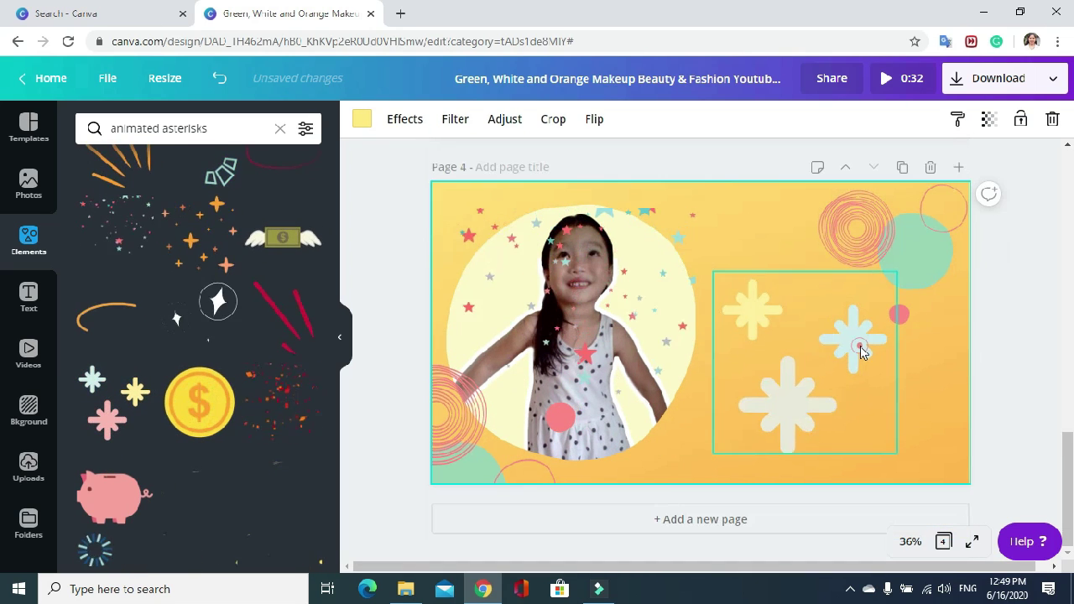
{"action": "left_click", "coordinate": [1053, 120]}
{"action": "left_click", "coordinate": [551, 338]}
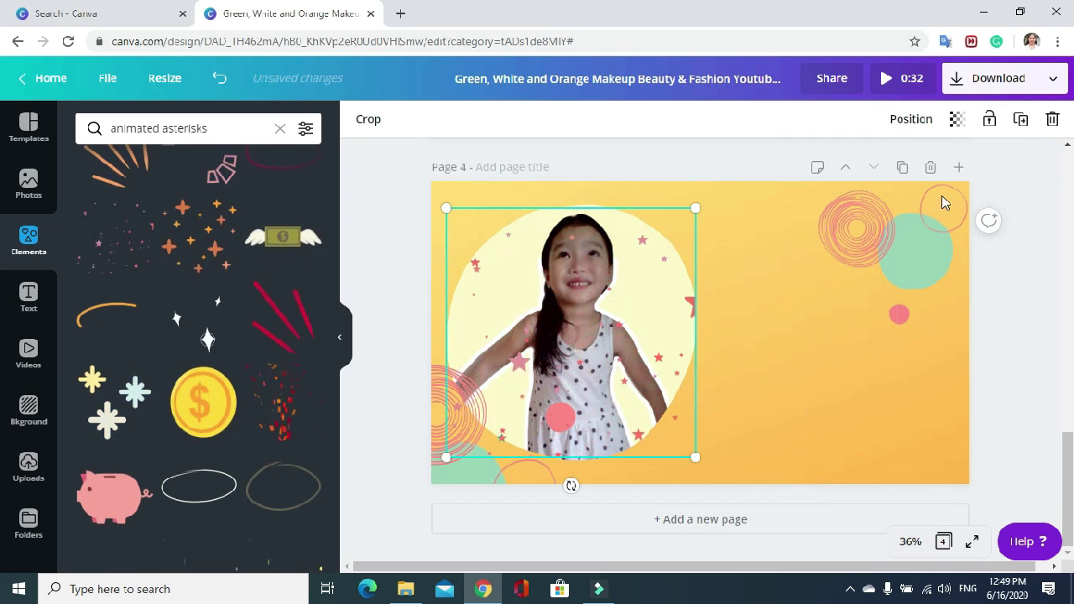
{"action": "left_click", "coordinate": [1052, 120]}
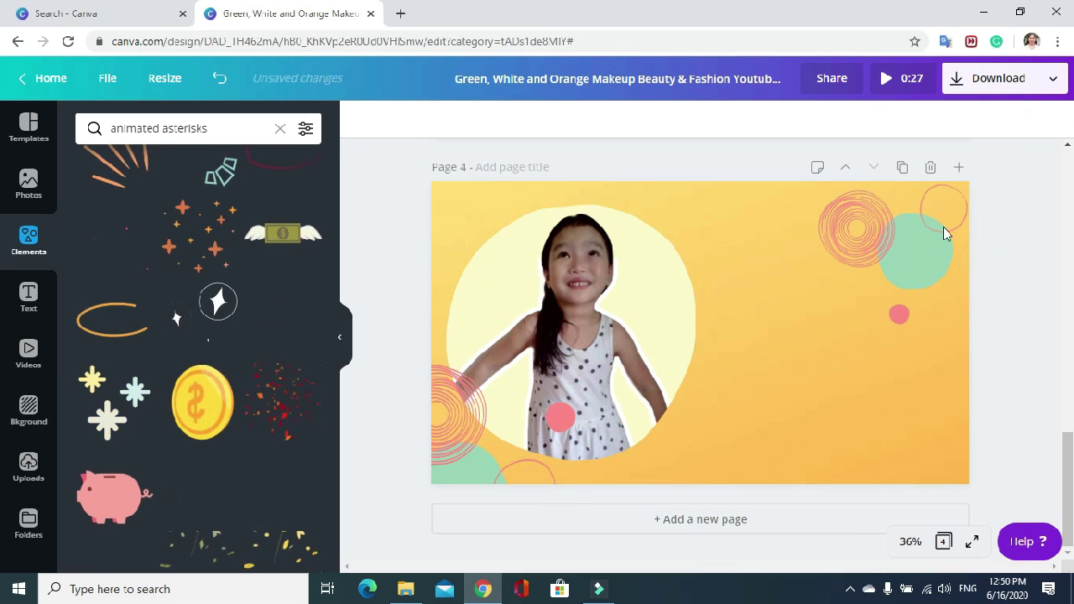
Delete the girl's photo from page 4 and remove its empty circular frame
{"action": "left_click", "coordinate": [569, 295]}
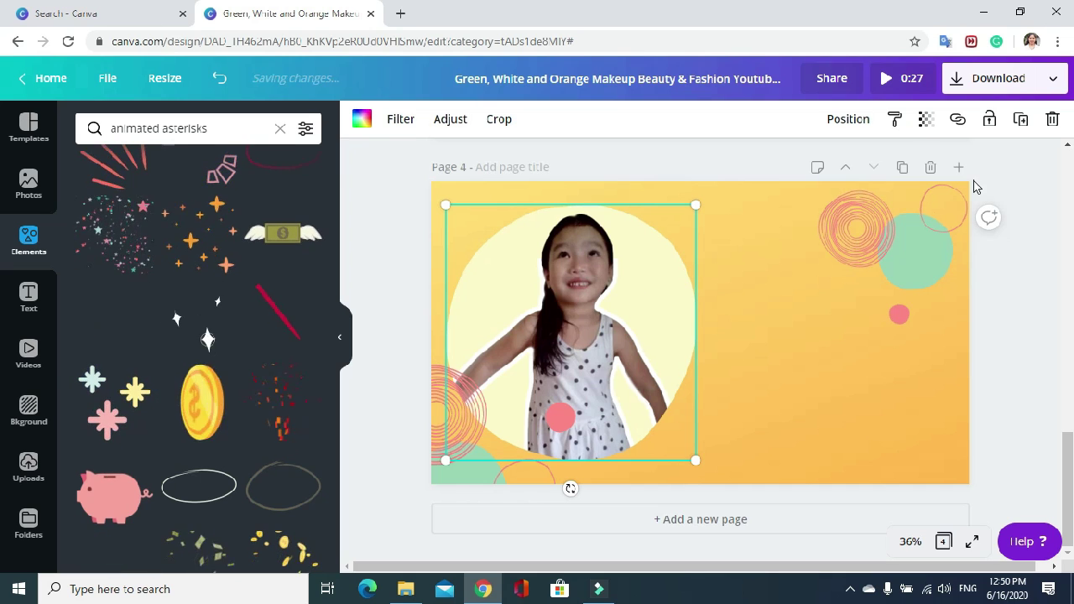
{"action": "left_click", "coordinate": [1052, 120]}
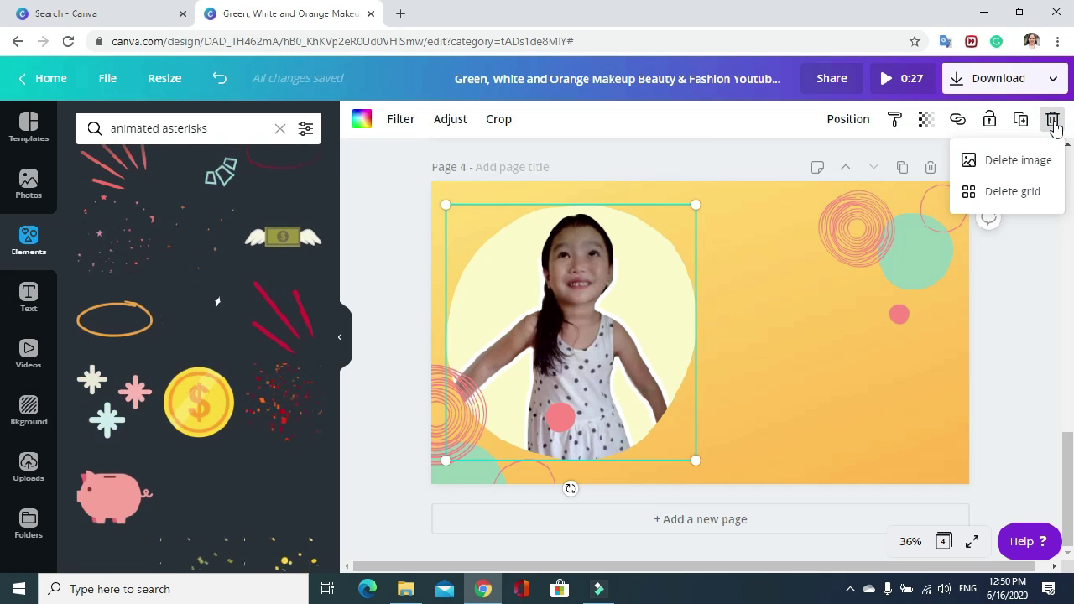
{"action": "left_click", "coordinate": [1018, 160]}
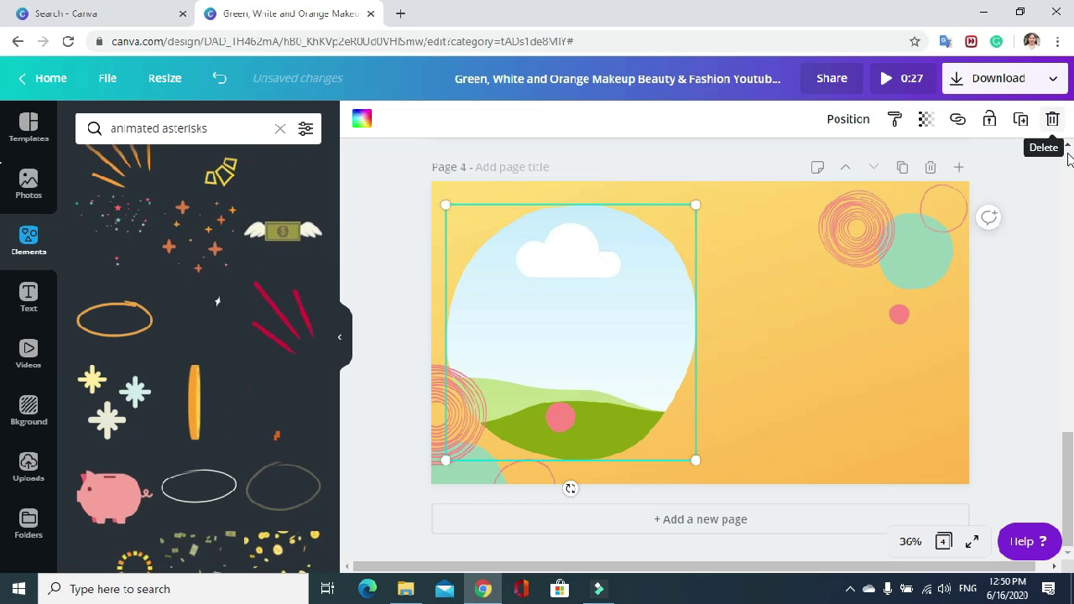
{"action": "left_click", "coordinate": [1052, 119]}
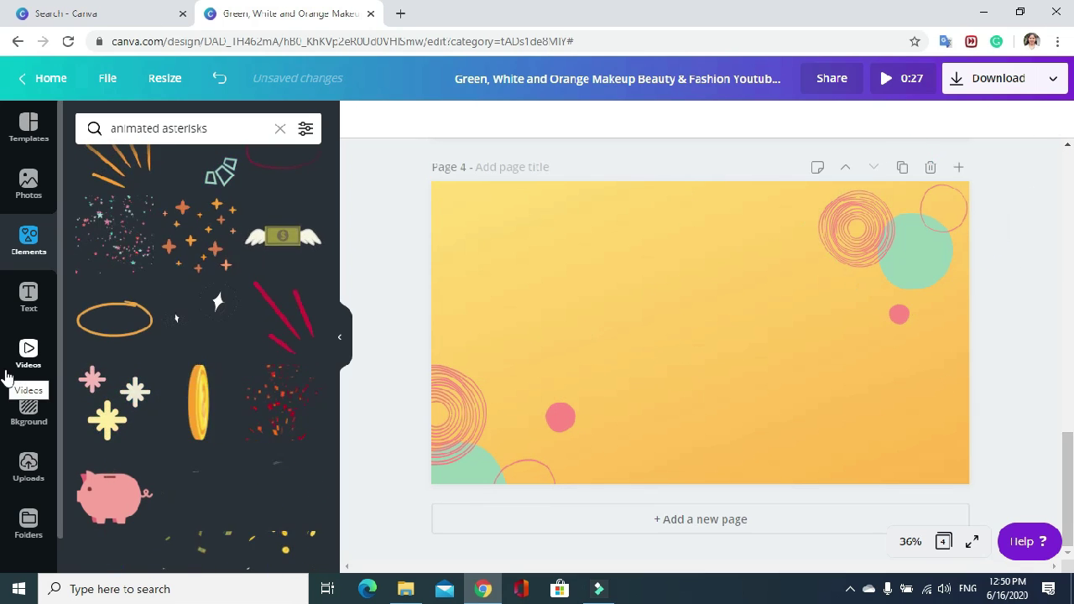
Replace page 4's orange background with the pale-to-medium blue gradient from the Gradients backgrounds
{"action": "left_click", "coordinate": [29, 409]}
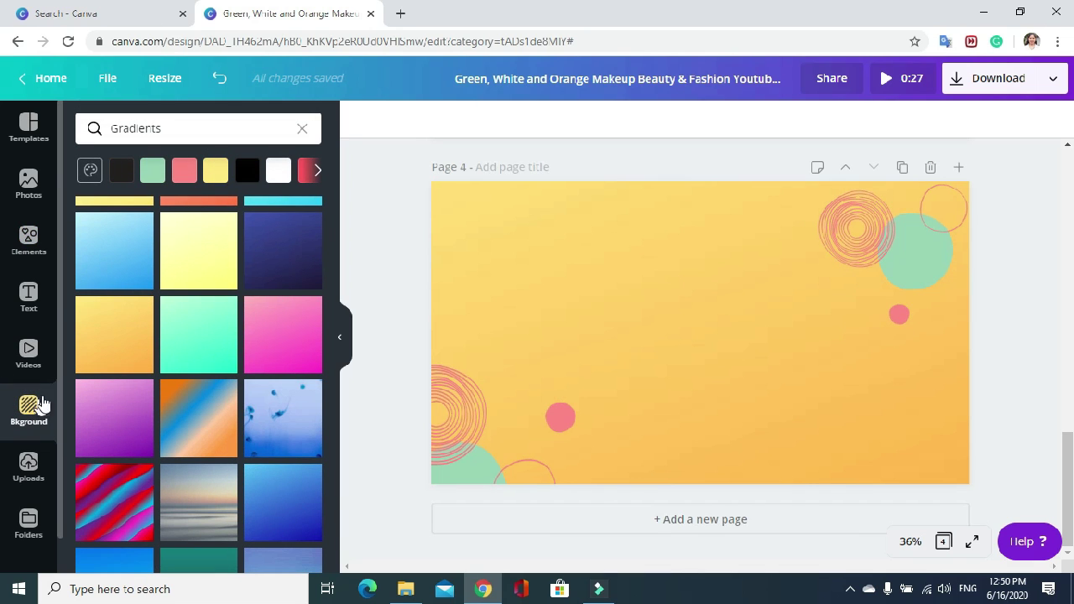
{"action": "scroll", "coordinate": [159, 418], "scroll_direction": "down", "scroll_amount": 1}
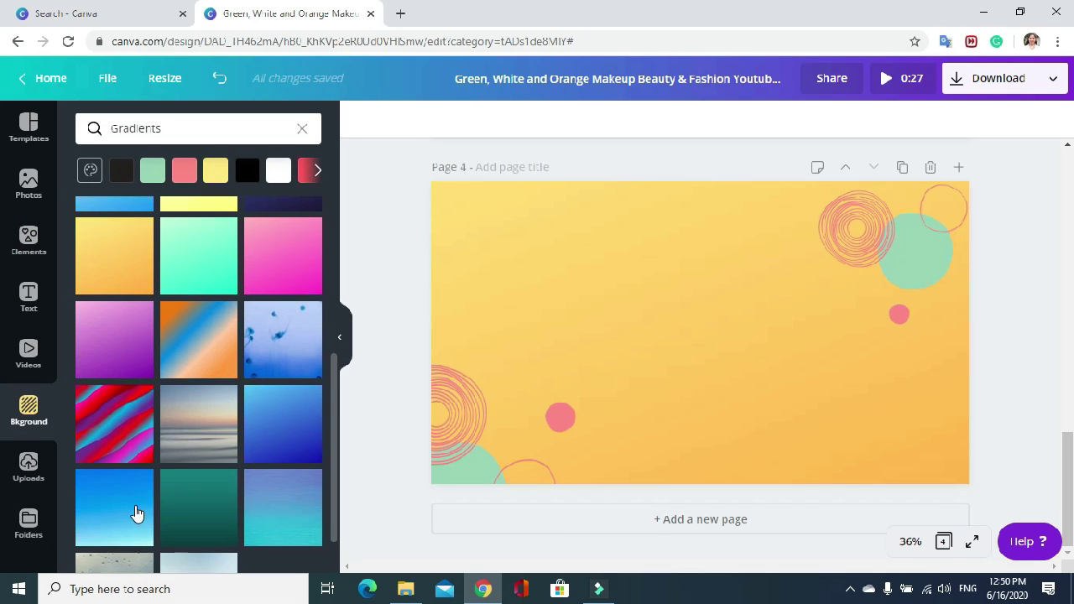
{"action": "left_click_drag", "start_coordinate": [460, 383], "coordinate": [644, 317]}
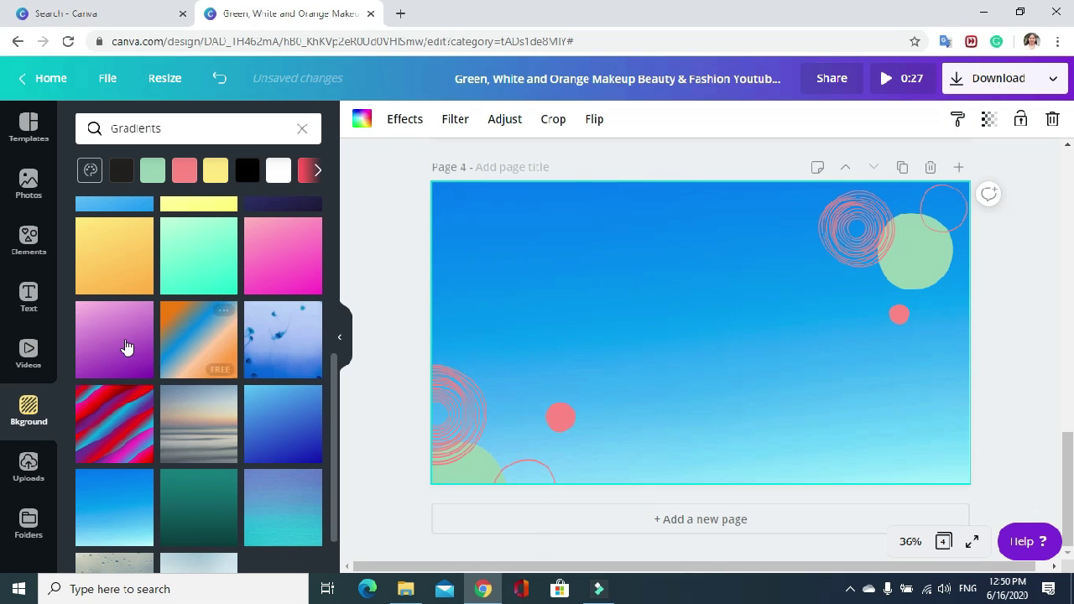
{"action": "scroll", "coordinate": [125, 347], "scroll_direction": "up", "scroll_amount": 1}
{"action": "scroll", "coordinate": [125, 348], "scroll_direction": "up", "scroll_amount": 1}
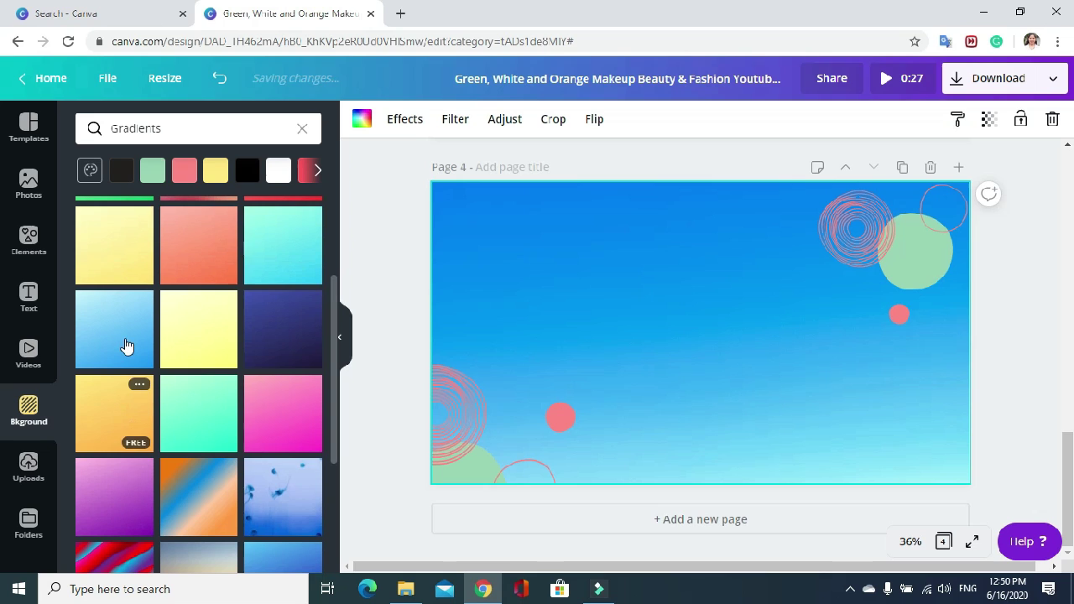
{"action": "left_click_drag", "start_coordinate": [165, 335], "coordinate": [567, 320]}
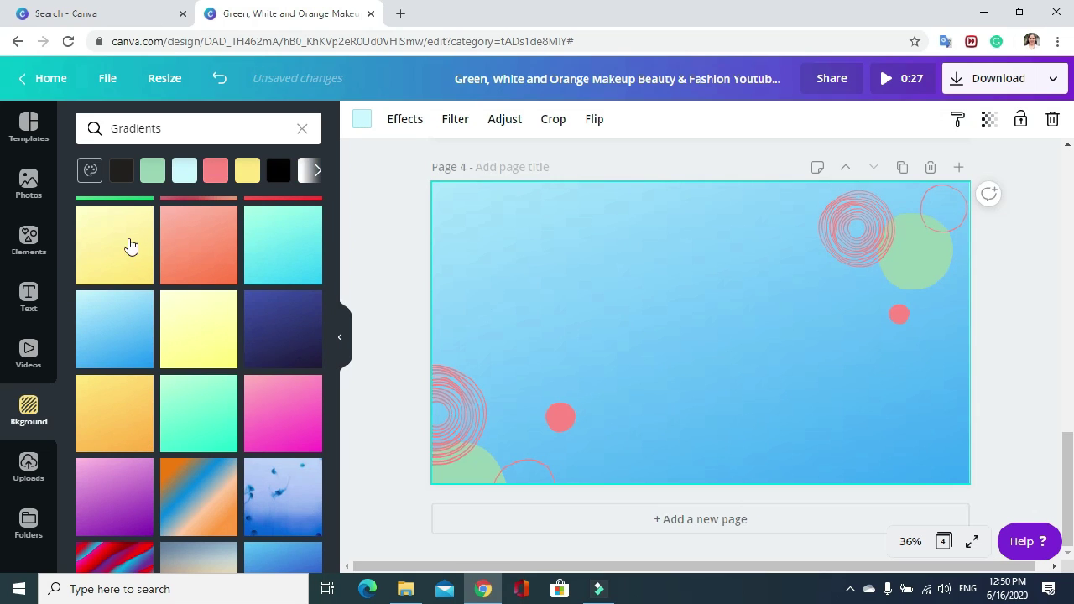
Search the elements for "animated welcome stickers" and place the multicoloured "welcome!" sticker across the middle of page 4
{"action": "left_click", "coordinate": [28, 239]}
{"action": "type", "text": "animated welcome stickers"}
{"action": "key", "text": "Return"}
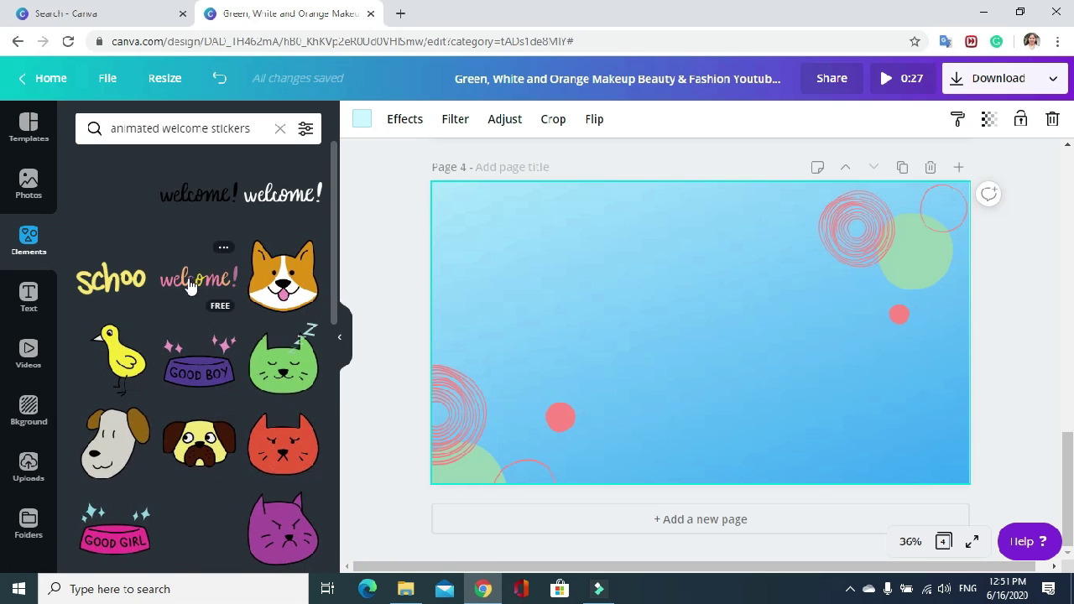
{"action": "mouse_move", "coordinate": [617, 323]}
{"action": "left_mouse_down"}
{"action": "mouse_move", "coordinate": [723, 342]}
{"action": "mouse_move", "coordinate": [579, 319]}
{"action": "mouse_move", "coordinate": [610, 336]}
{"action": "left_mouse_up"}
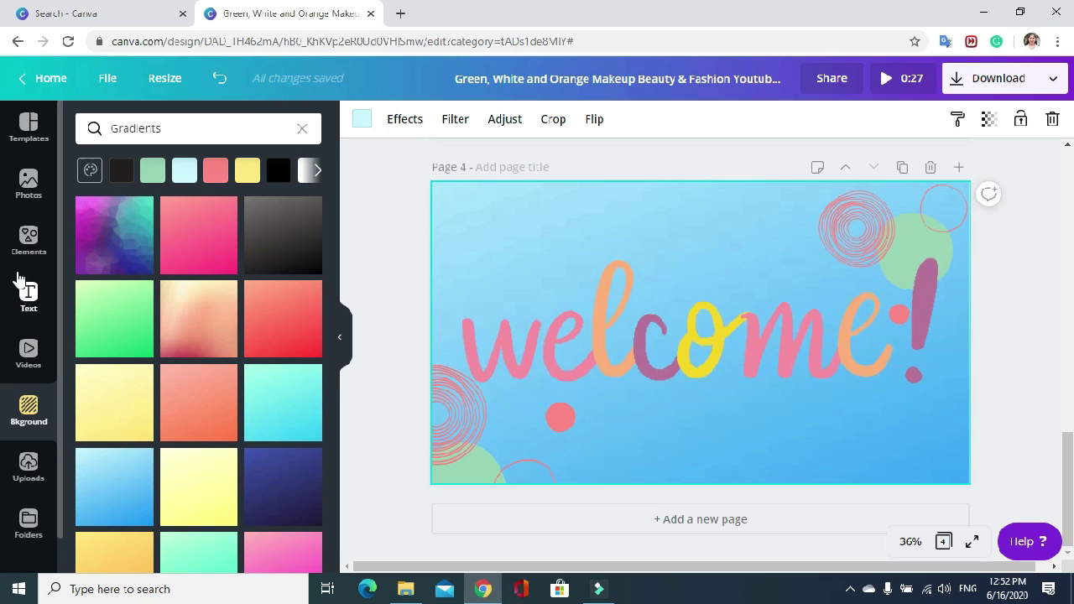
Search the elements for "unicorn stickers" and add the yellow unicorn horn with pink ears to page 4
{"action": "left_click", "coordinate": [30, 239]}
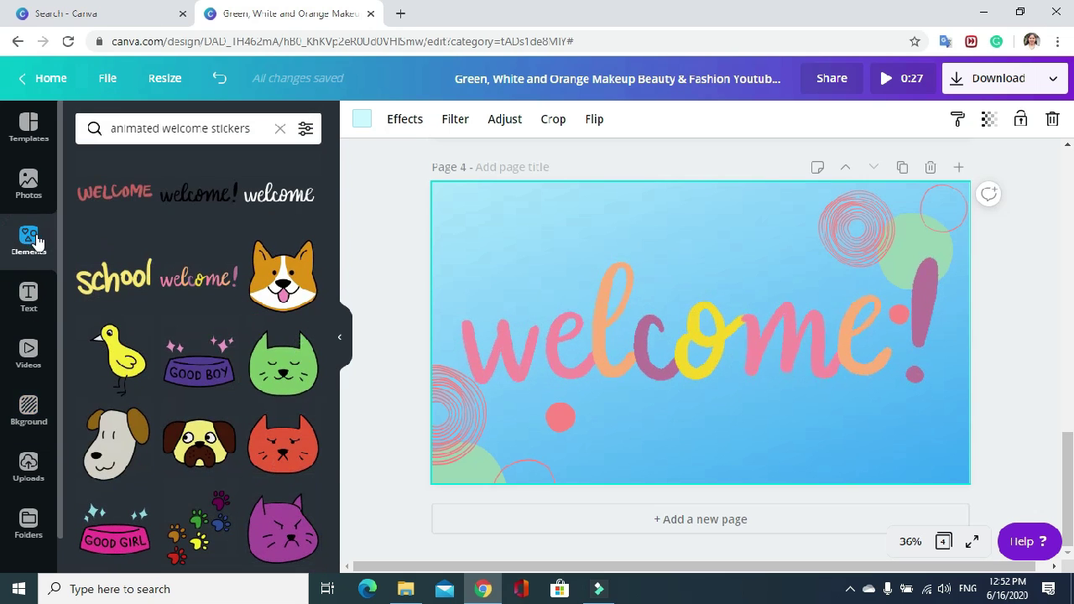
{"action": "left_click", "coordinate": [278, 130]}
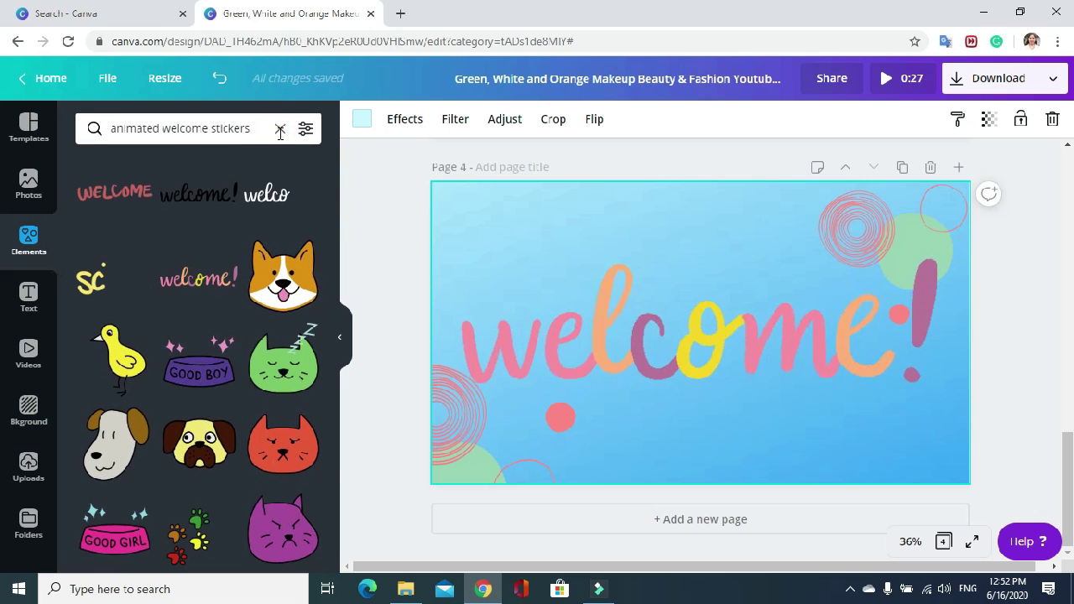
{"action": "left_click", "coordinate": [177, 233]}
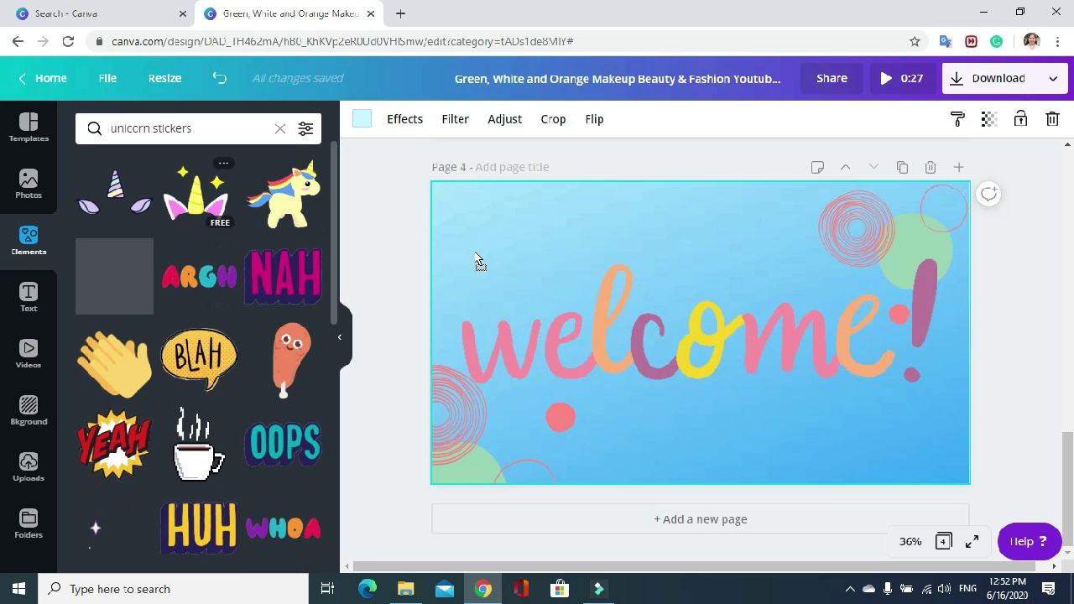
{"action": "left_click", "coordinate": [748, 331]}
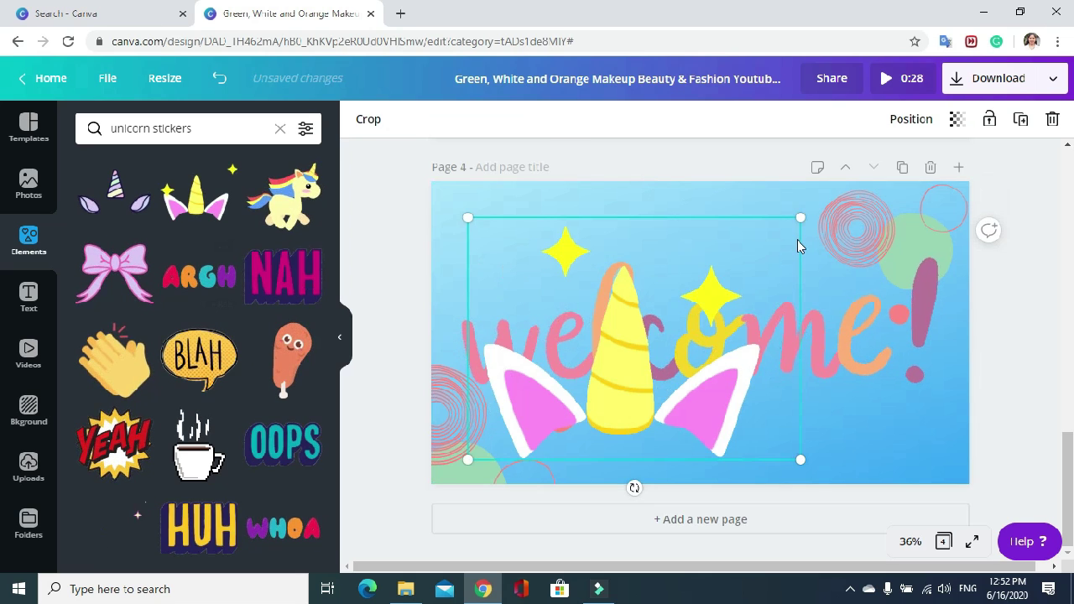
Shrink the unicorn horn sticker, tilt it counterclockwise and position it on top of the "w" of "welcome!"
{"action": "left_click_drag", "start_coordinate": [798, 220], "coordinate": [508, 266]}
{"action": "left_click_drag", "start_coordinate": [601, 197], "coordinate": [518, 268]}
{"action": "left_click_drag", "start_coordinate": [566, 225], "coordinate": [548, 242]}
{"action": "left_click_drag", "start_coordinate": [554, 323], "coordinate": [554, 323]}
{"action": "left_click_drag", "start_coordinate": [493, 347], "coordinate": [540, 317]}
{"action": "left_click_drag", "start_coordinate": [488, 279], "coordinate": [484, 281]}
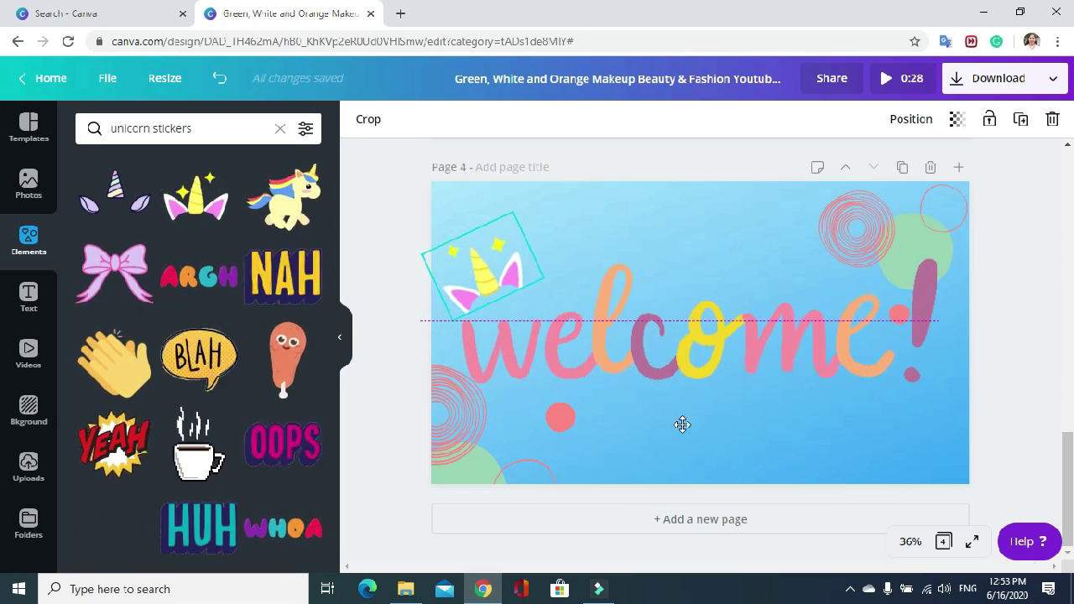
{"action": "left_click", "coordinate": [688, 436]}
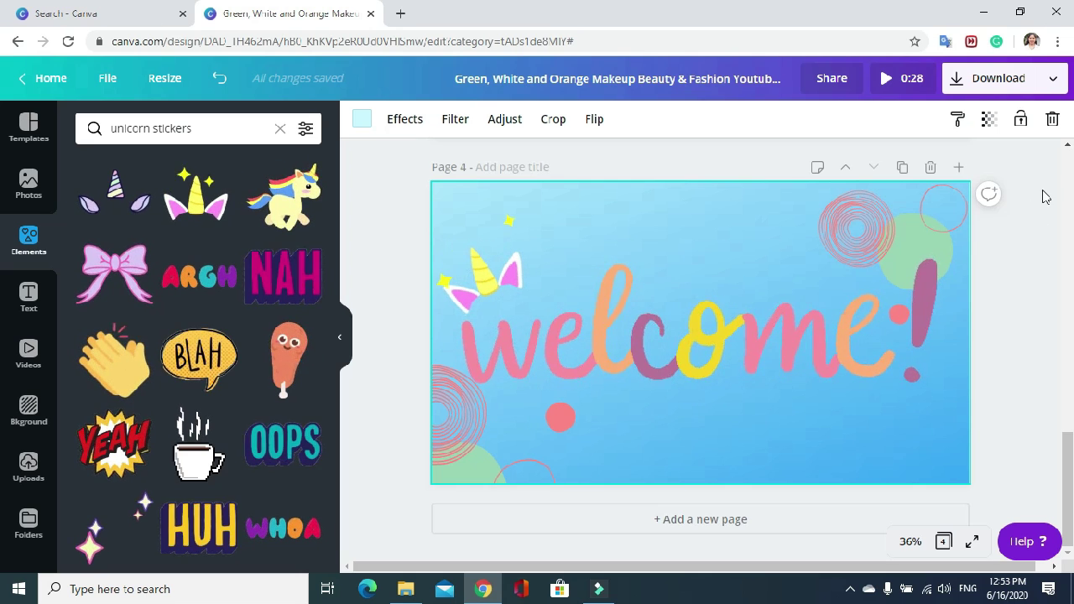
Publish the design as an animation in the Slide style and download it as a Movie (MP4) file
{"action": "left_click", "coordinate": [1053, 80]}
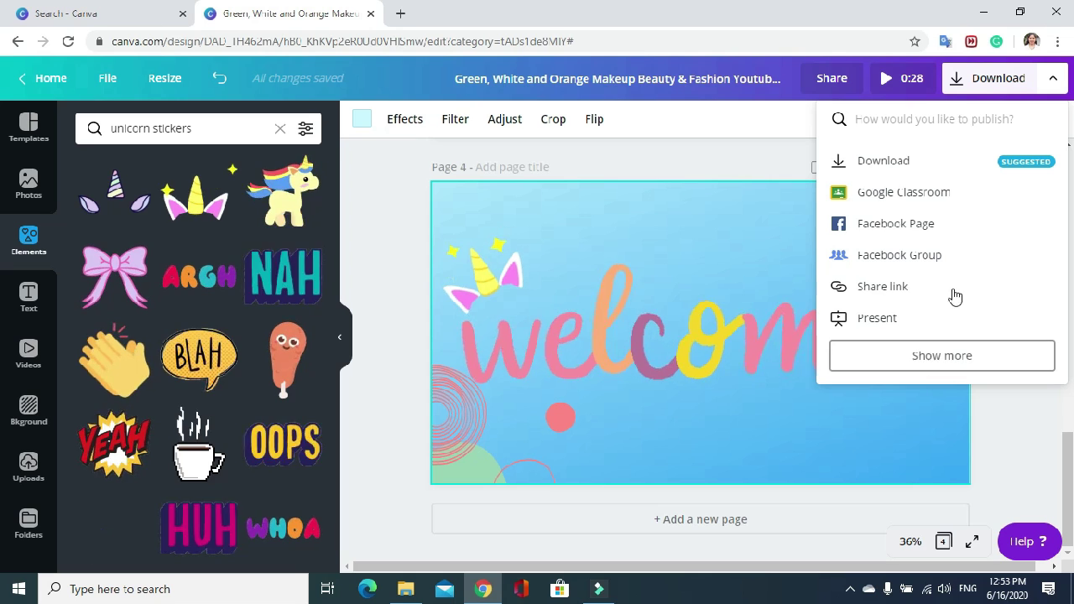
{"action": "left_click", "coordinate": [930, 362]}
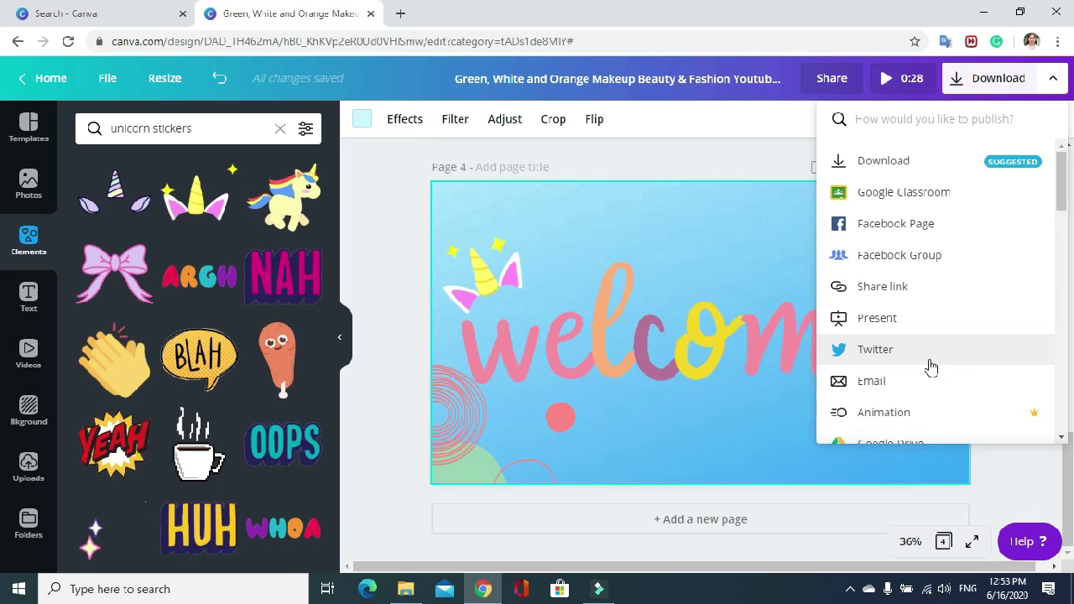
{"action": "scroll", "coordinate": [929, 366], "scroll_direction": "down", "scroll_amount": 2}
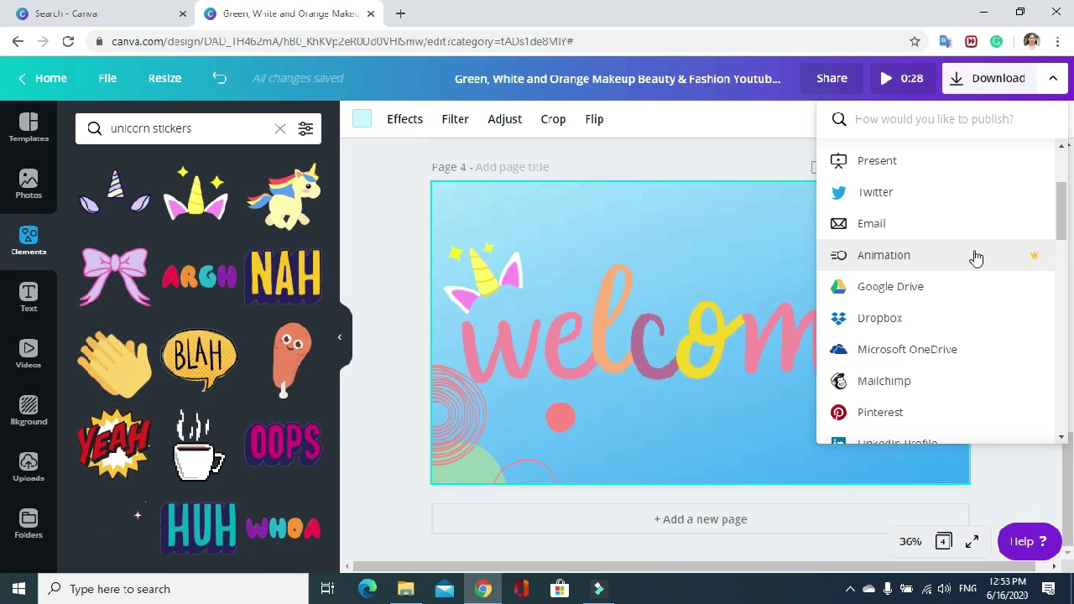
{"action": "left_click", "coordinate": [900, 260]}
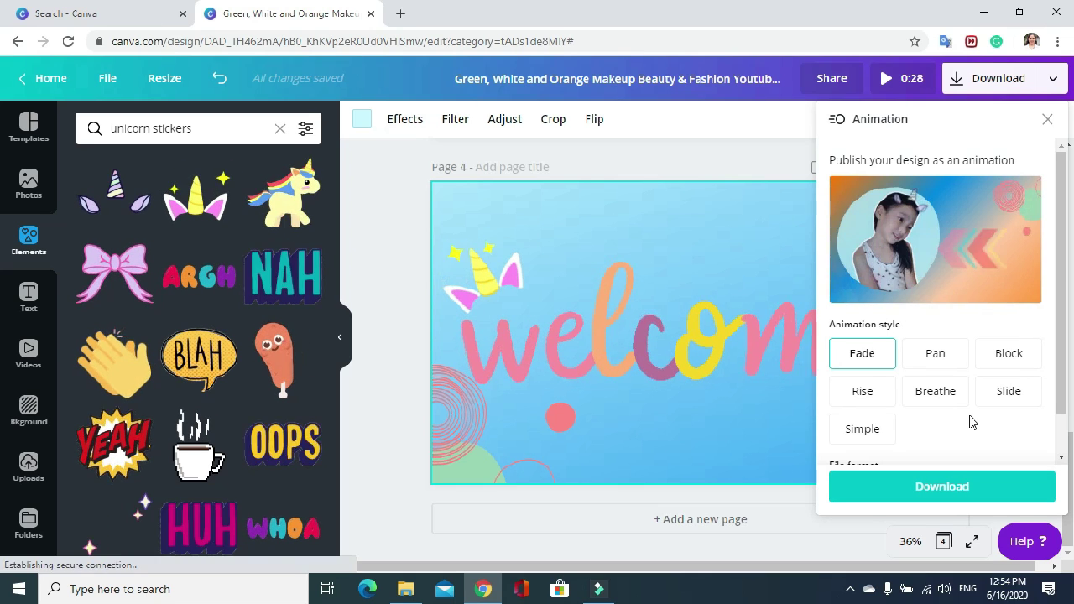
{"action": "scroll", "coordinate": [971, 421], "scroll_direction": "down", "scroll_amount": 1}
{"action": "left_click", "coordinate": [1013, 350]}
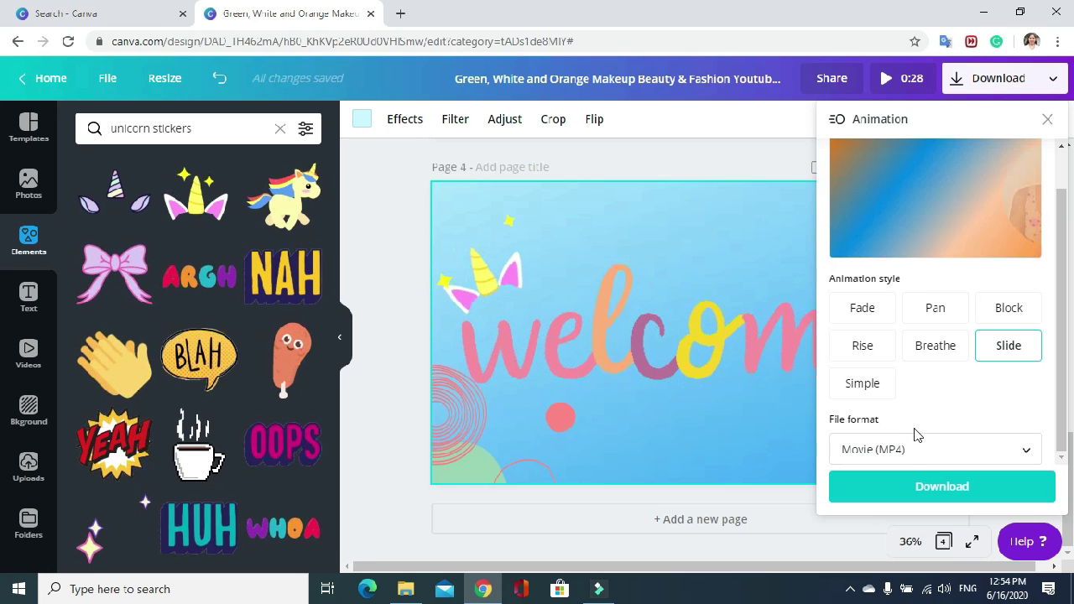
{"action": "left_click", "coordinate": [936, 494]}
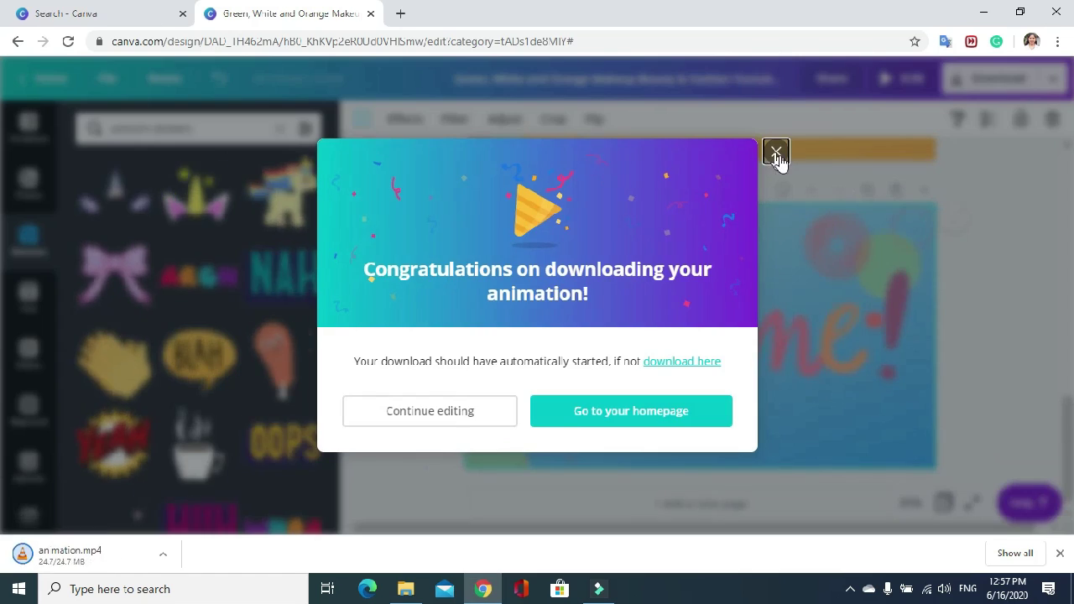
{"action": "left_click", "coordinate": [776, 171]}
Switch to File Explorer, open the child's project folder on New Volume (F:) and preview the pink-circle portrait PNG without text
{"action": "left_click", "coordinate": [274, 156]}
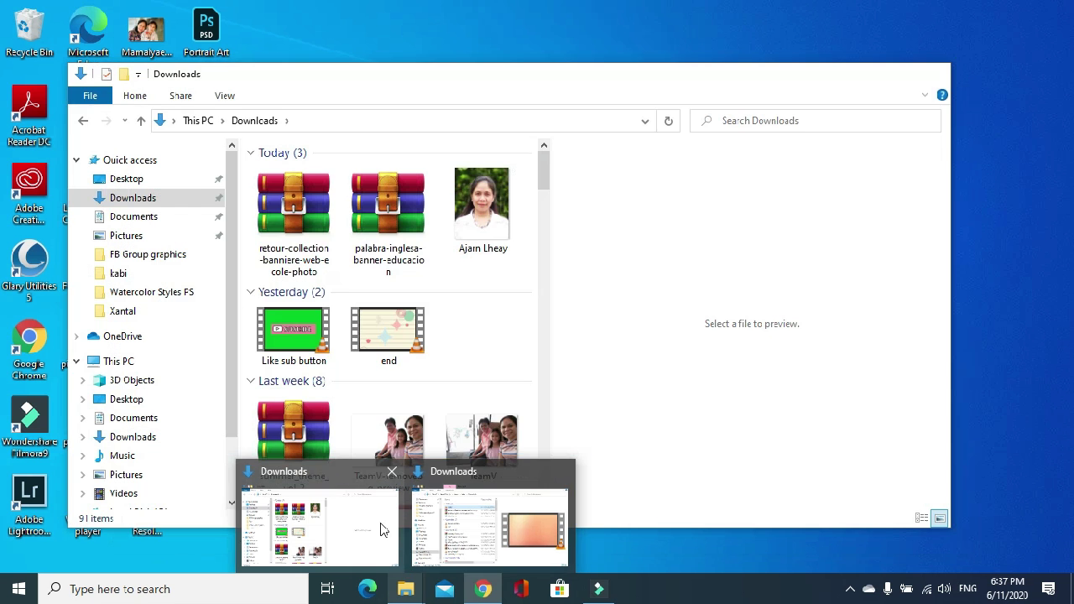
{"action": "left_click", "coordinate": [384, 528]}
{"action": "scroll", "coordinate": [166, 459], "scroll_direction": "down", "scroll_amount": 2}
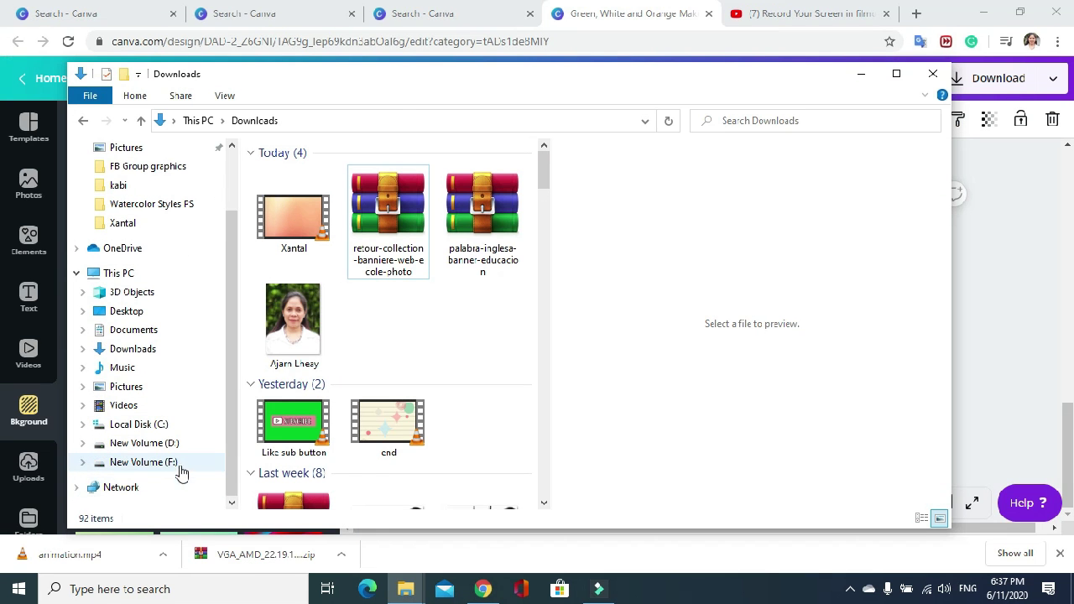
{"action": "left_click", "coordinate": [183, 466]}
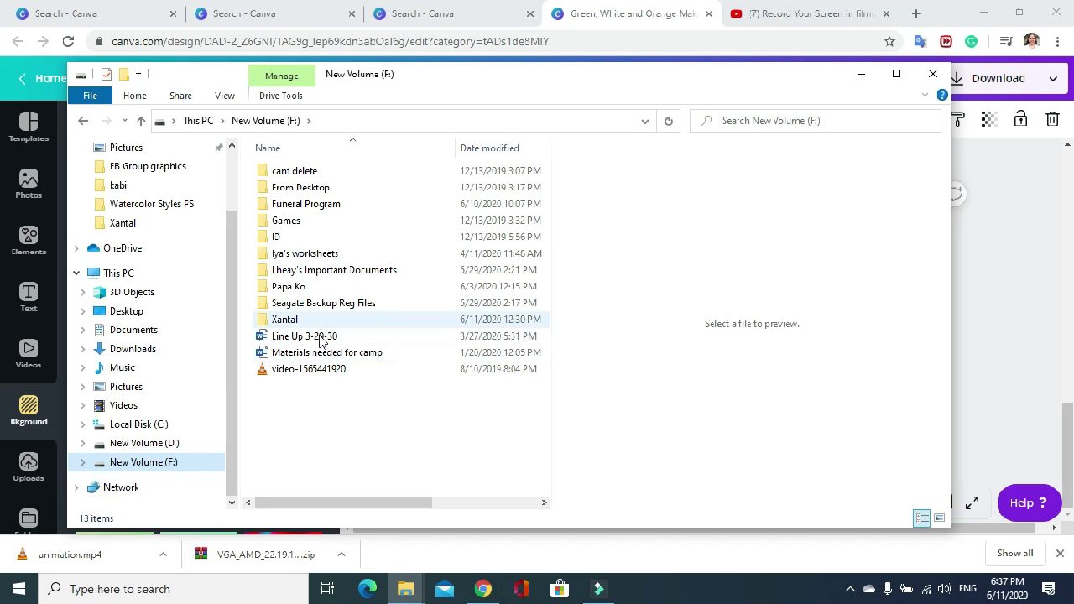
{"action": "left_click", "coordinate": [325, 321]}
{"action": "double_click", "coordinate": [326, 320]}
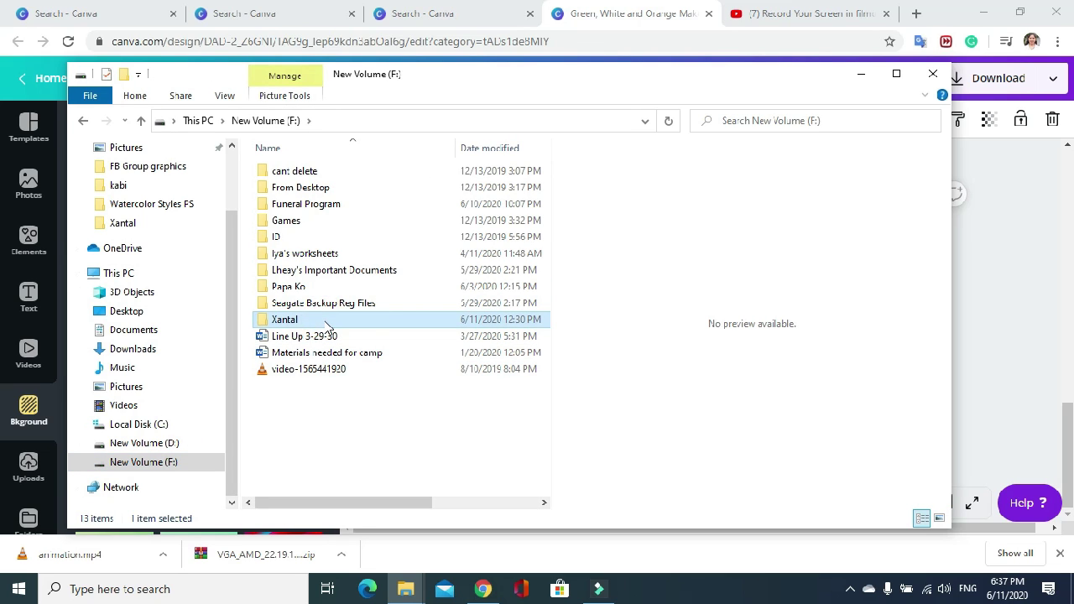
{"action": "scroll", "coordinate": [295, 189], "scroll_direction": "down", "scroll_amount": 5}
{"action": "left_click", "coordinate": [388, 273]}
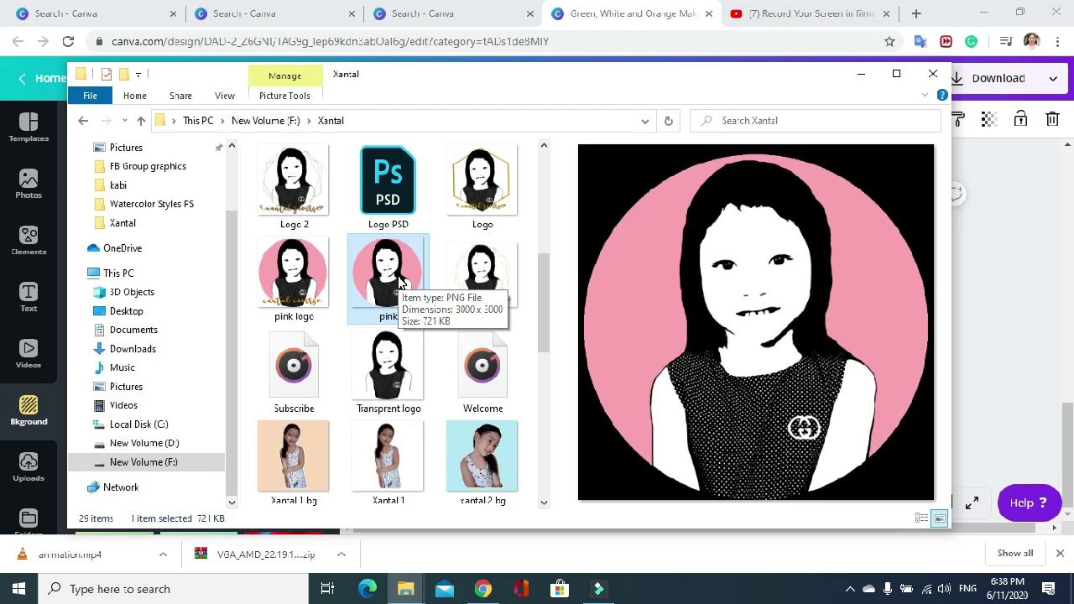
Return to Canva, leave the current design for the home page and open the existing design with the pink-circle portrait on lined paper
{"action": "left_click", "coordinate": [47, 234]}
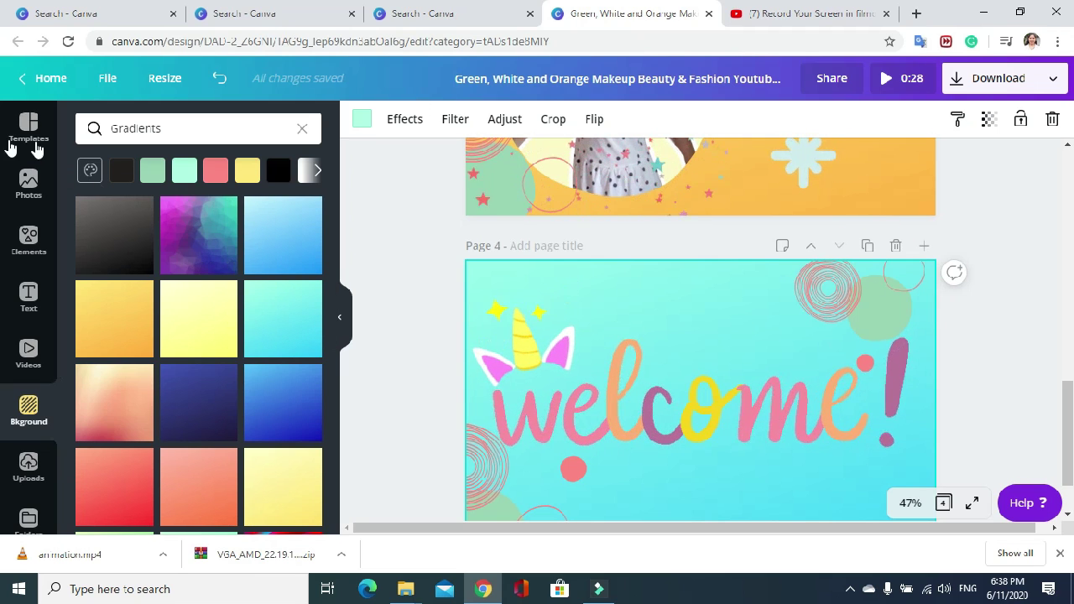
{"action": "left_click", "coordinate": [38, 78]}
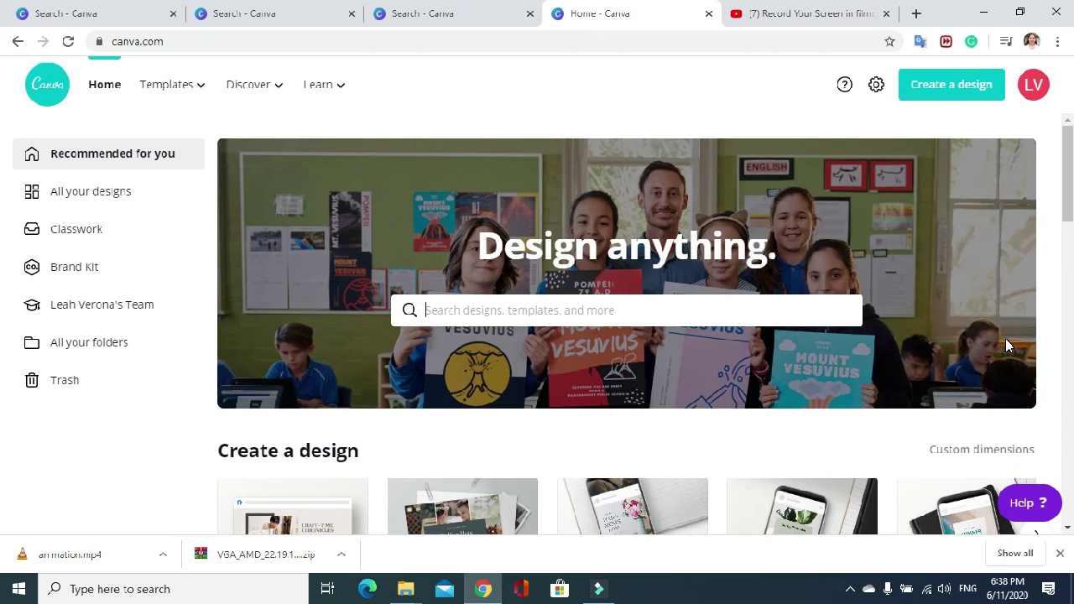
{"action": "scroll", "coordinate": [1014, 322], "scroll_direction": "down", "scroll_amount": 2}
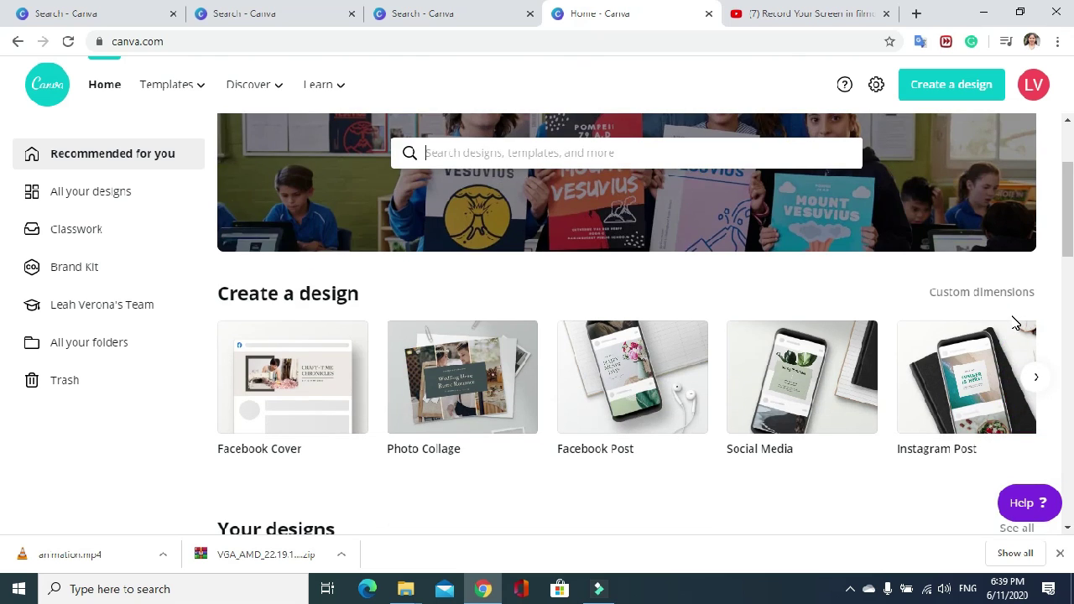
{"action": "scroll", "coordinate": [1016, 323], "scroll_direction": "up", "scroll_amount": 2}
{"action": "scroll", "coordinate": [1014, 322], "scroll_direction": "down", "scroll_amount": 4}
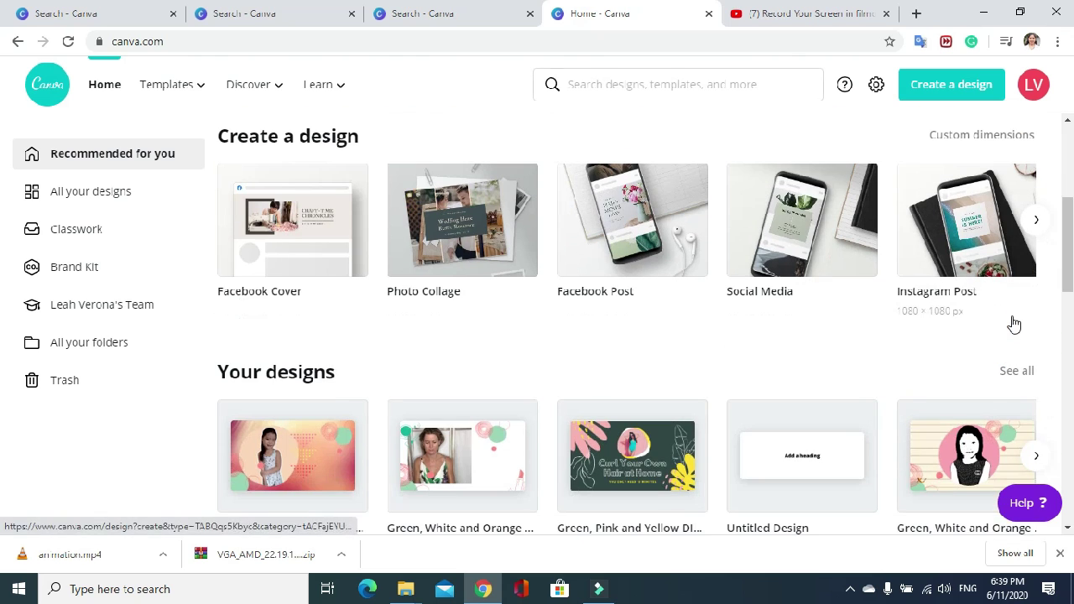
{"action": "scroll", "coordinate": [708, 347], "scroll_direction": "down", "scroll_amount": 1}
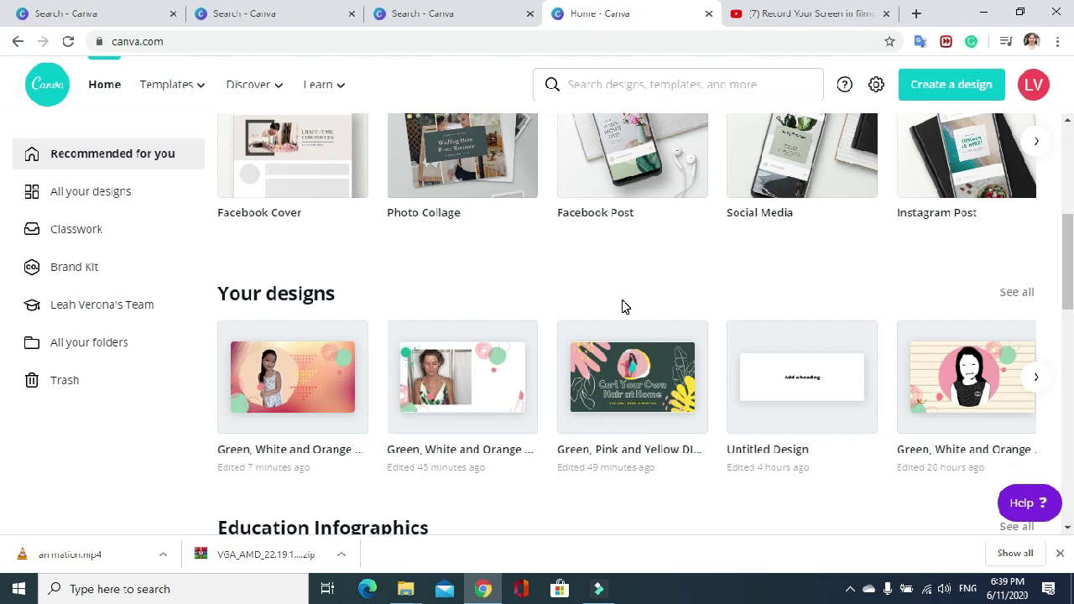
{"action": "scroll", "coordinate": [621, 306], "scroll_direction": "down", "scroll_amount": 2}
{"action": "left_click", "coordinate": [915, 260]}
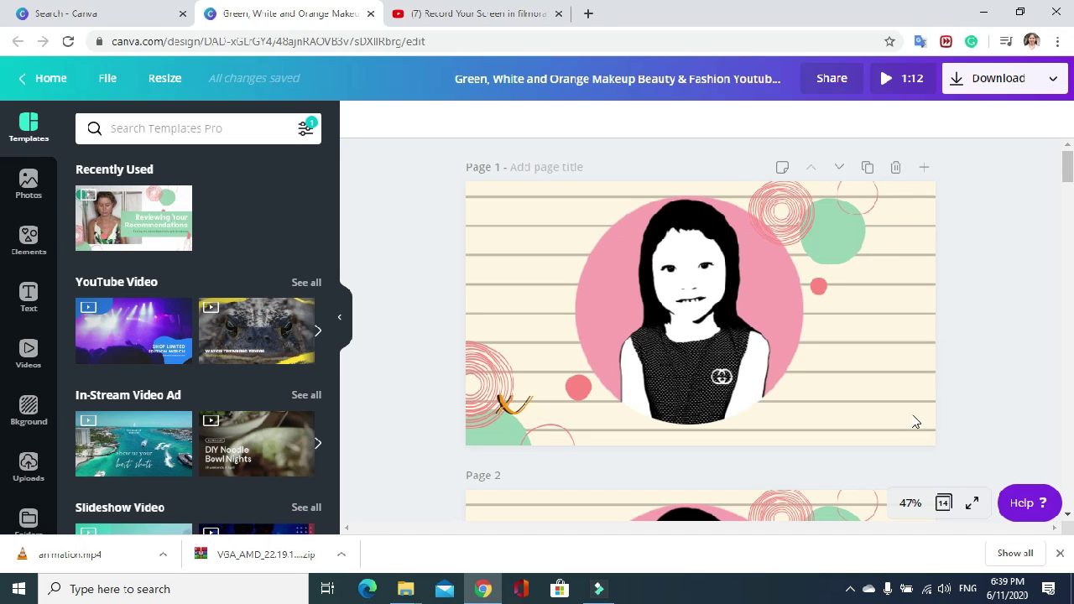
Locate the cream lined-paper pattern among the Patterns backgrounds for page 1, and bring up the uploaded images
{"action": "left_click", "coordinate": [901, 384]}
{"action": "left_click", "coordinate": [30, 407]}
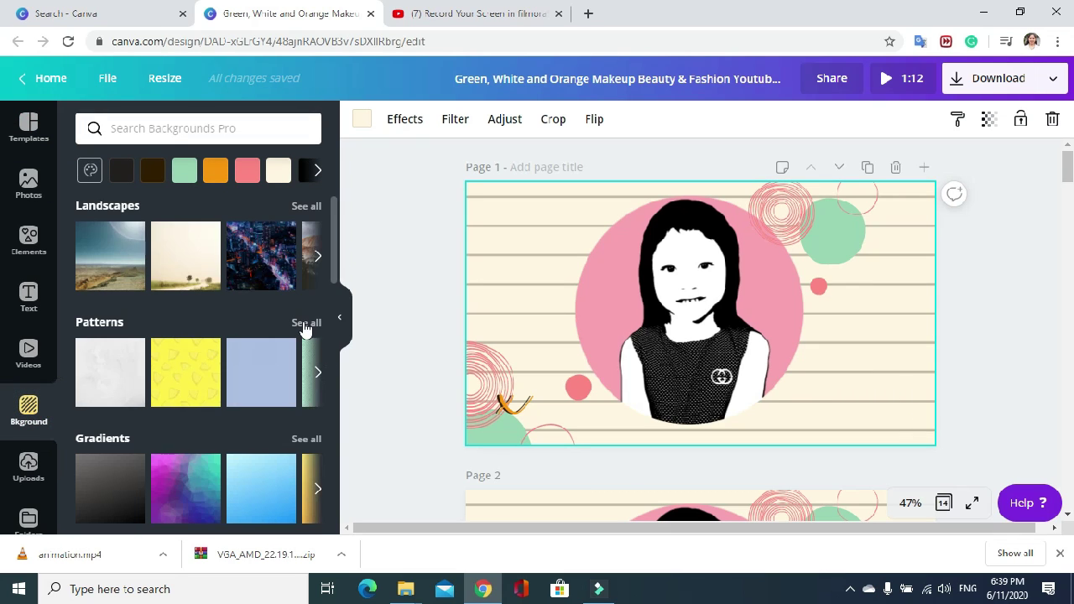
{"action": "left_click", "coordinate": [305, 324]}
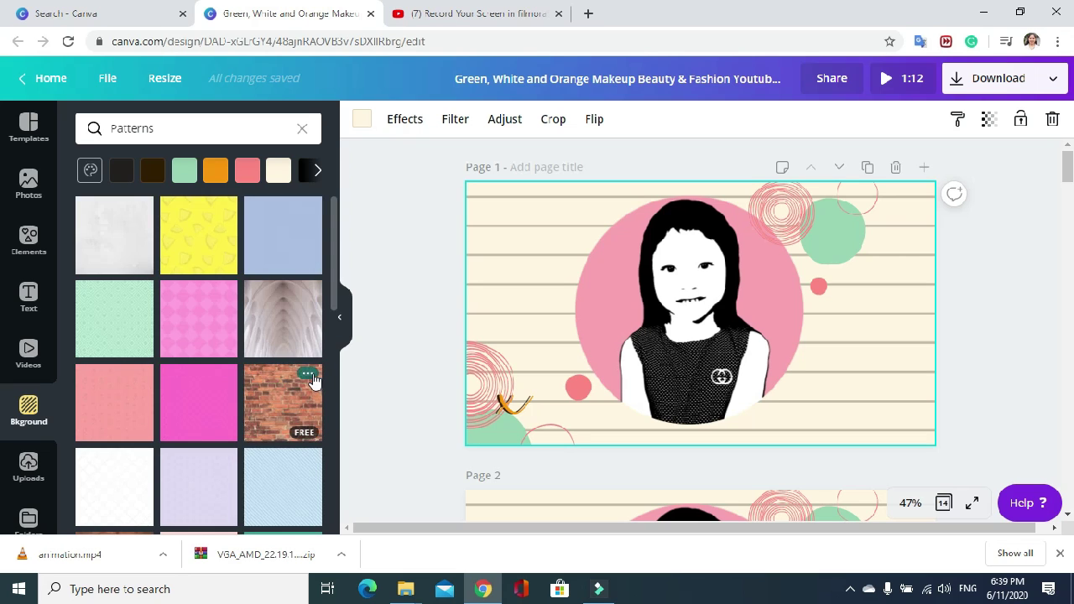
{"action": "scroll", "coordinate": [290, 453], "scroll_direction": "down", "scroll_amount": 5}
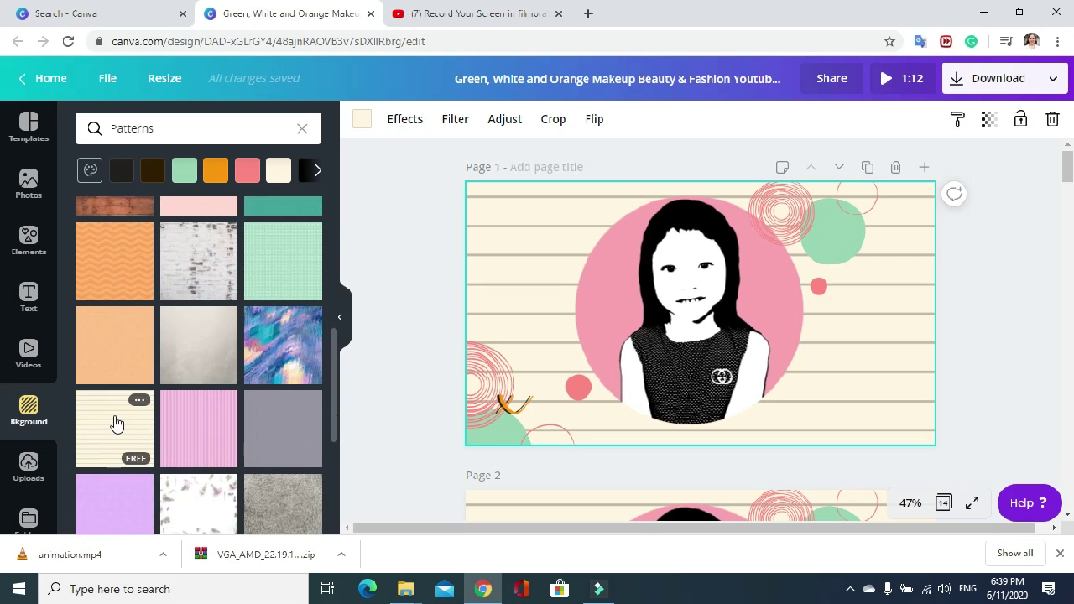
{"action": "left_click_drag", "start_coordinate": [113, 427], "coordinate": [837, 332]}
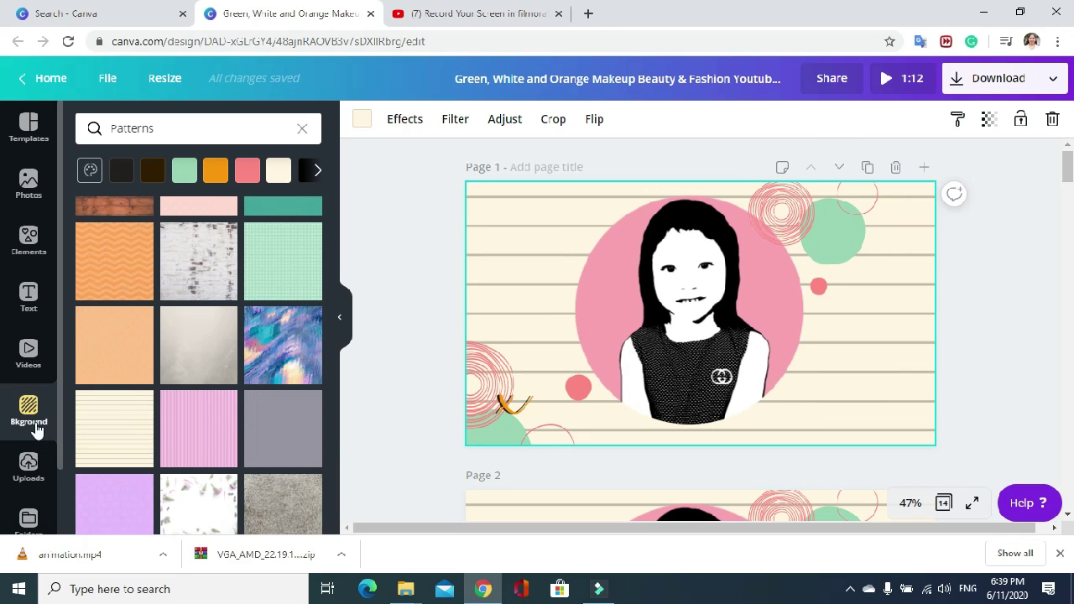
{"action": "left_click", "coordinate": [27, 461]}
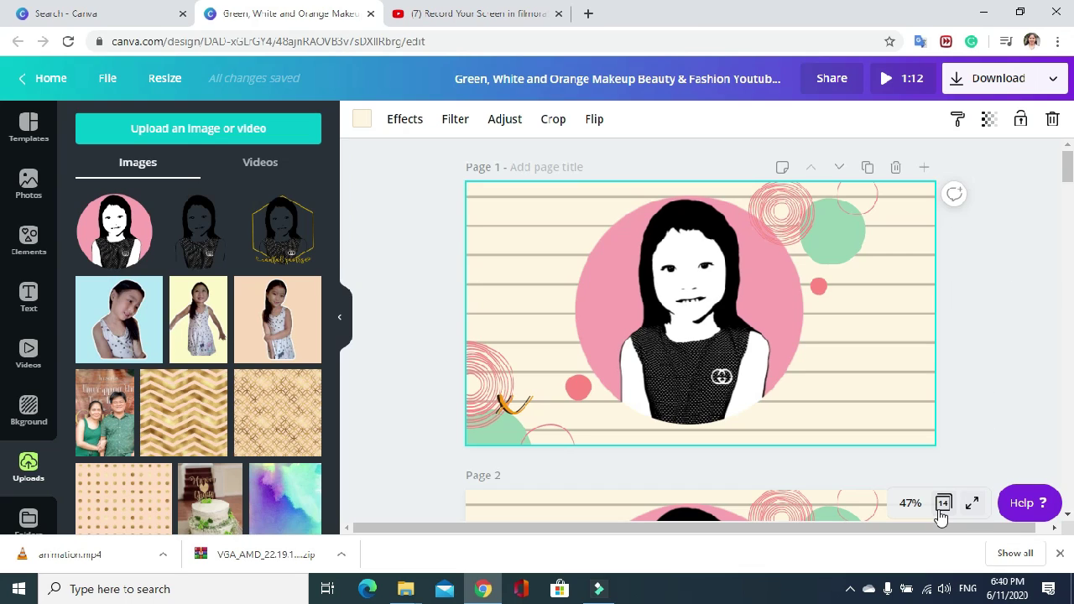
Move the orange letter on page 1 up off its dark copy, and put it back over the copy
{"action": "left_click", "coordinate": [506, 411]}
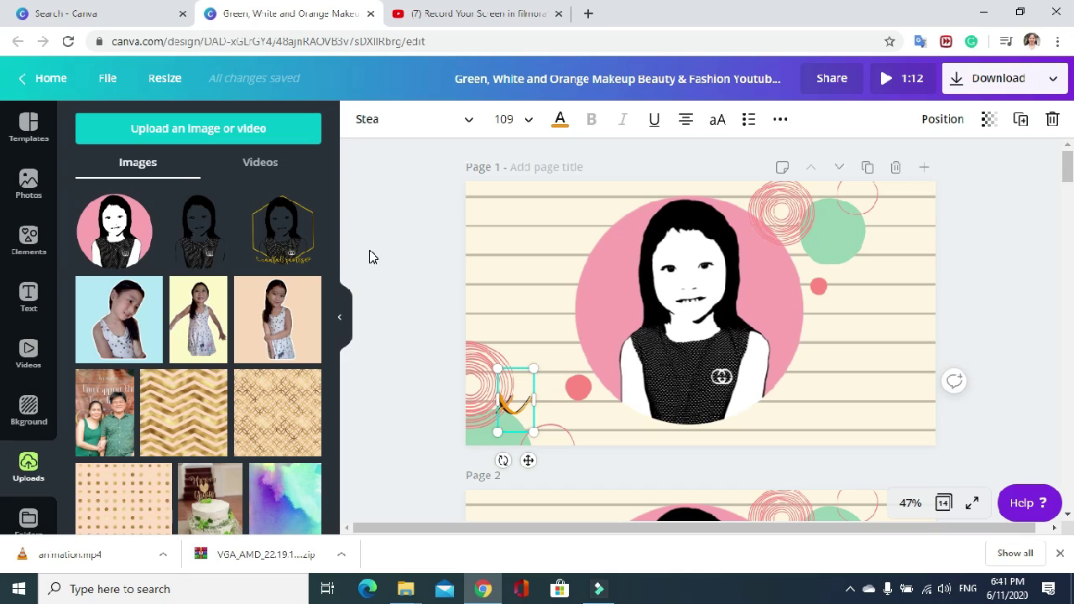
{"action": "left_click", "coordinate": [401, 334]}
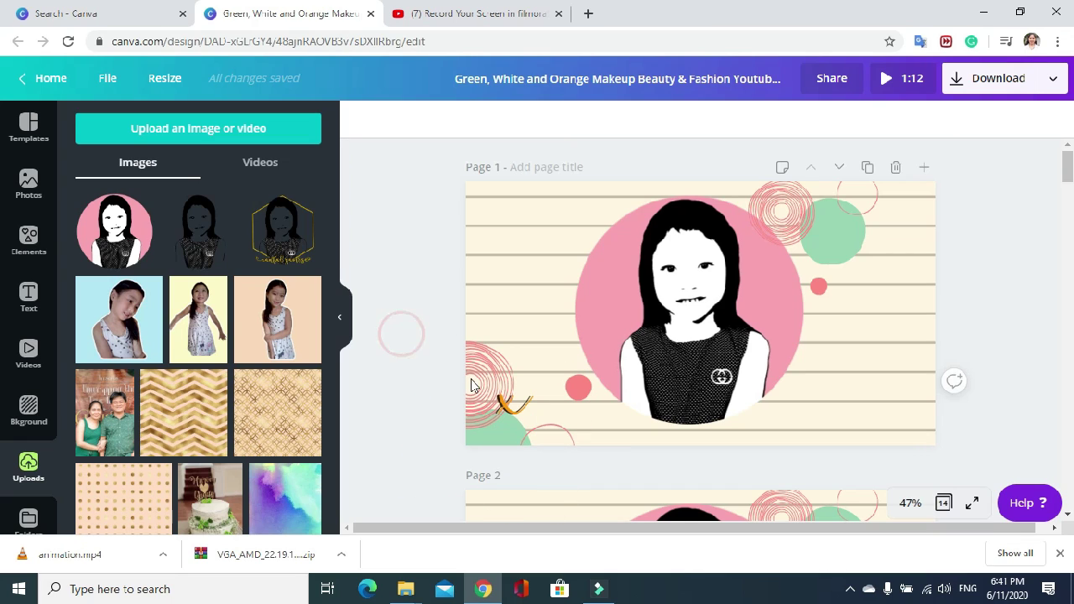
{"action": "left_click", "coordinate": [504, 411]}
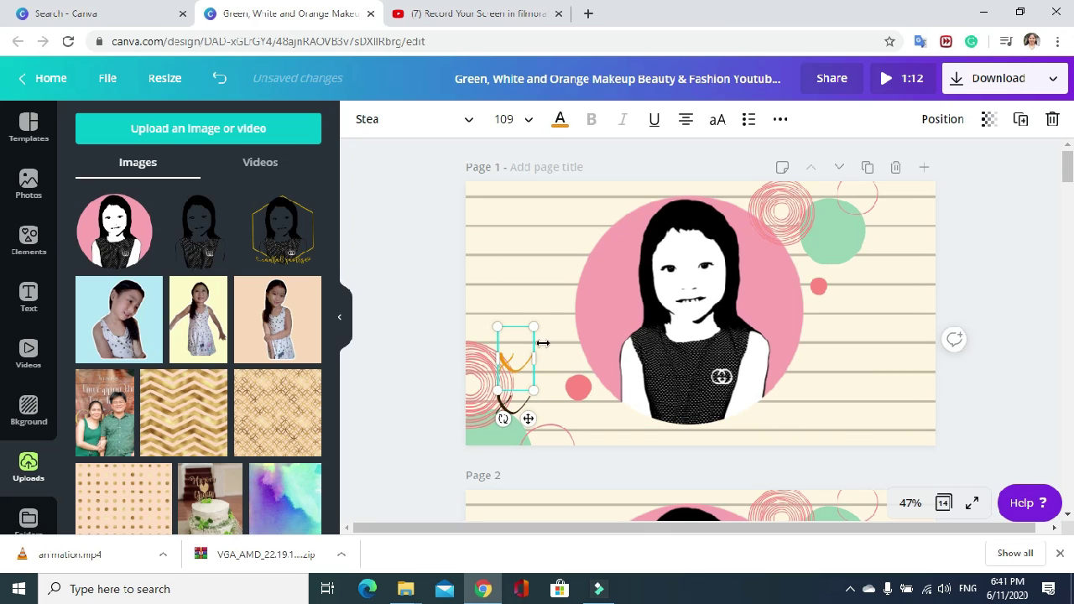
{"action": "left_click_drag", "start_coordinate": [506, 369], "coordinate": [505, 408]}
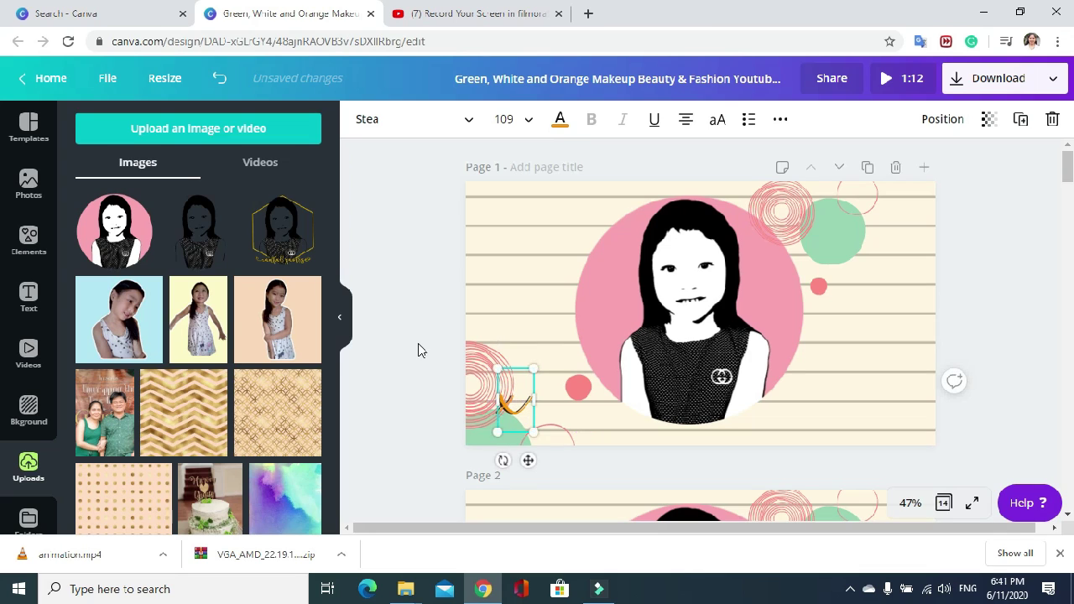
{"action": "left_click", "coordinate": [419, 344]}
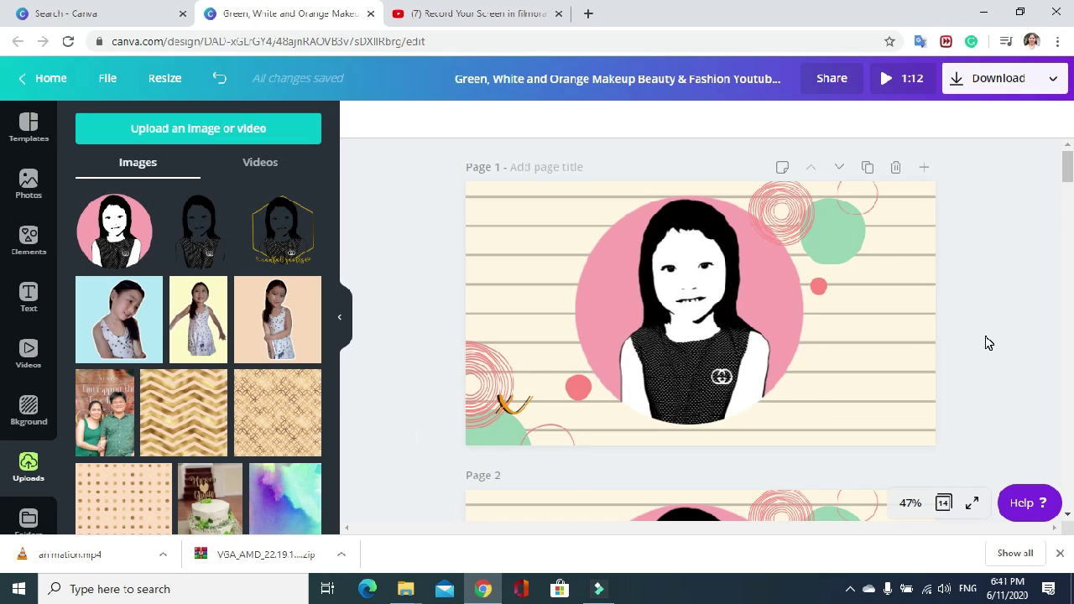
Examine how the name builds up letter by letter from page 2 to page 13, and the star stickers on page 14
{"action": "scroll", "coordinate": [987, 342], "scroll_direction": "down", "scroll_amount": 5}
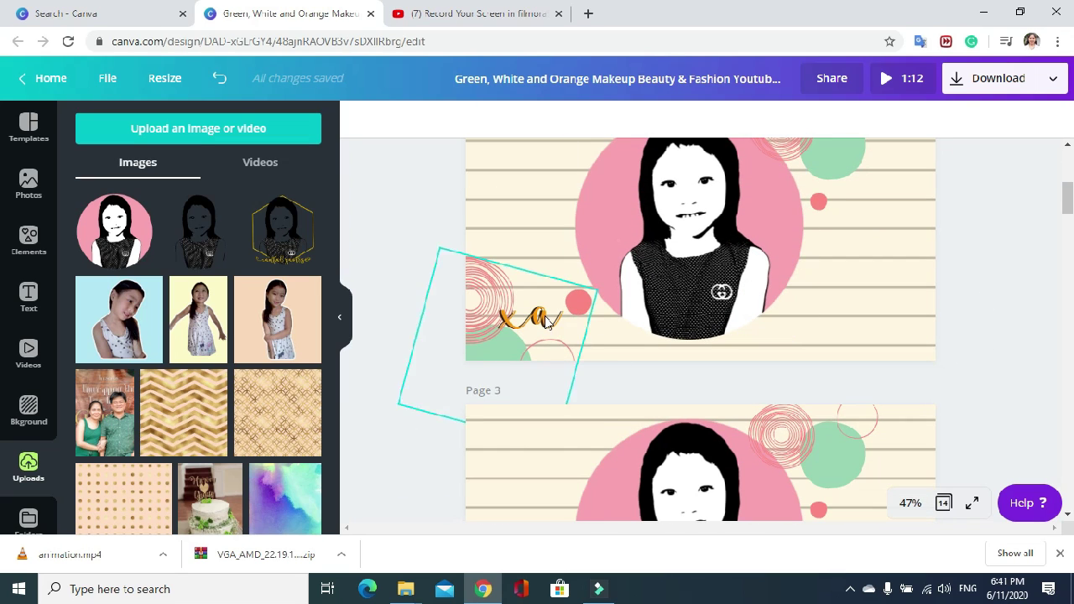
{"action": "scroll", "coordinate": [1003, 316], "scroll_direction": "up", "scroll_amount": 1}
{"action": "scroll", "coordinate": [1003, 316], "scroll_direction": "down", "scroll_amount": 1}
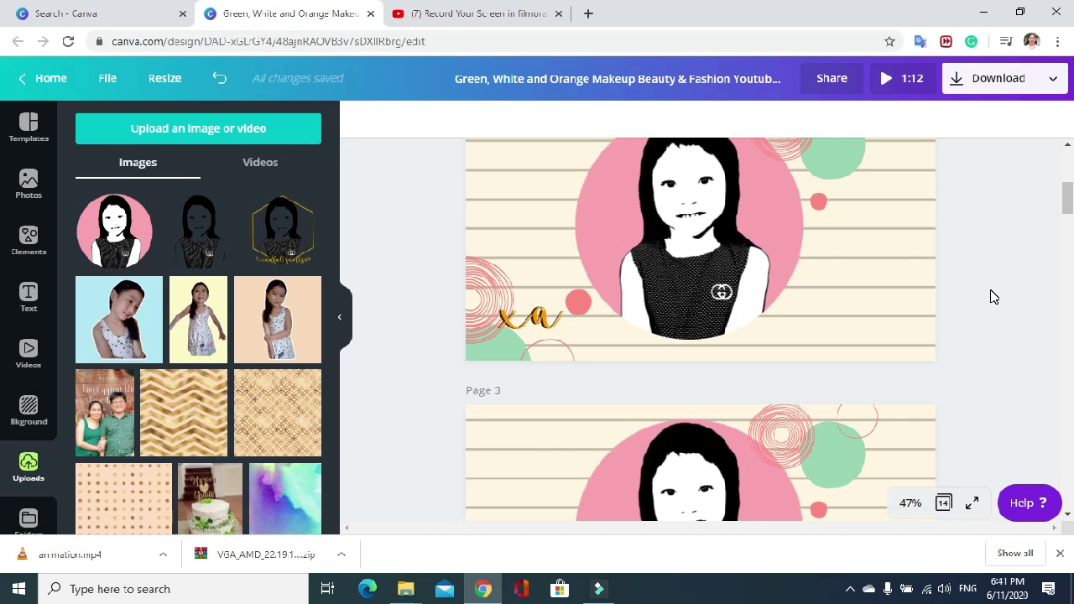
{"action": "scroll", "coordinate": [992, 296], "scroll_direction": "down", "scroll_amount": 5}
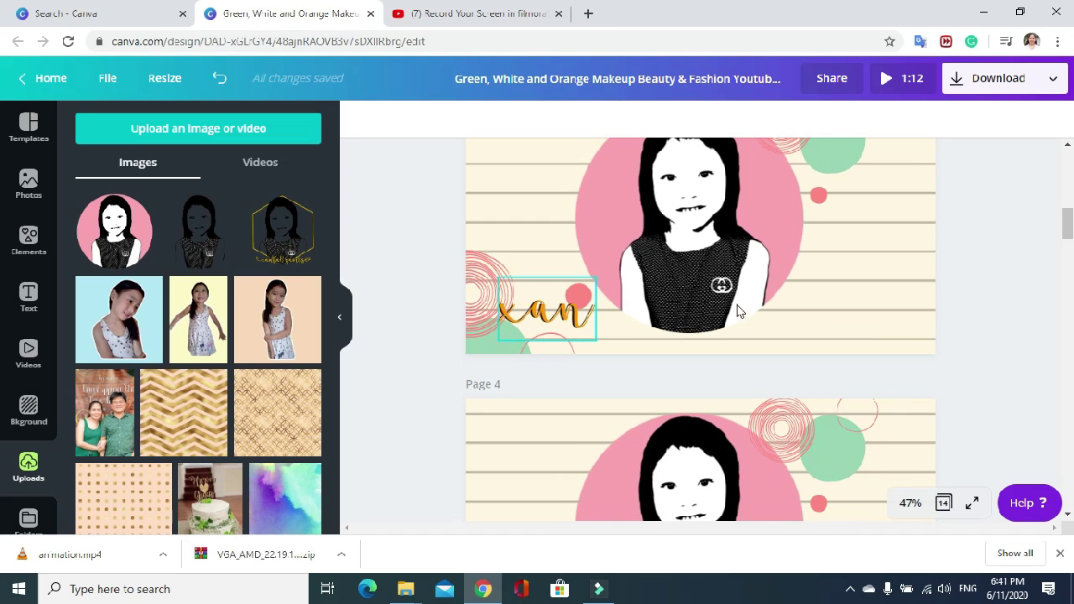
{"action": "scroll", "coordinate": [738, 311], "scroll_direction": "down", "scroll_amount": 12}
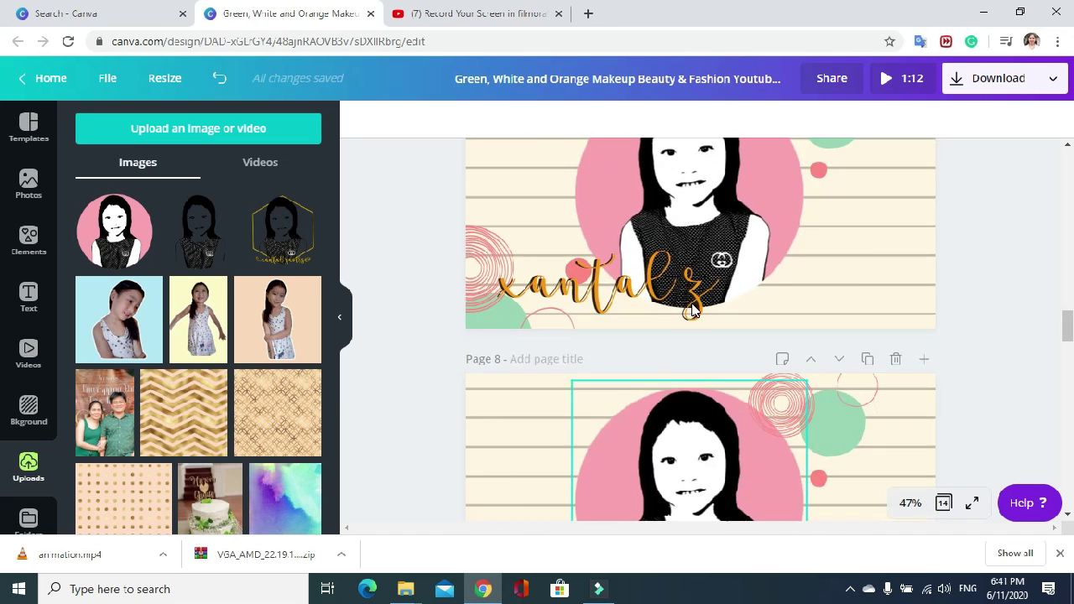
{"action": "scroll", "coordinate": [690, 307], "scroll_direction": "down", "scroll_amount": 15}
{"action": "scroll", "coordinate": [814, 441], "scroll_direction": "down", "scroll_amount": 3}
{"action": "scroll", "coordinate": [820, 454], "scroll_direction": "down", "scroll_amount": 5}
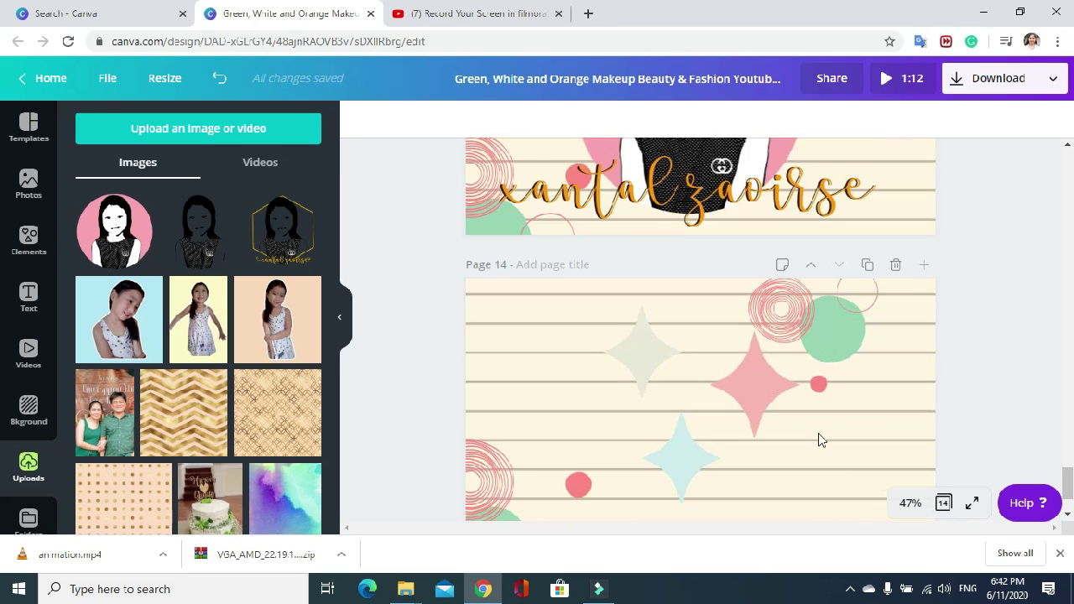
{"action": "scroll", "coordinate": [813, 431], "scroll_direction": "up", "scroll_amount": 4}
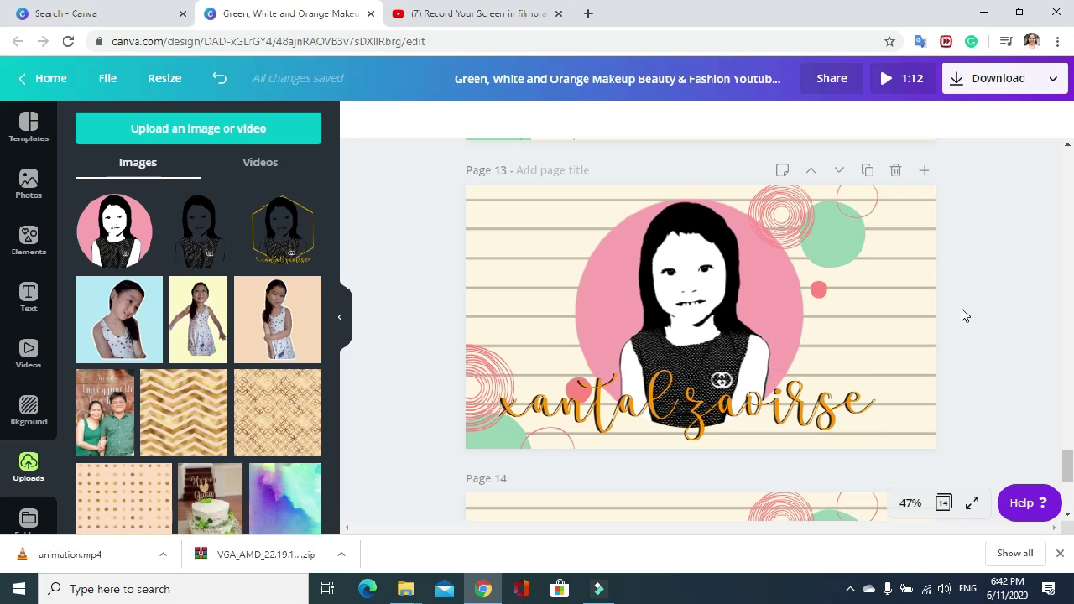
{"action": "scroll", "coordinate": [959, 312], "scroll_direction": "down", "scroll_amount": 4}
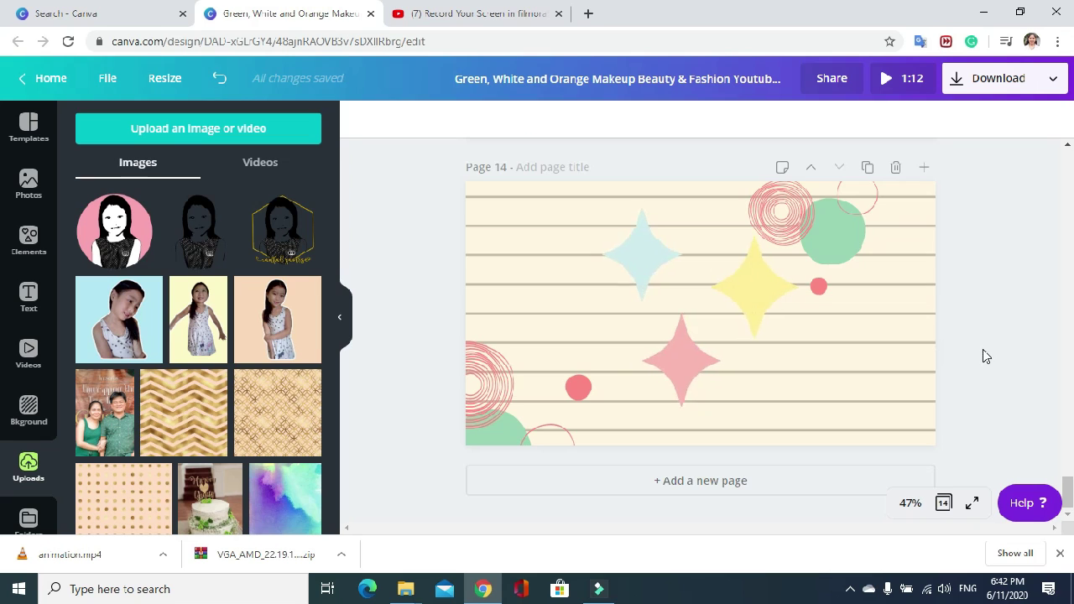
{"action": "scroll", "coordinate": [984, 358], "scroll_direction": "up", "scroll_amount": 3}
{"action": "scroll", "coordinate": [983, 349], "scroll_direction": "down", "scroll_amount": 1}
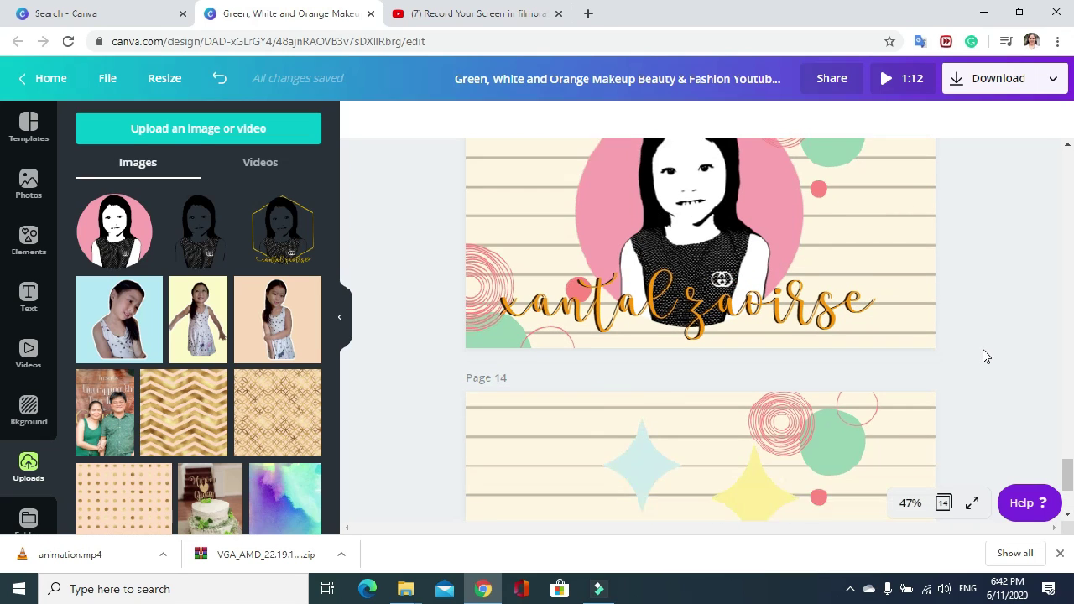
{"action": "scroll", "coordinate": [985, 361], "scroll_direction": "up", "scroll_amount": 2}
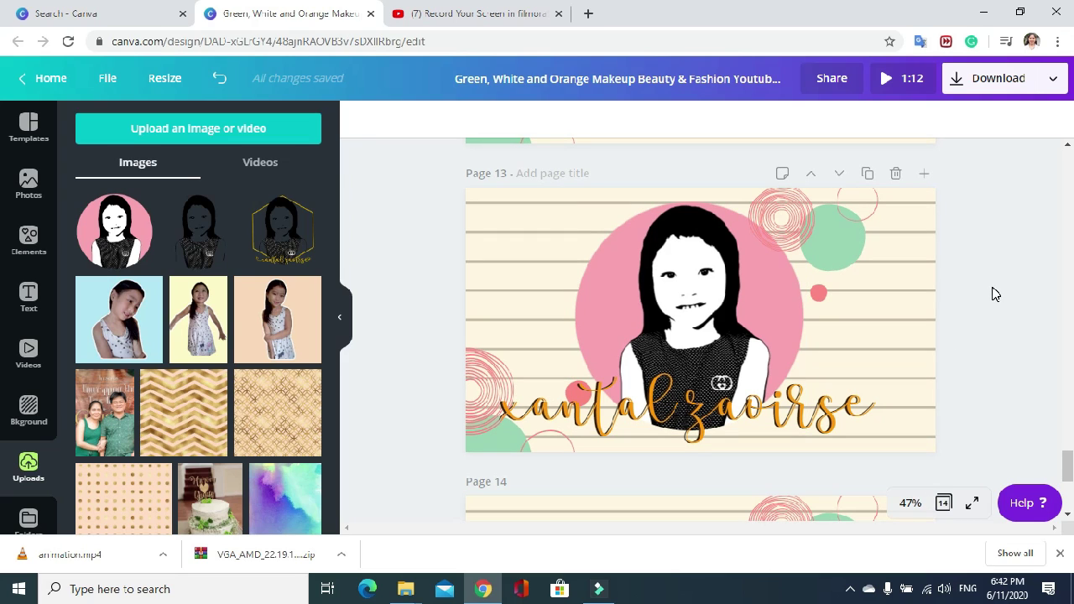
Choose the Simple style and Fast timing for publishing the design as an animation, and close the options without downloading
{"action": "left_click", "coordinate": [1053, 79]}
{"action": "left_click", "coordinate": [943, 355]}
{"action": "left_click", "coordinate": [887, 185]}
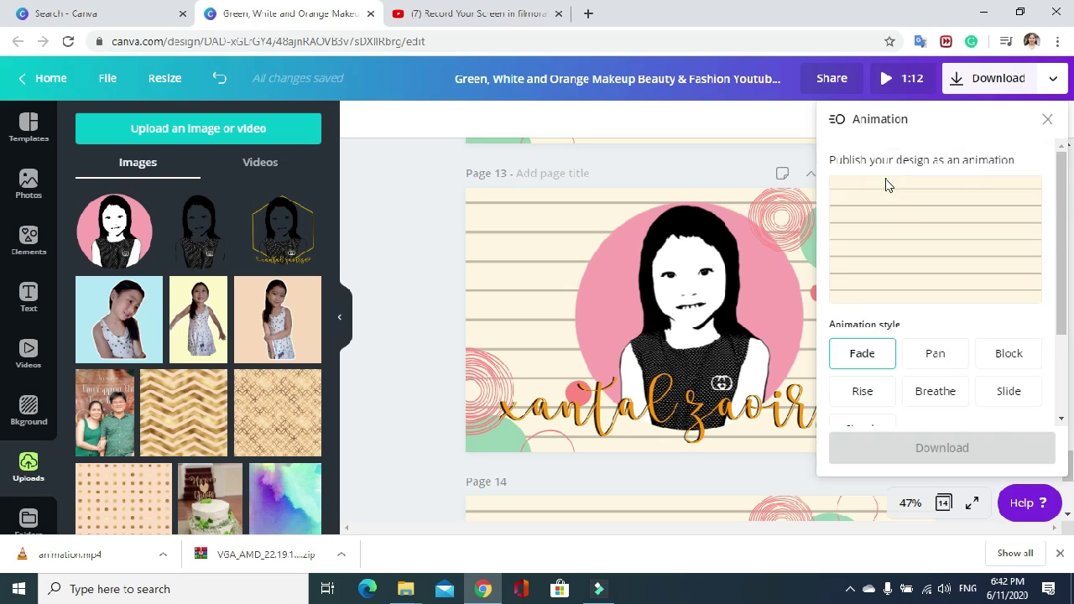
{"action": "scroll", "coordinate": [952, 429], "scroll_direction": "down", "scroll_amount": 1}
{"action": "left_click", "coordinate": [878, 353]}
{"action": "scroll", "coordinate": [907, 417], "scroll_direction": "down", "scroll_amount": 1}
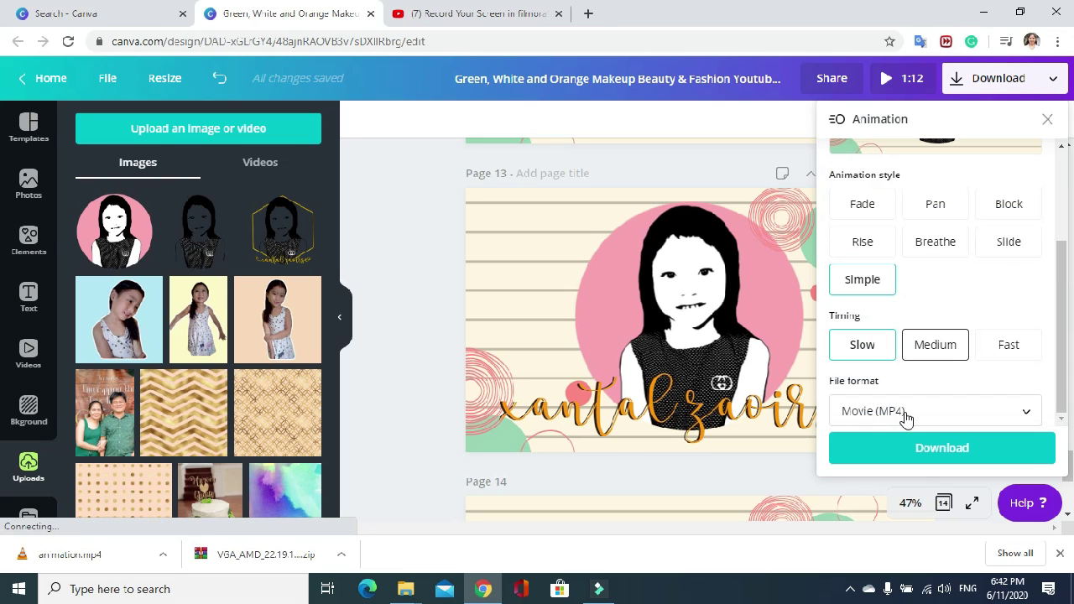
{"action": "left_click", "coordinate": [1009, 351]}
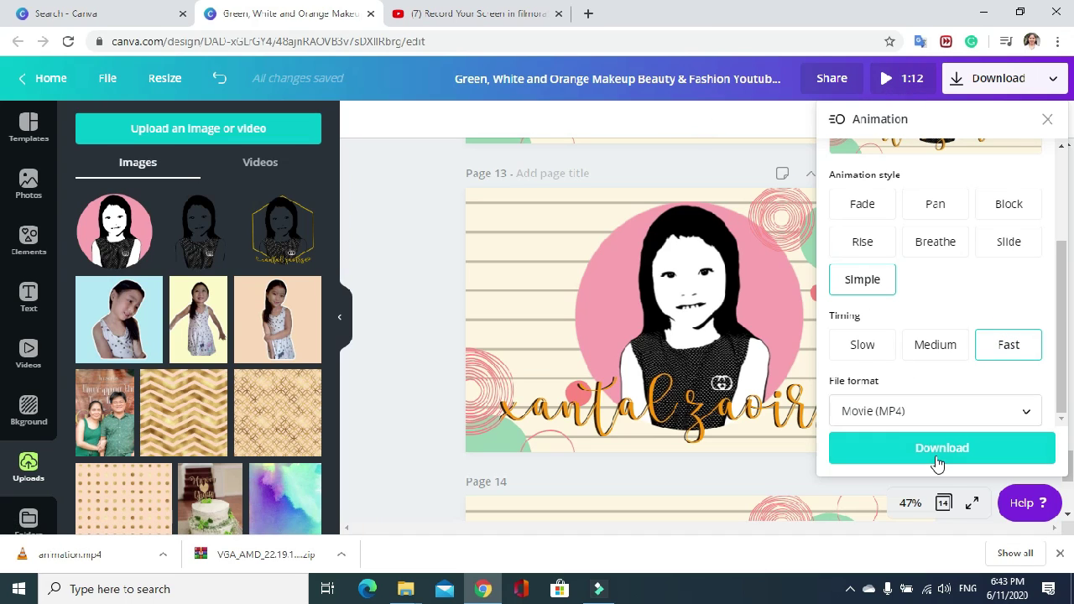
{"action": "left_click", "coordinate": [643, 122]}
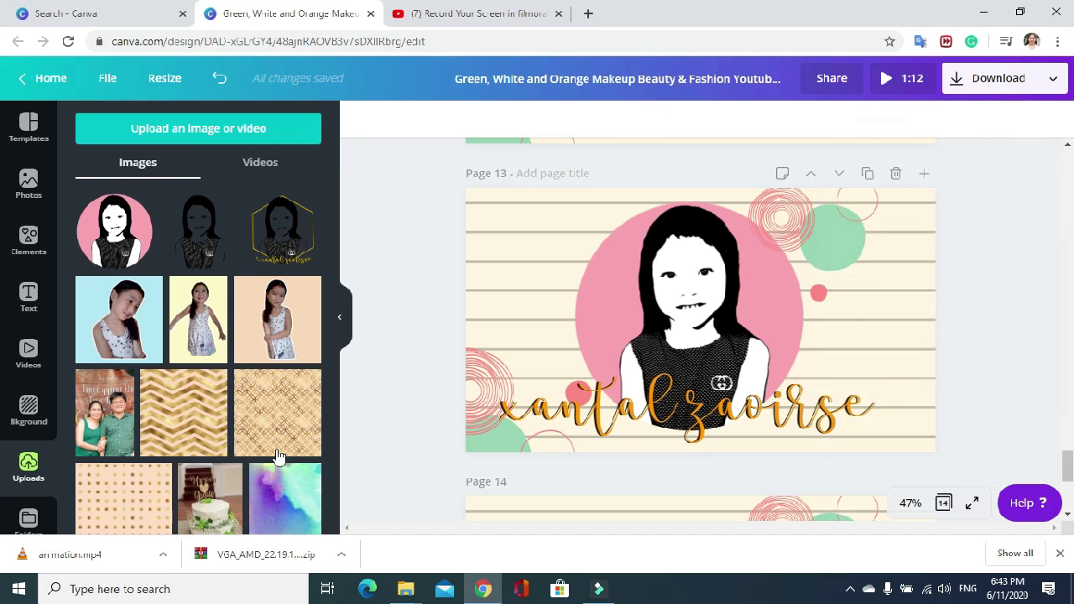